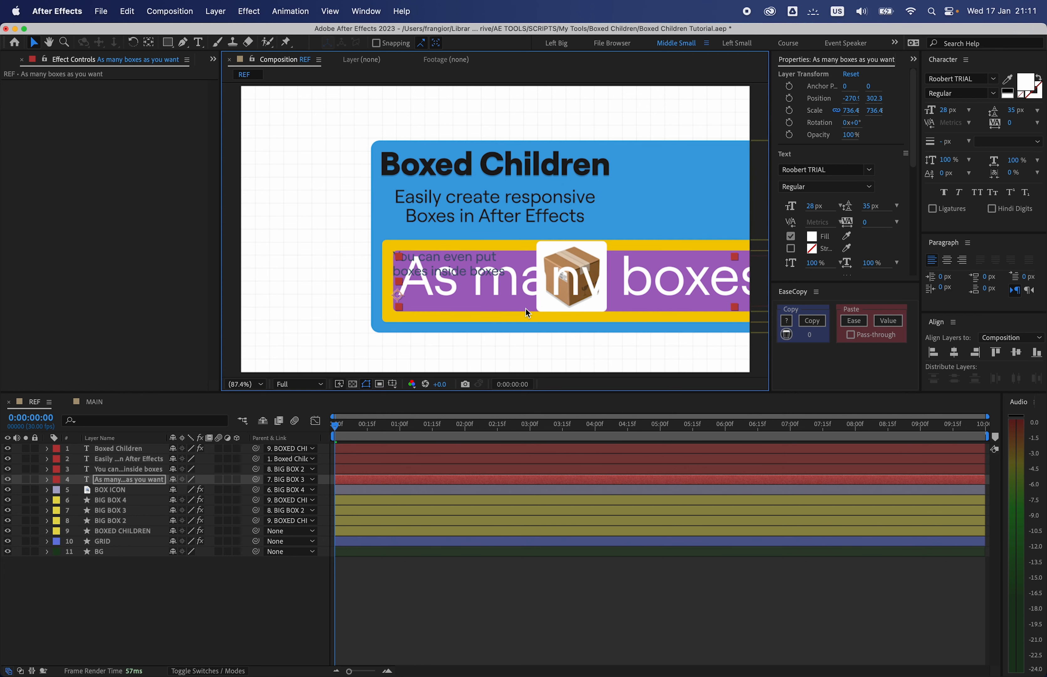
- Return the "As many boxes as you want" text layer to 100% scale and try rotating it
key(alt+s)
key(r)
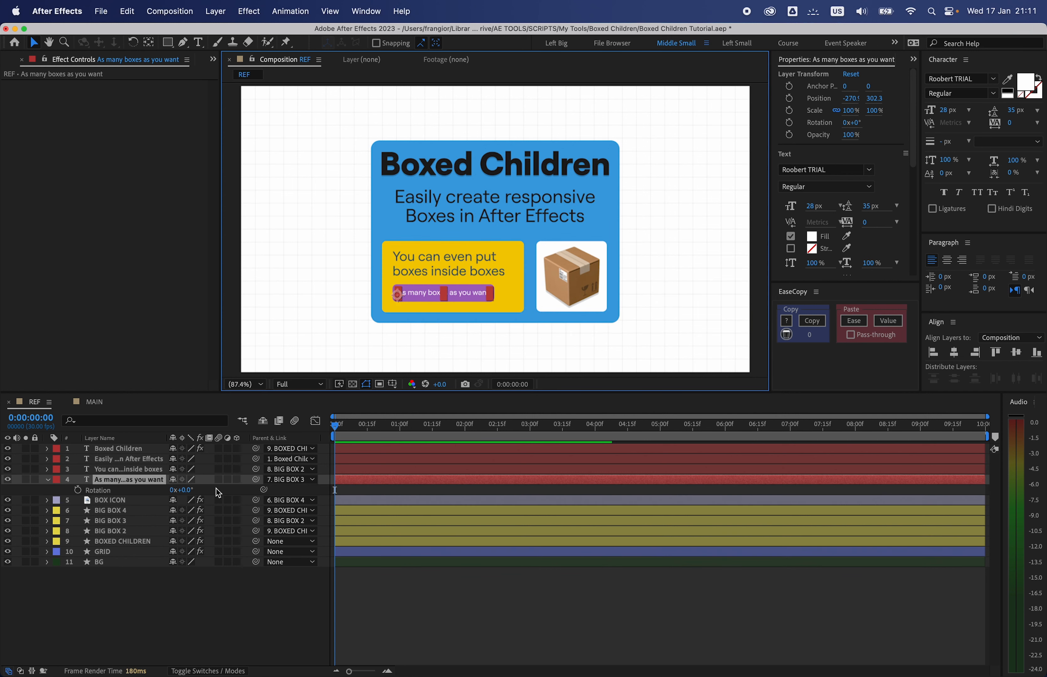
drag(182, 490, 182, 489)
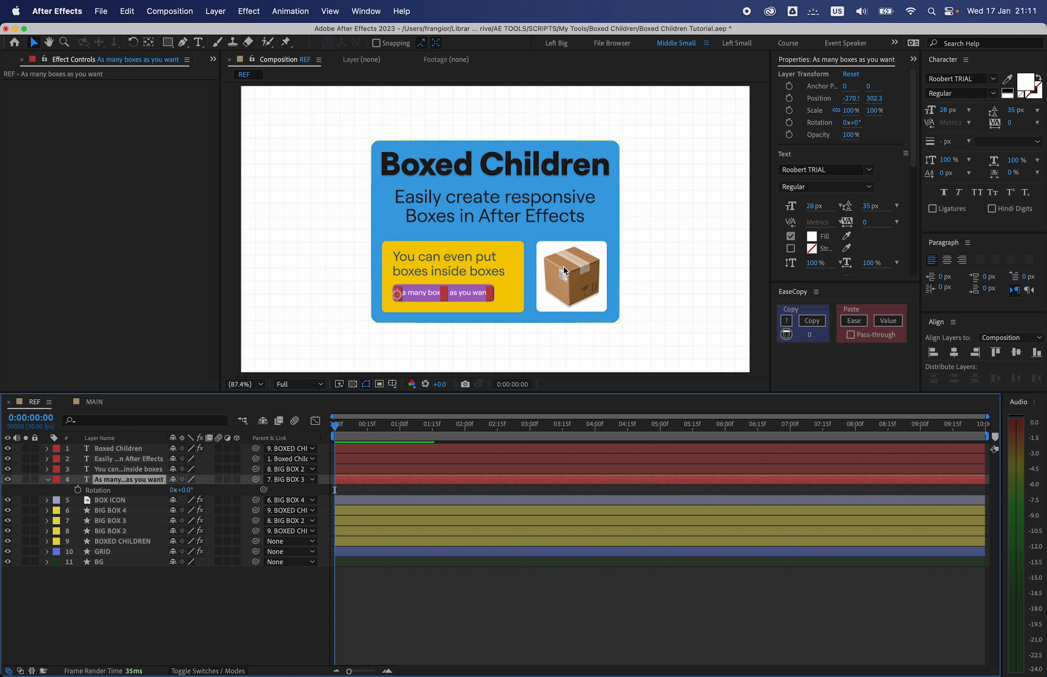
click(46, 480)
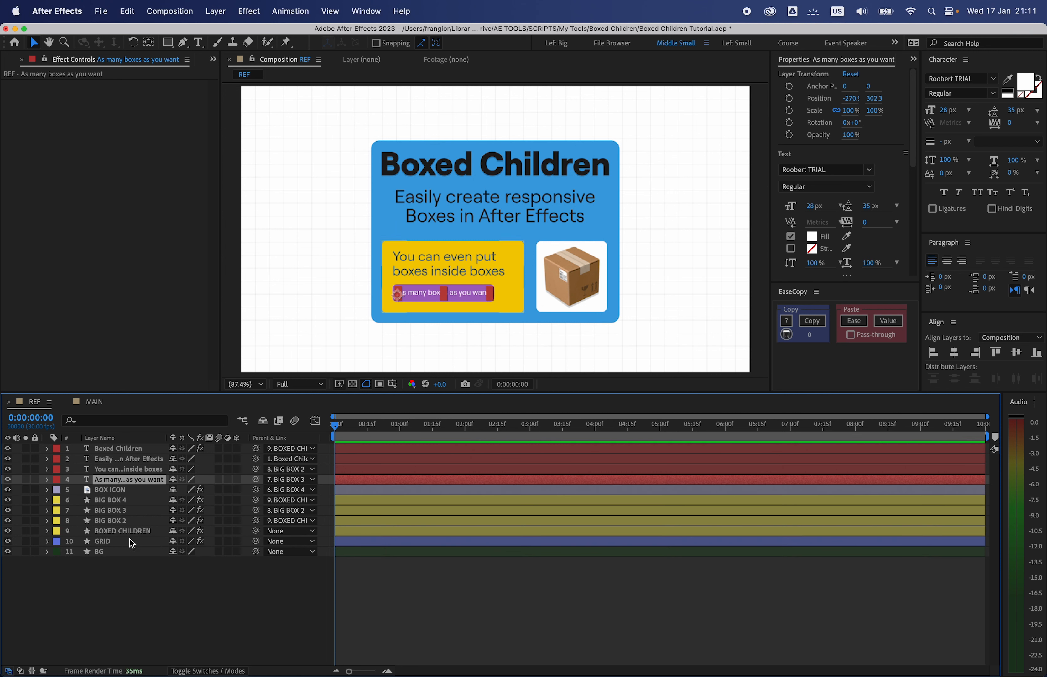
- Try scaling and moving the BOXED CHILDREN shape layer together with its children
click(124, 532)
key(s)
mouse_move(210, 545)
mouse_down()
mouse_move(270, 535)
mouse_move(209, 539)
mouse_up()
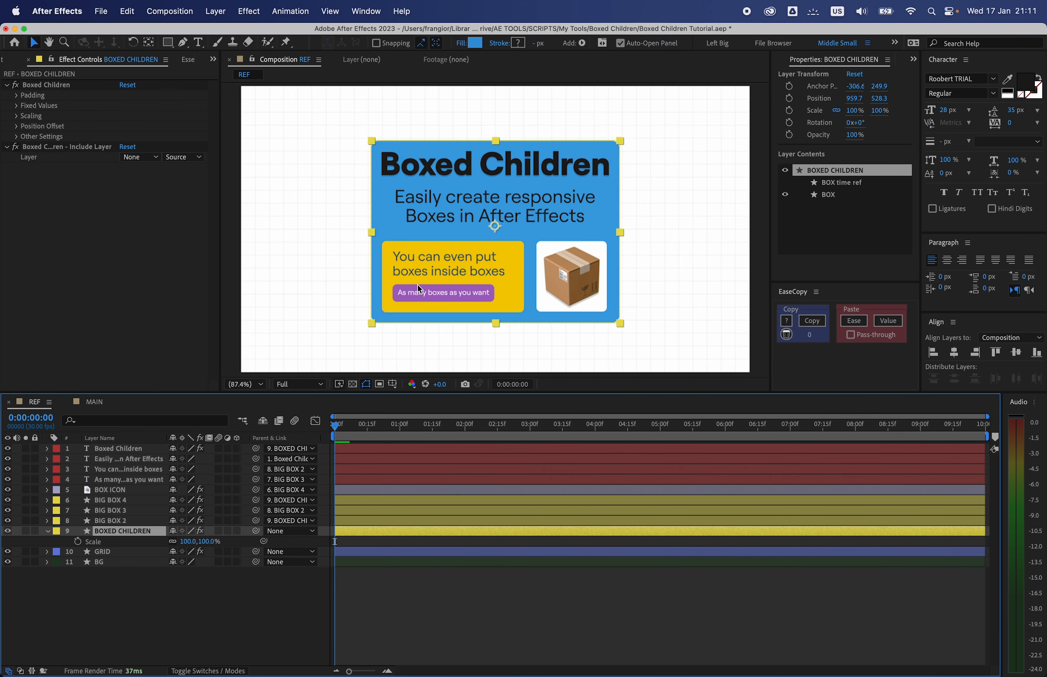
click(430, 240)
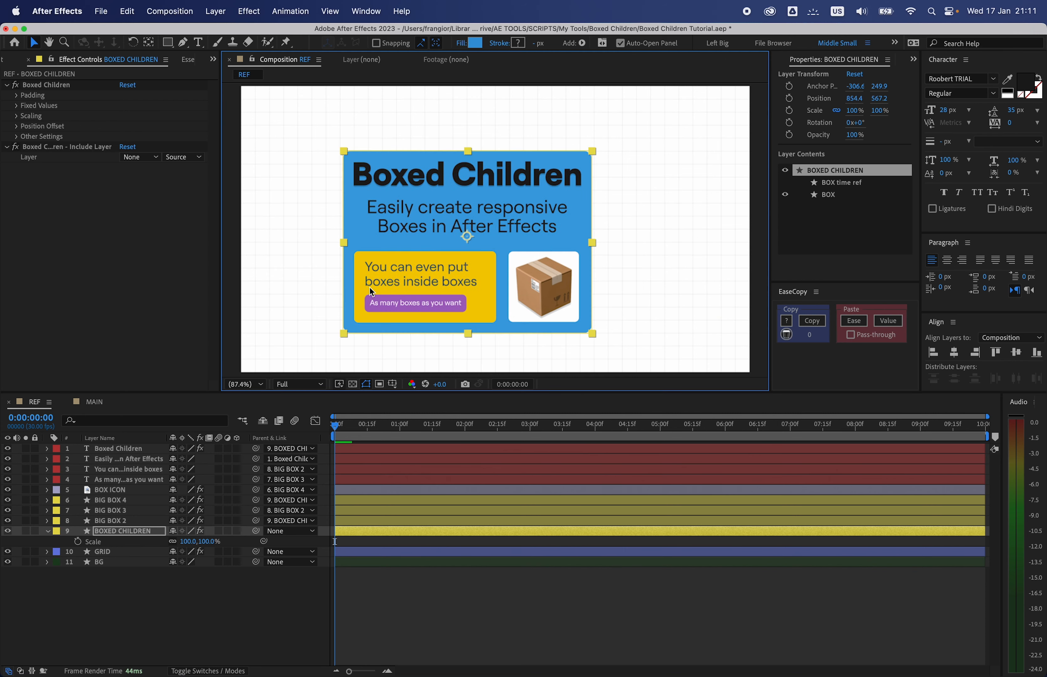
- Try rotating the BOXED CHILDREN shape layer to -35°, and reset its rotation to 0°
key(r)
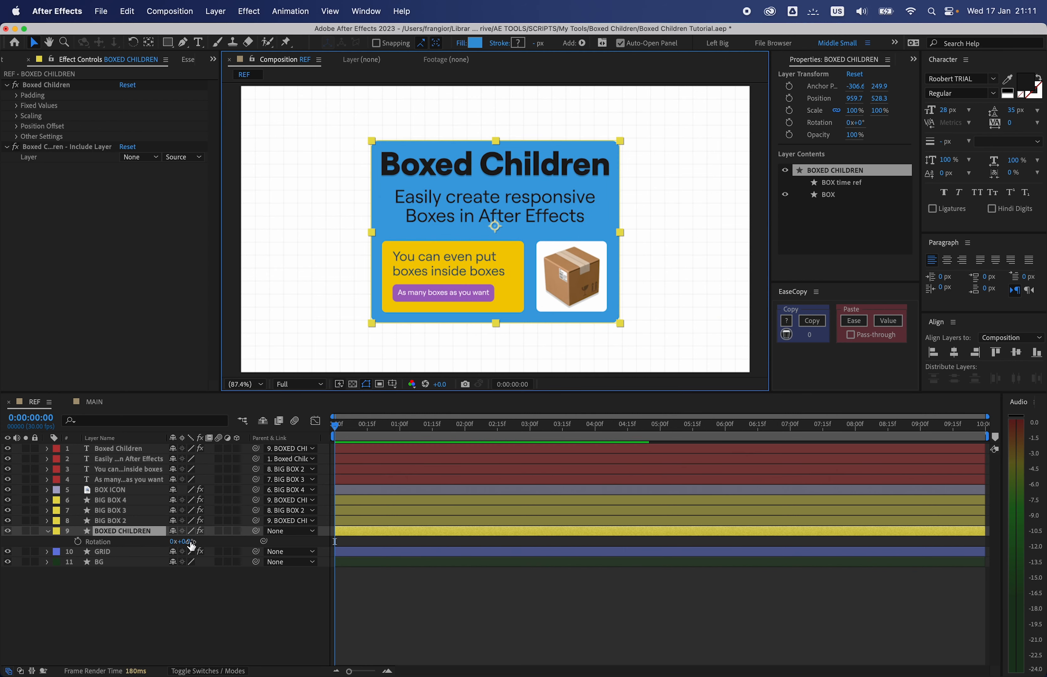
drag(190, 541, 164, 541)
click(216, 596)
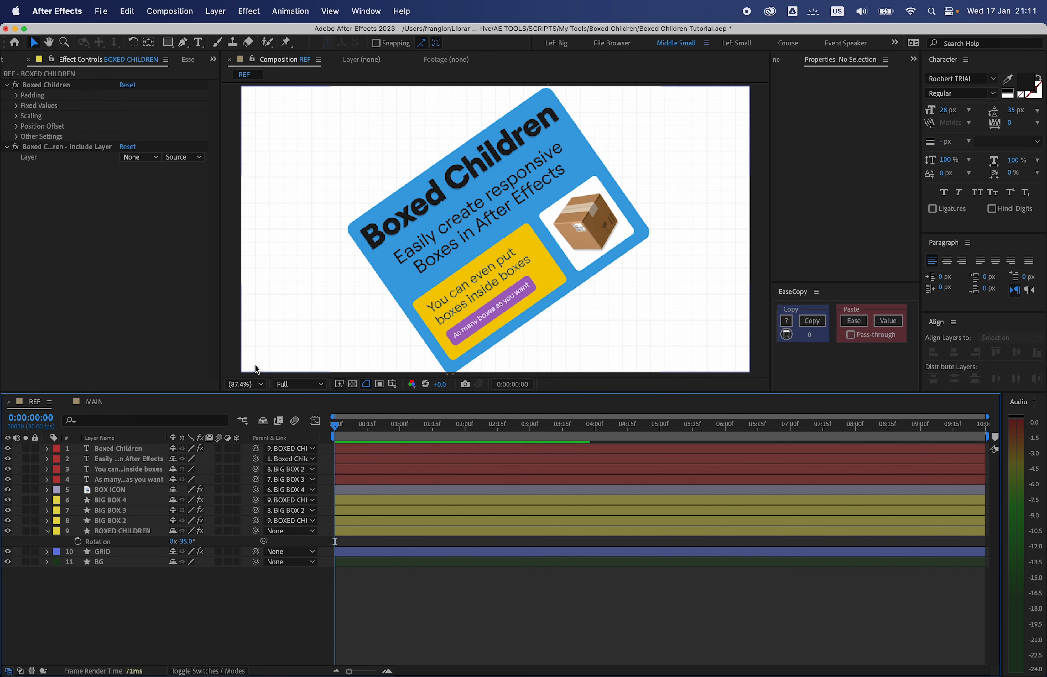
drag(414, 219, 443, 260)
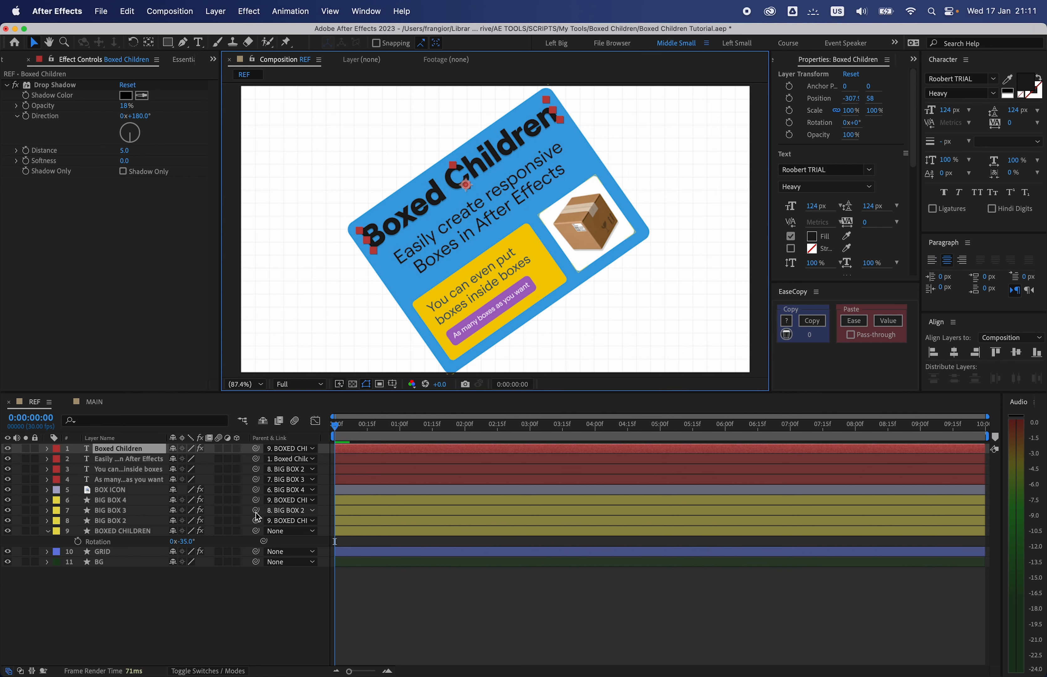
click(184, 541)
text(0)
key(Return)
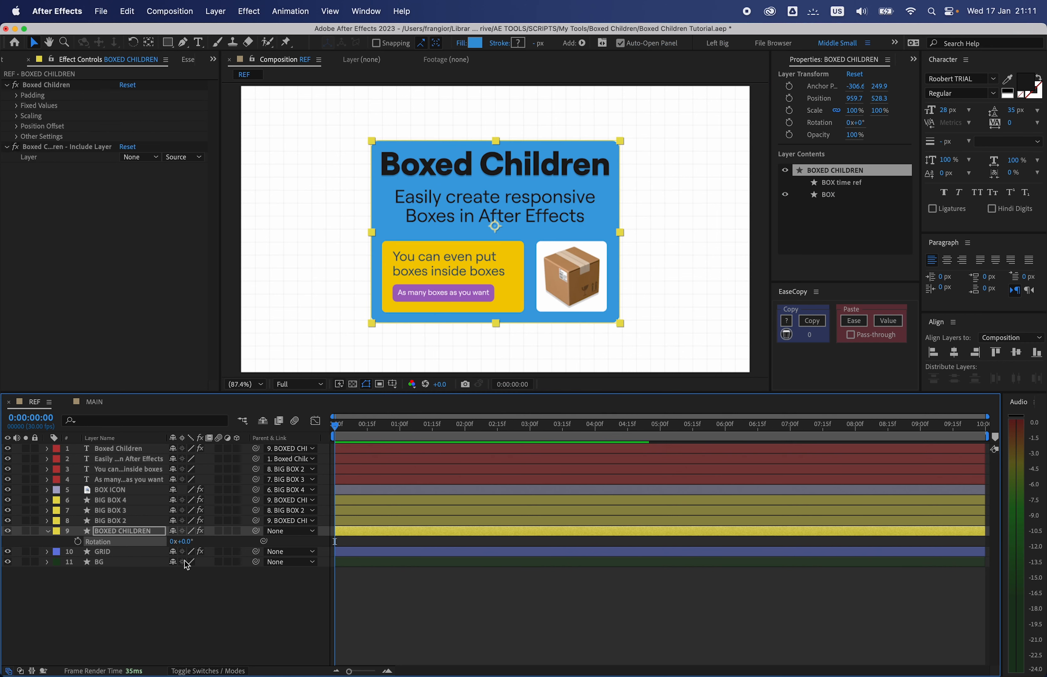
- Collapse the BOXED CHILDREN layer's properties, save the project and switch to the MAIN composition
click(159, 608)
click(48, 531)
key(super+s)
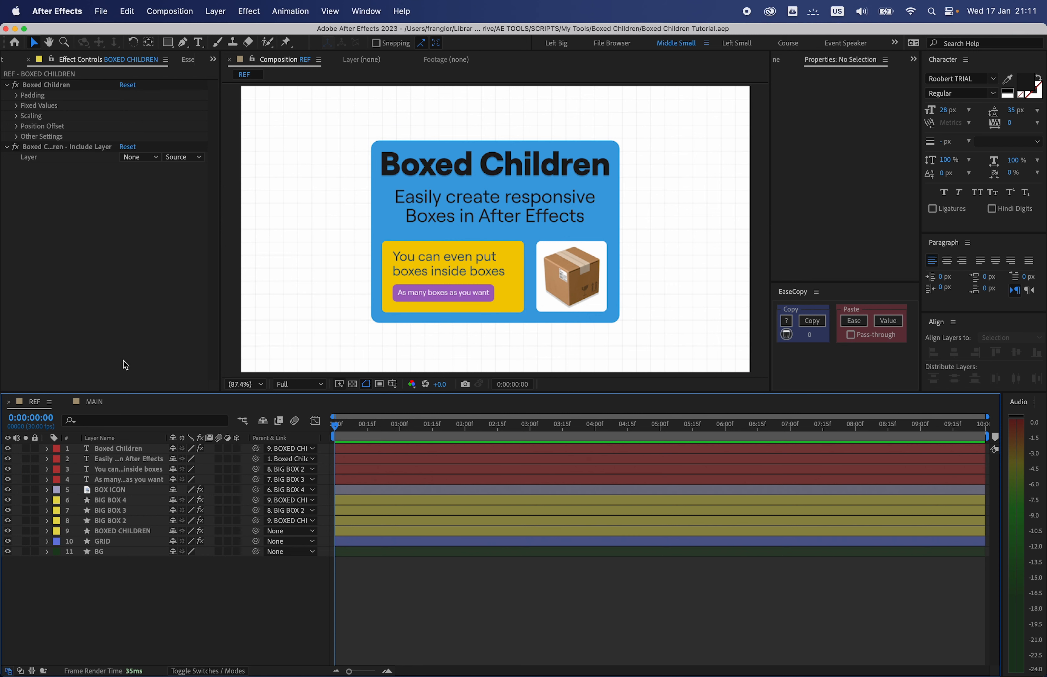
click(101, 408)
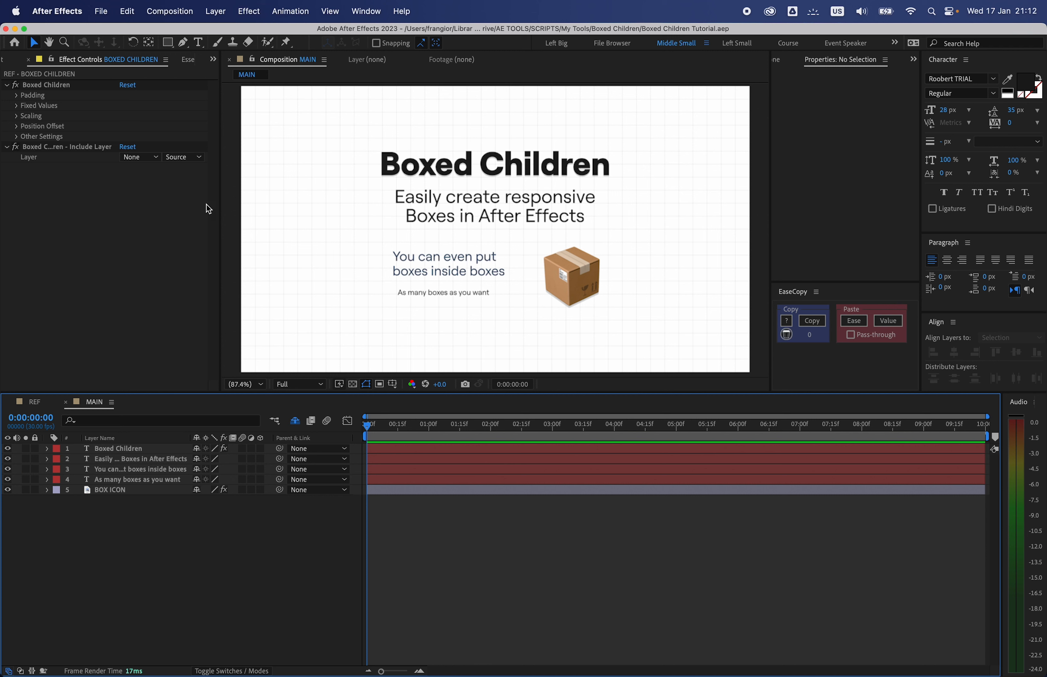
- Draw a filled rectangle as a new shape layer over the left part of the title text
click(167, 42)
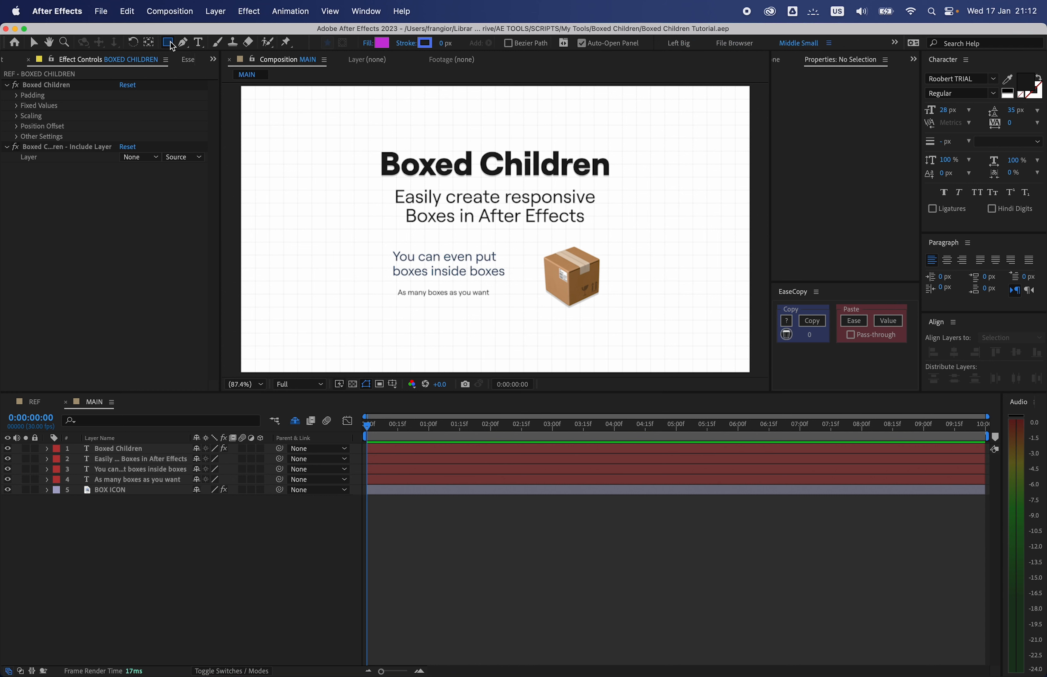
drag(319, 159, 512, 264)
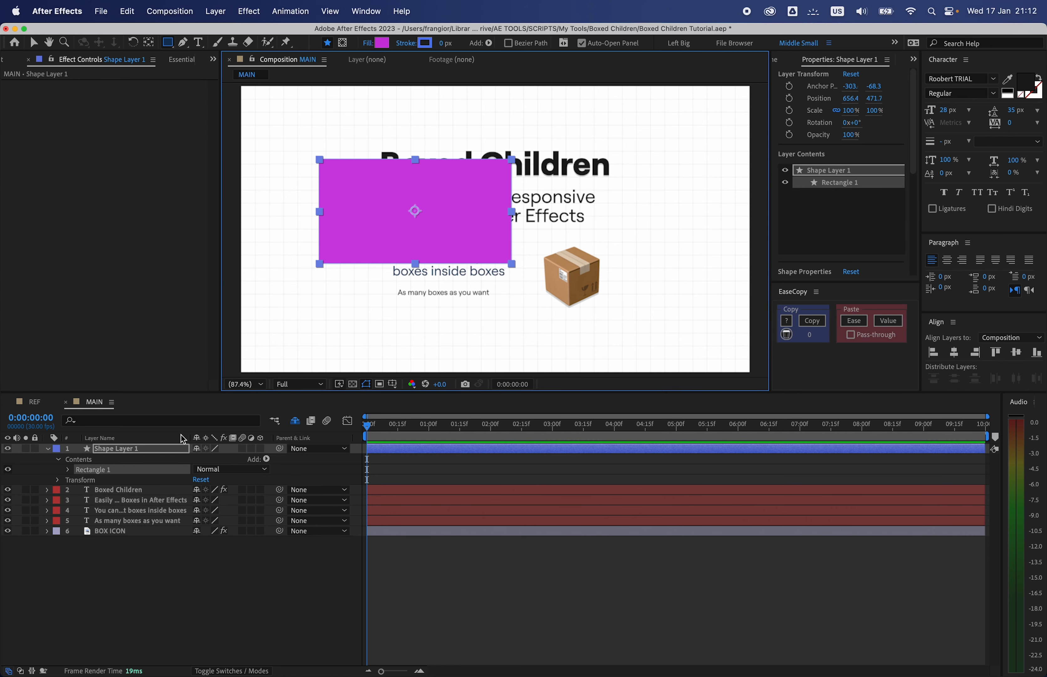
click(168, 449)
key(v)
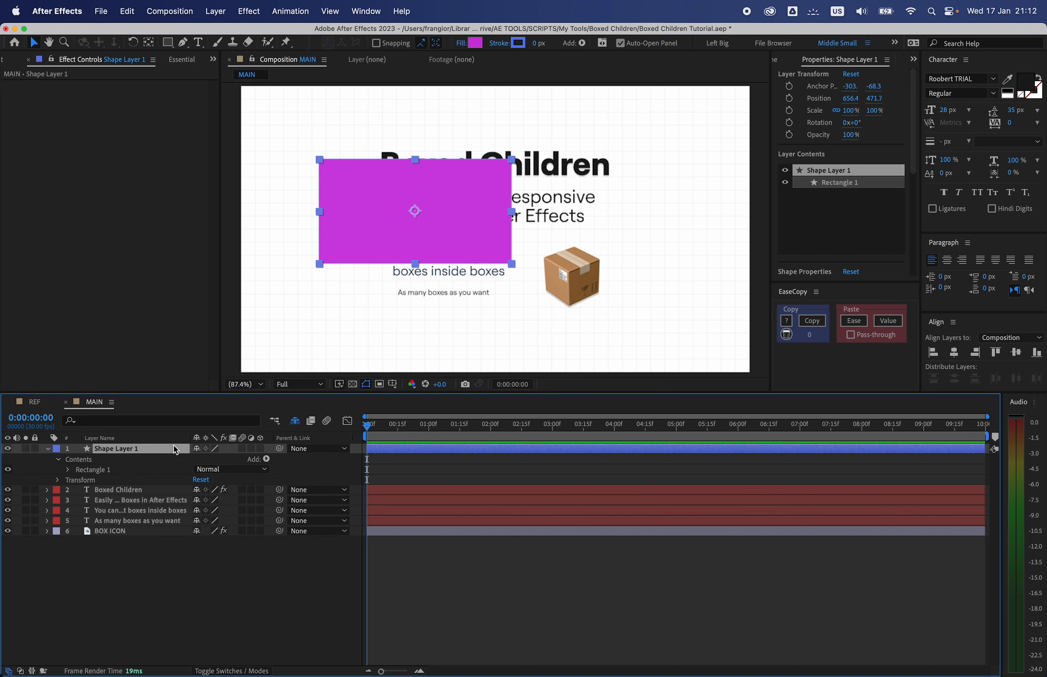
- Apply the animation preset Boxed Children.ffx to the new shape layer
click(285, 18)
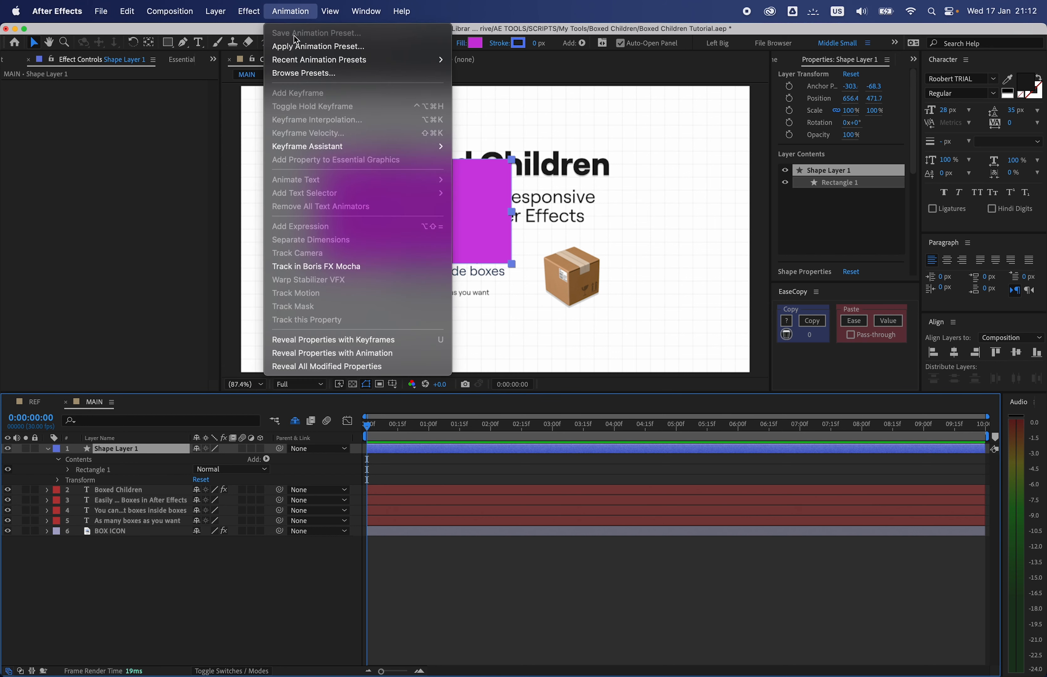
click(308, 45)
click(250, 135)
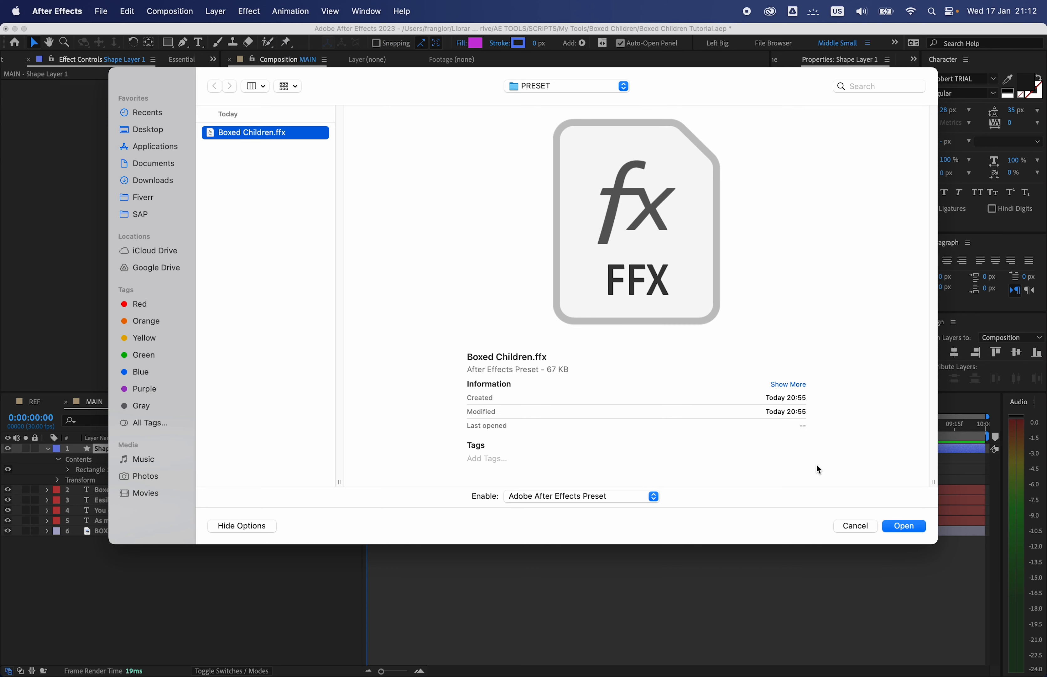
click(904, 526)
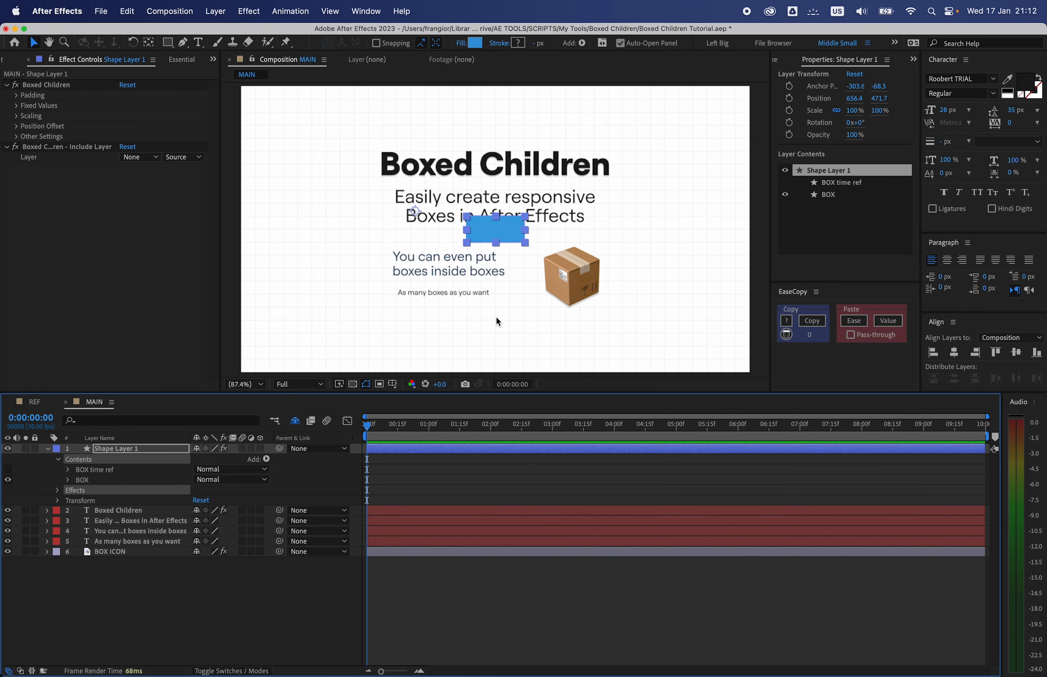
- Rename the shape layer as BOX 1 and collapse its properties
click(149, 453)
key(Return)
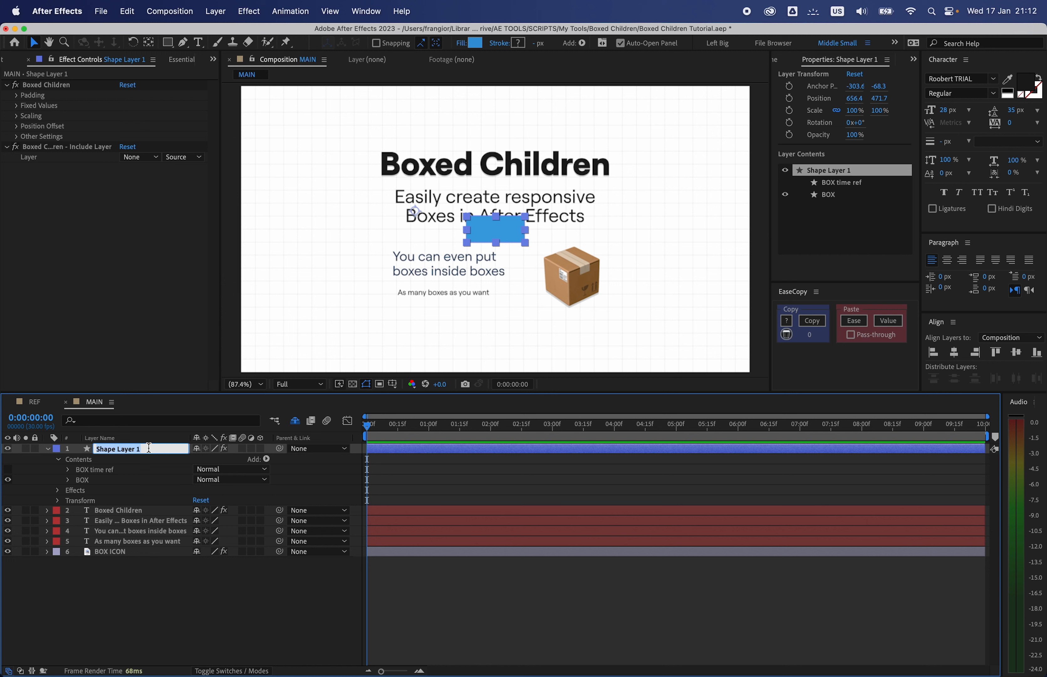
text(BOX)
key(Return)
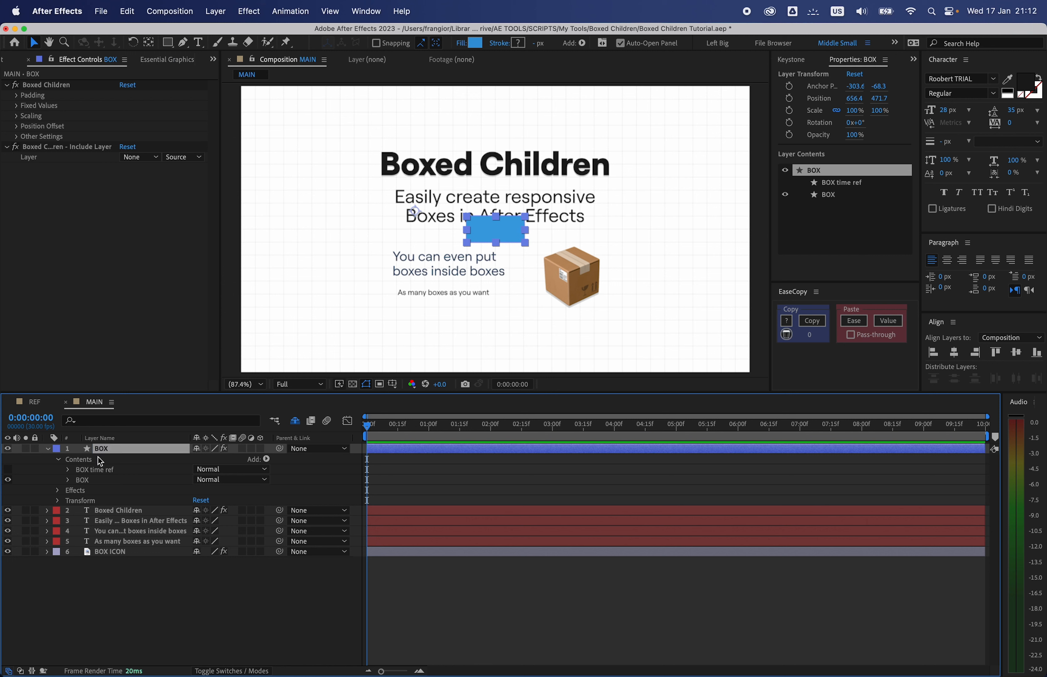
key(Return)
key(Return)
click(47, 449)
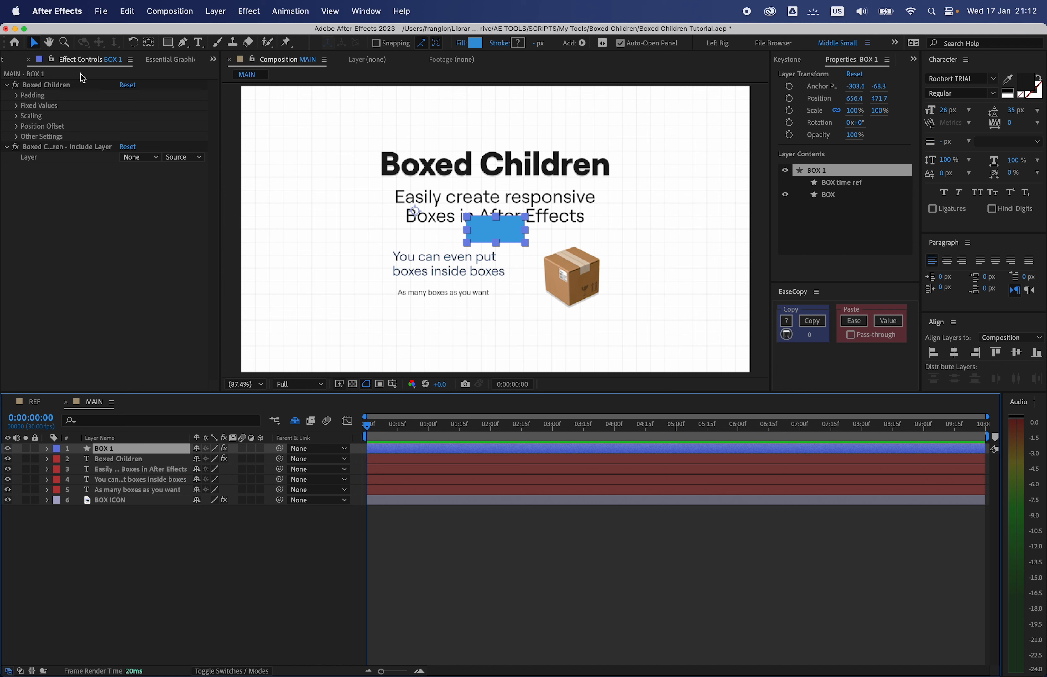
click(55, 86)
click(49, 146)
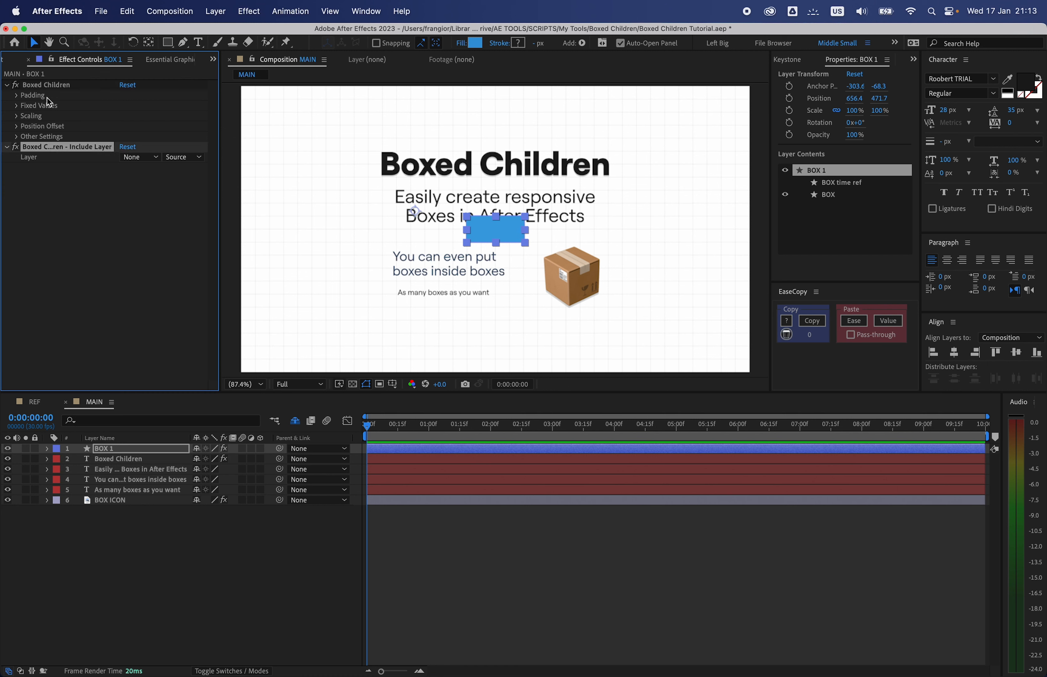
click(44, 86)
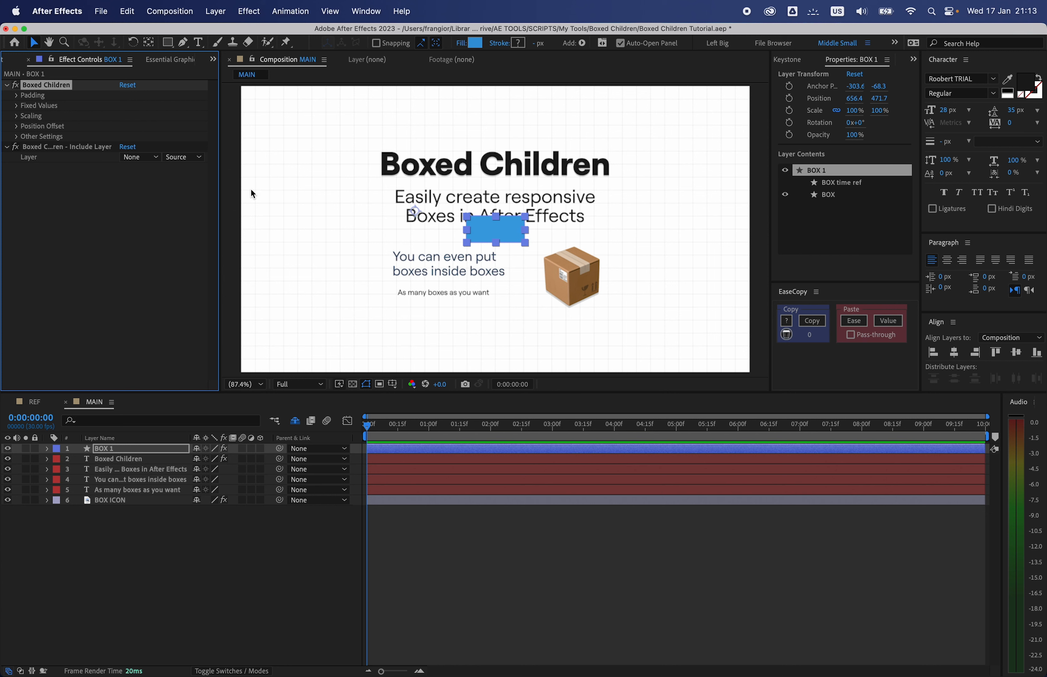
click(90, 150)
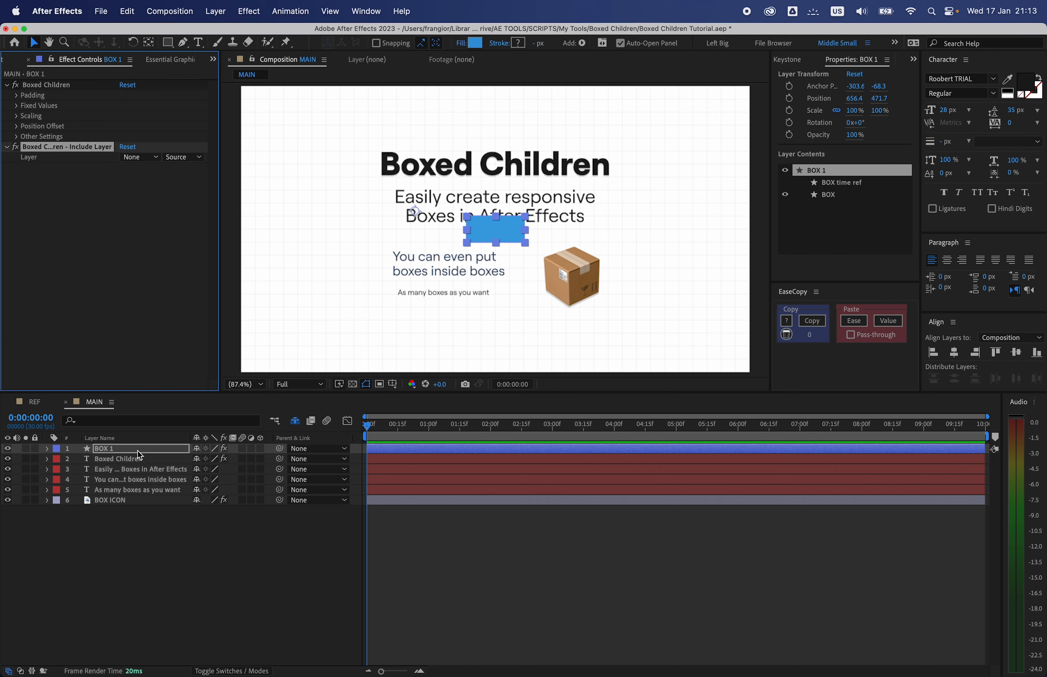
click(156, 587)
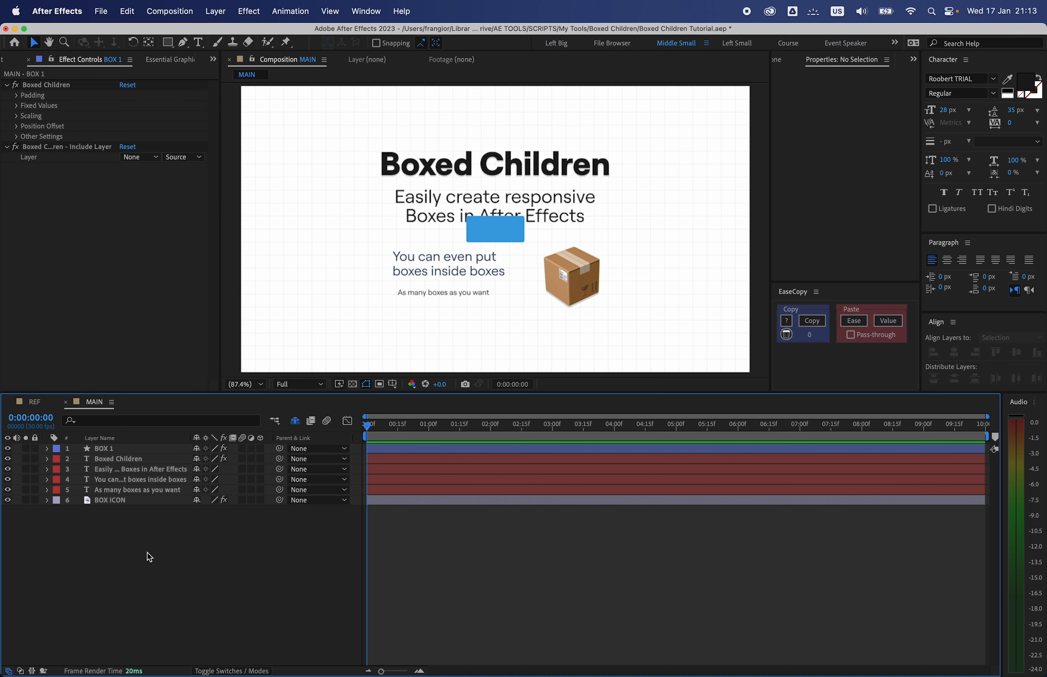
- Move BOX 1 below the four text layers, parent the "Boxed Children" title and "Easily create responsive" subtitle to it, and save
drag(122, 450, 117, 491)
click(116, 448)
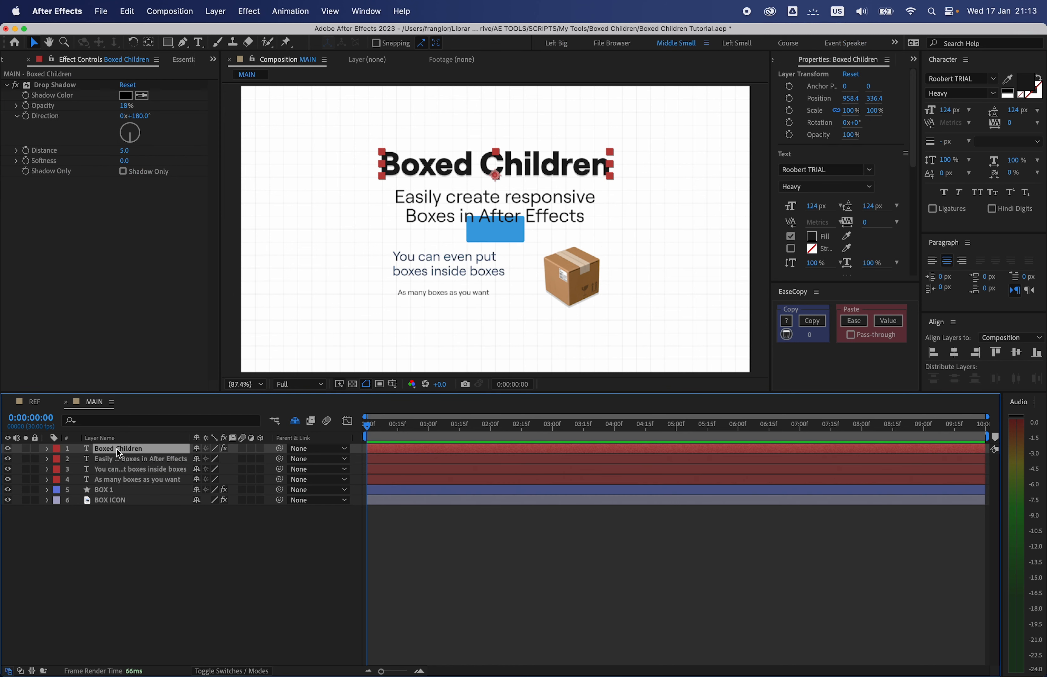
shift+click(143, 458)
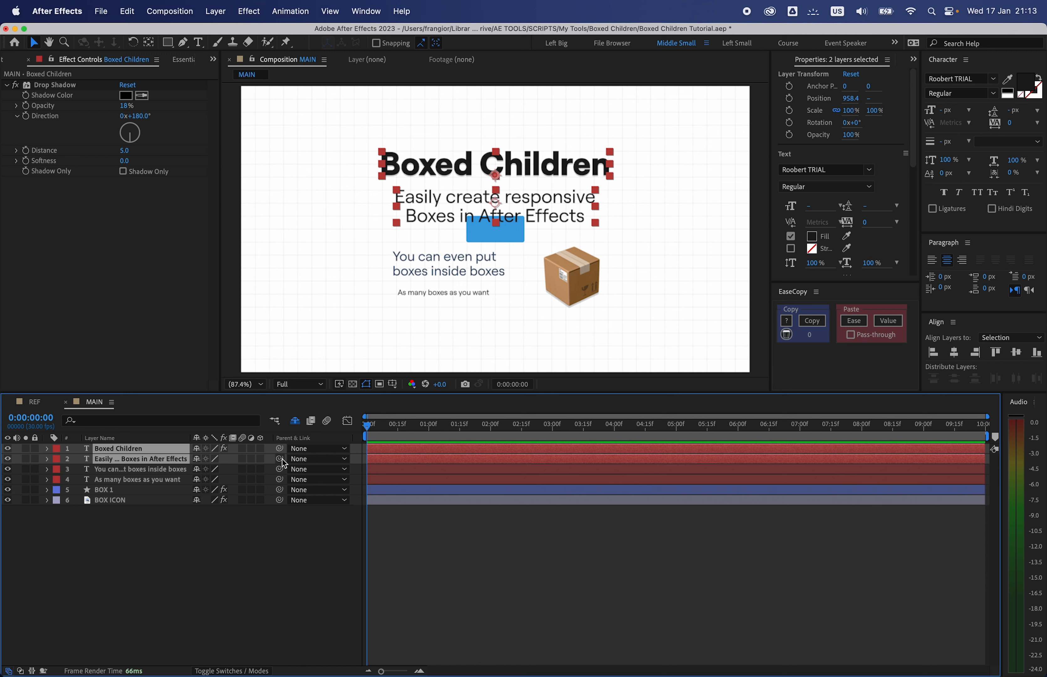
drag(280, 459, 137, 490)
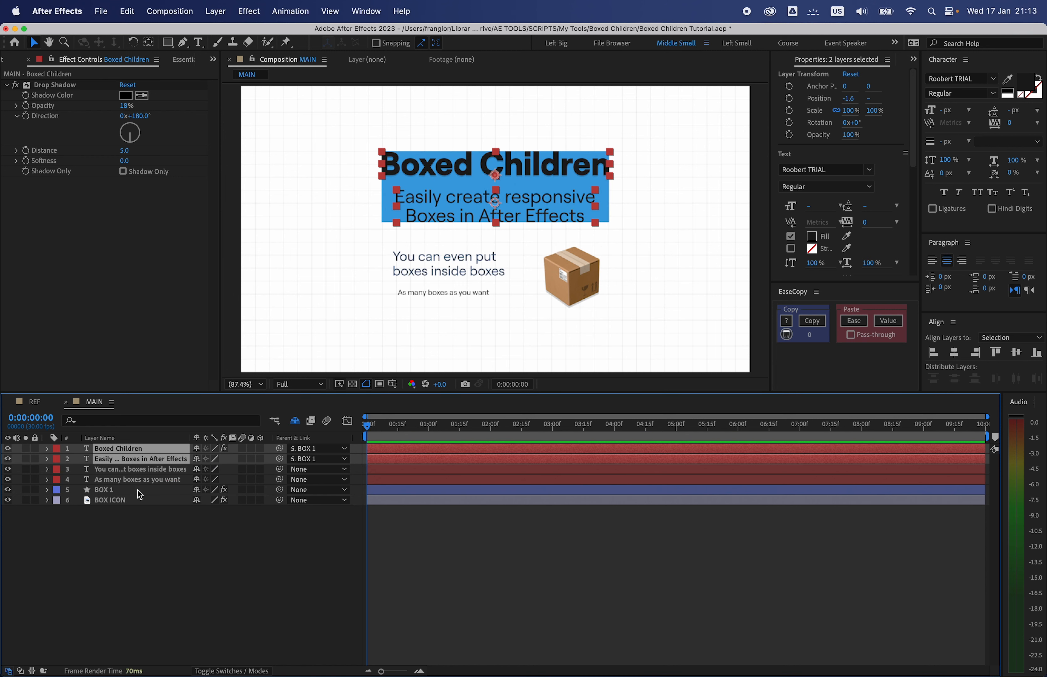
click(167, 524)
key(super+s)
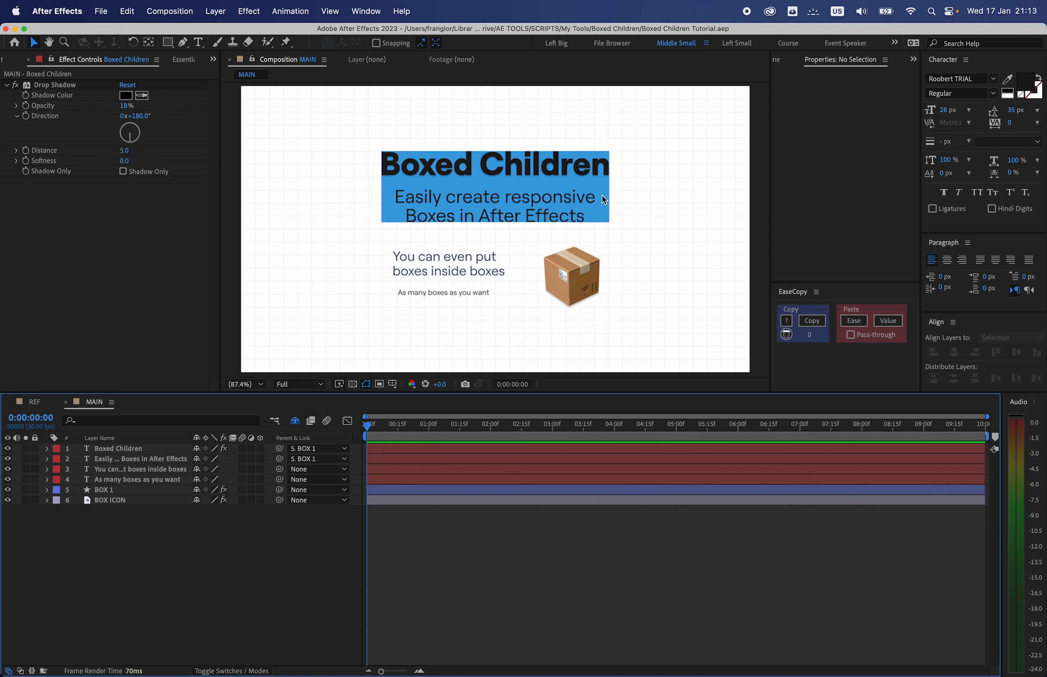
- Try moving the subtitle and resizing the "Boxed Children" title inside the blue box, undoing the changes
drag(534, 206, 400, 270)
key(super+z)
mouse_move(483, 170)
mouse_down()
mouse_move(596, 159)
mouse_move(443, 204)
mouse_move(486, 174)
mouse_up()
drag(612, 181, 647, 327)
key(super+z)
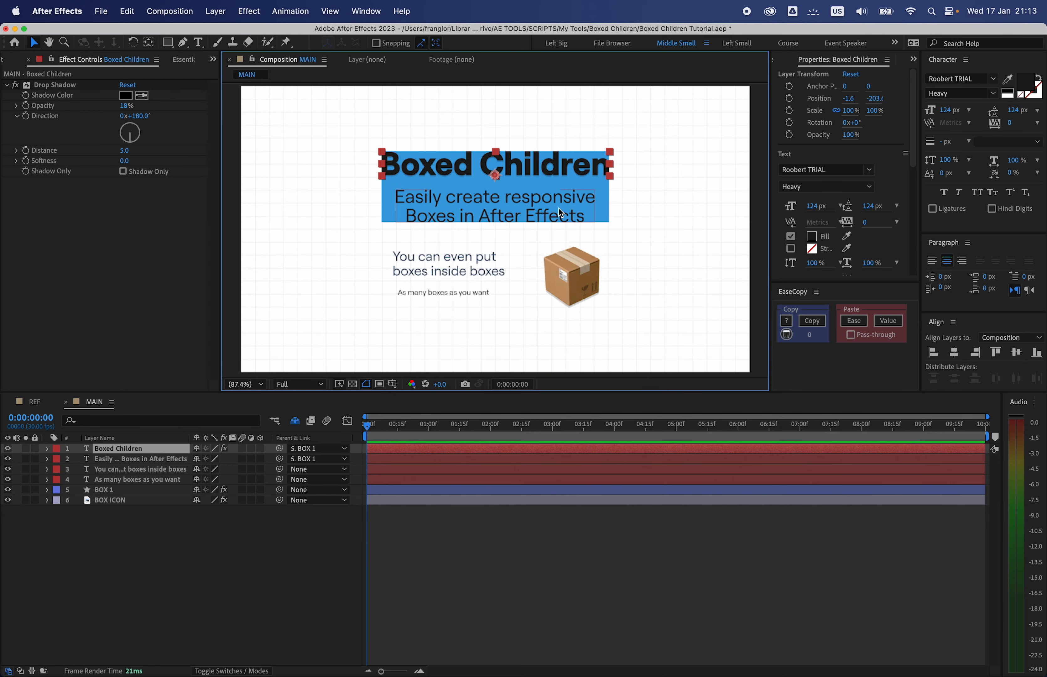
- Try rotating the "Easily create responsive Boxes in After Effects" subtitle layer
click(547, 214)
key(r)
mouse_move(207, 469)
mouse_down()
mouse_move(238, 469)
mouse_move(206, 469)
mouse_up()
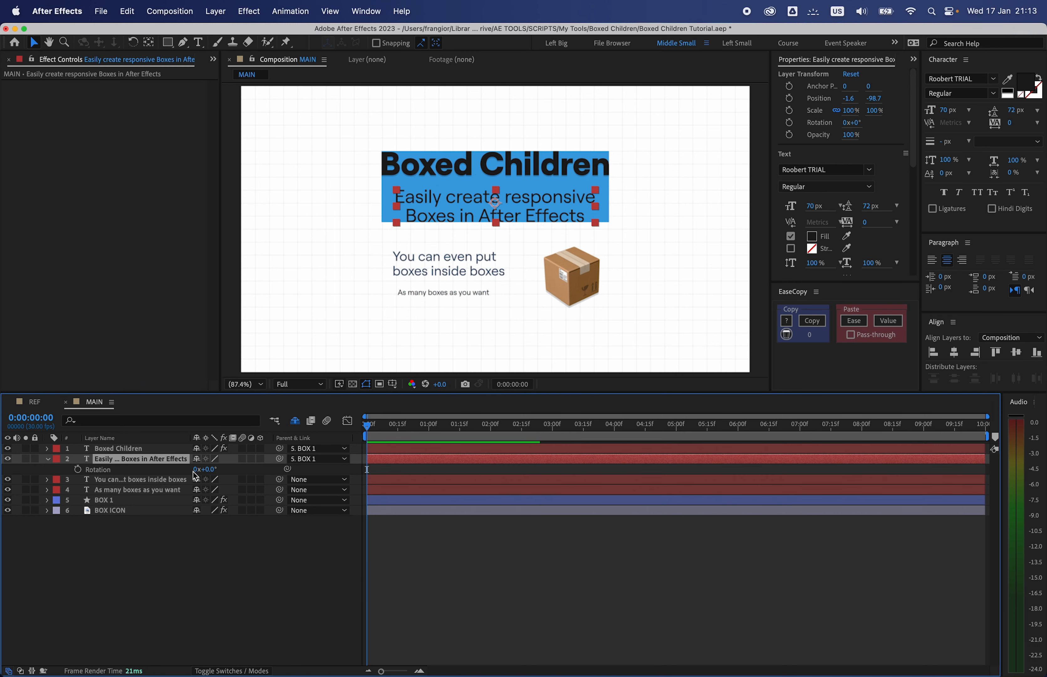
click(48, 459)
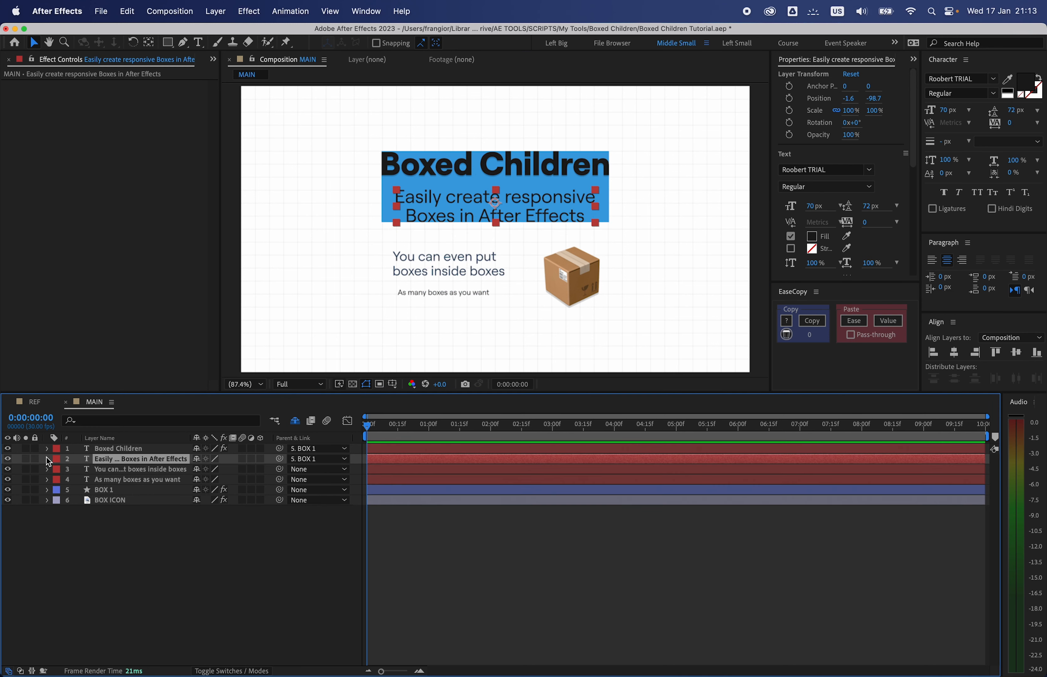
- Deselect the subtitle layer and save the project
click(168, 522)
key(super+s)
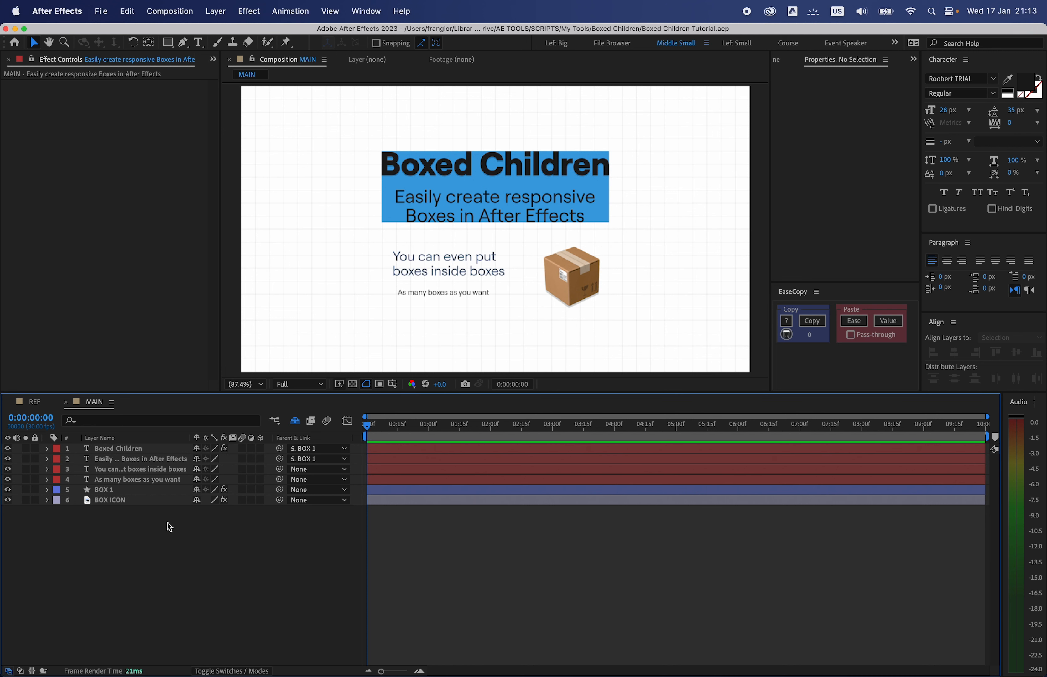
- Try padding values of 64 on the right, 81 on the left and 72 at the top for BOX 1
click(120, 491)
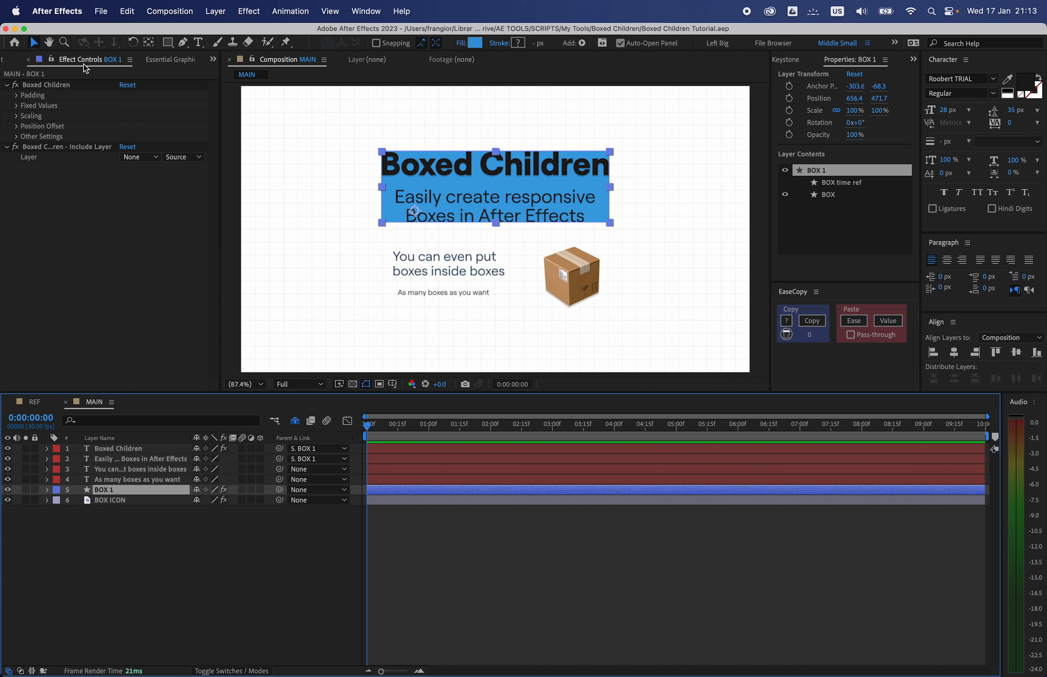
click(54, 89)
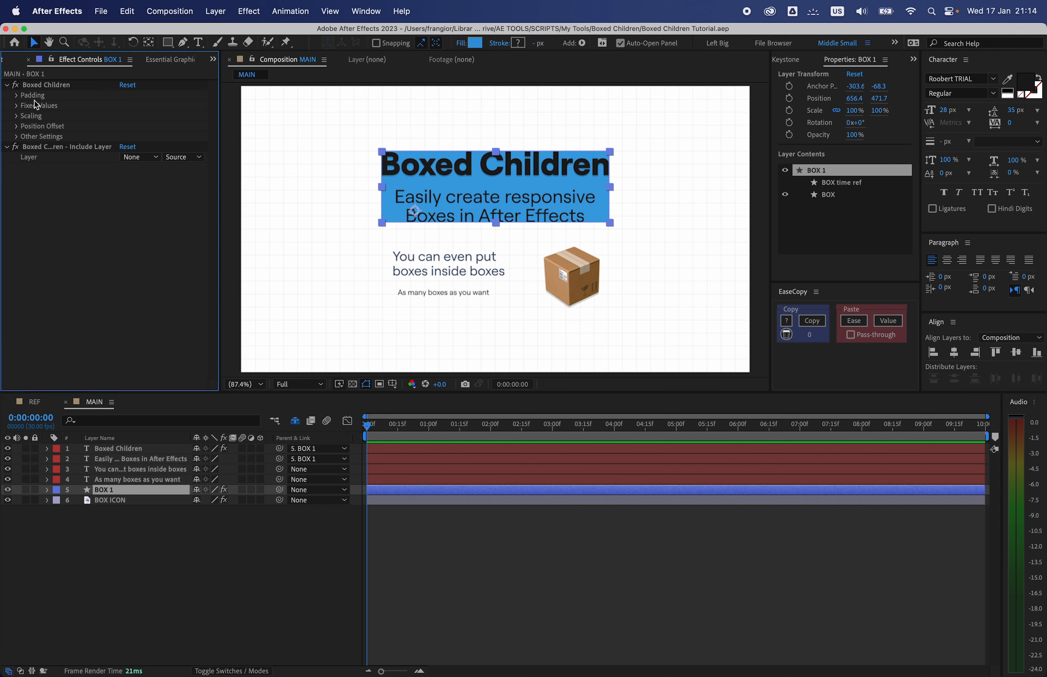
click(18, 96)
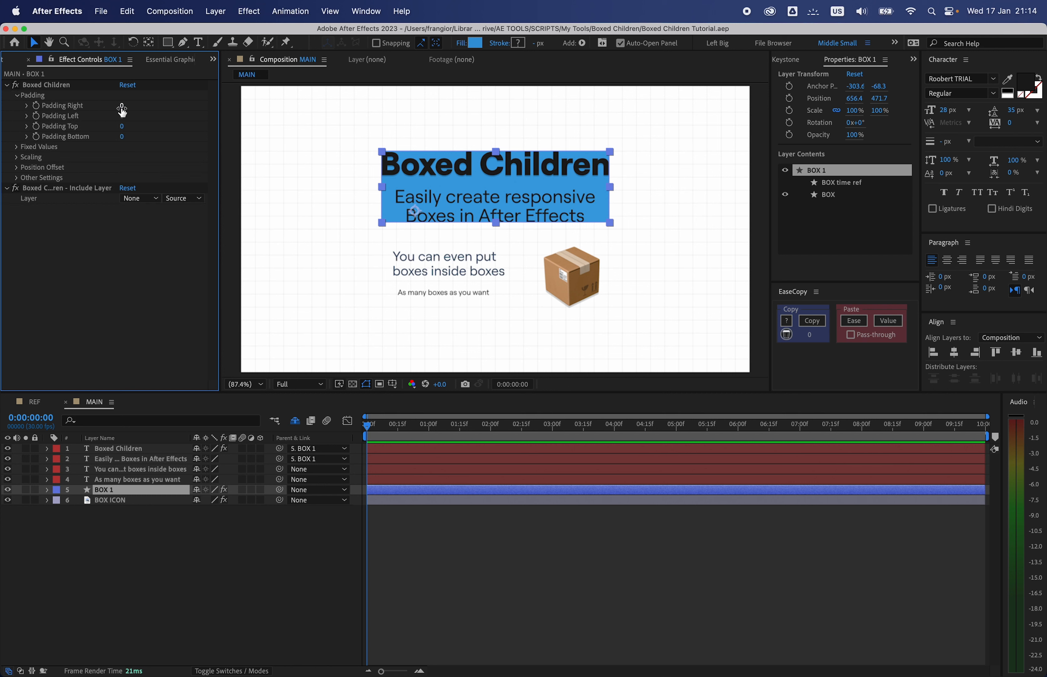
drag(123, 113, 170, 109)
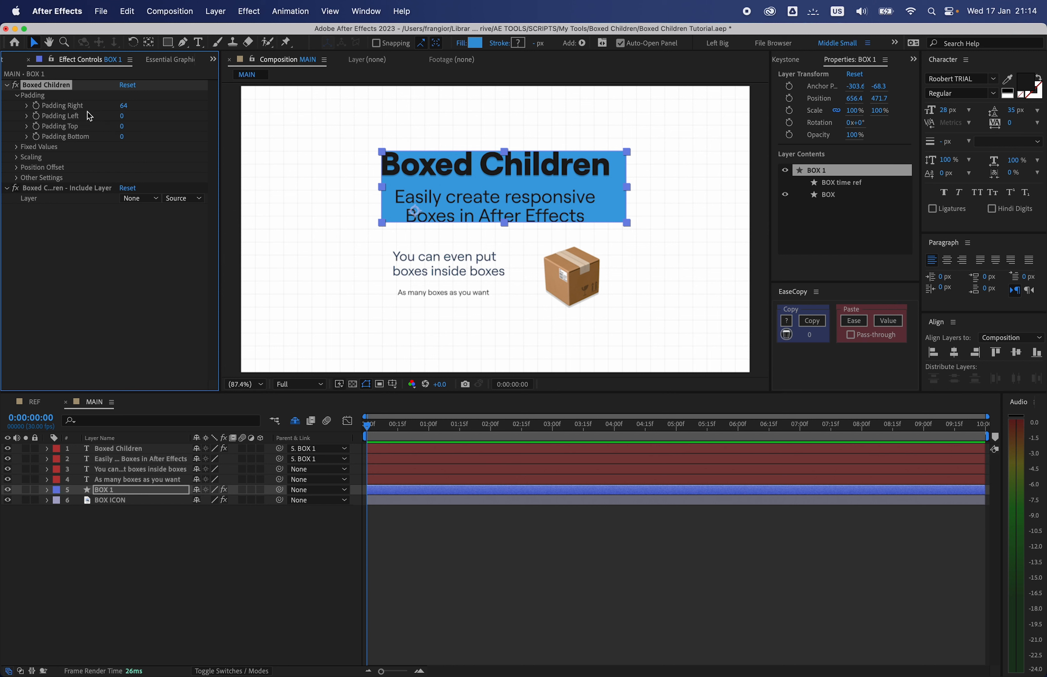
drag(122, 115, 136, 139)
- Set the right, left, top and bottom padding of BOX 1 to 40 each
click(124, 107)
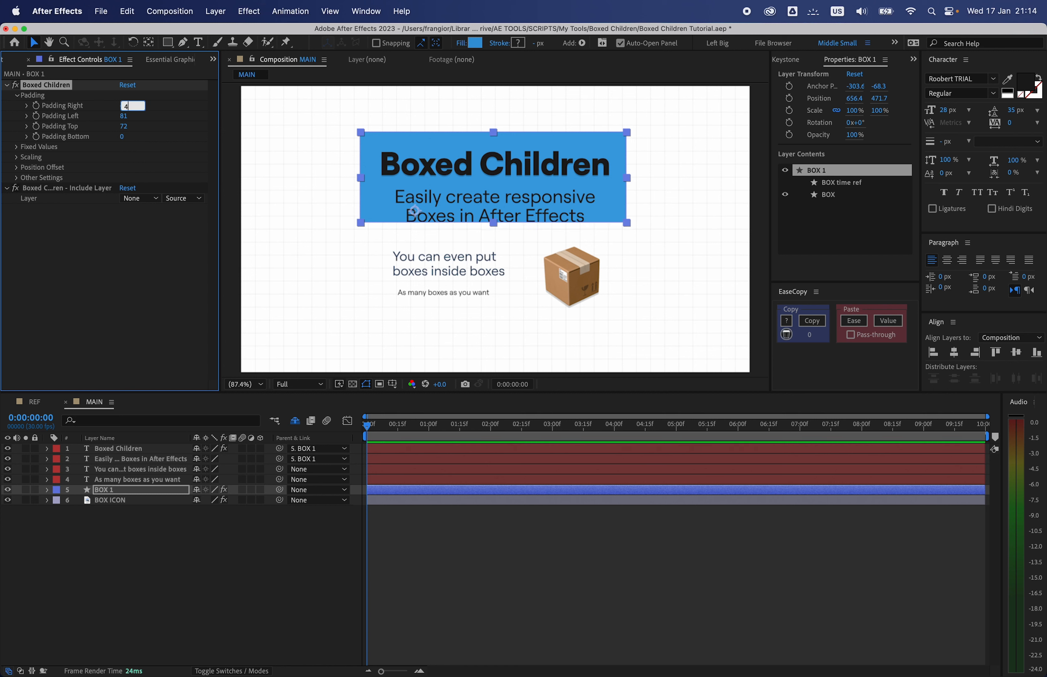
text(40)
key(Tab)
text(4)
key(Tab)
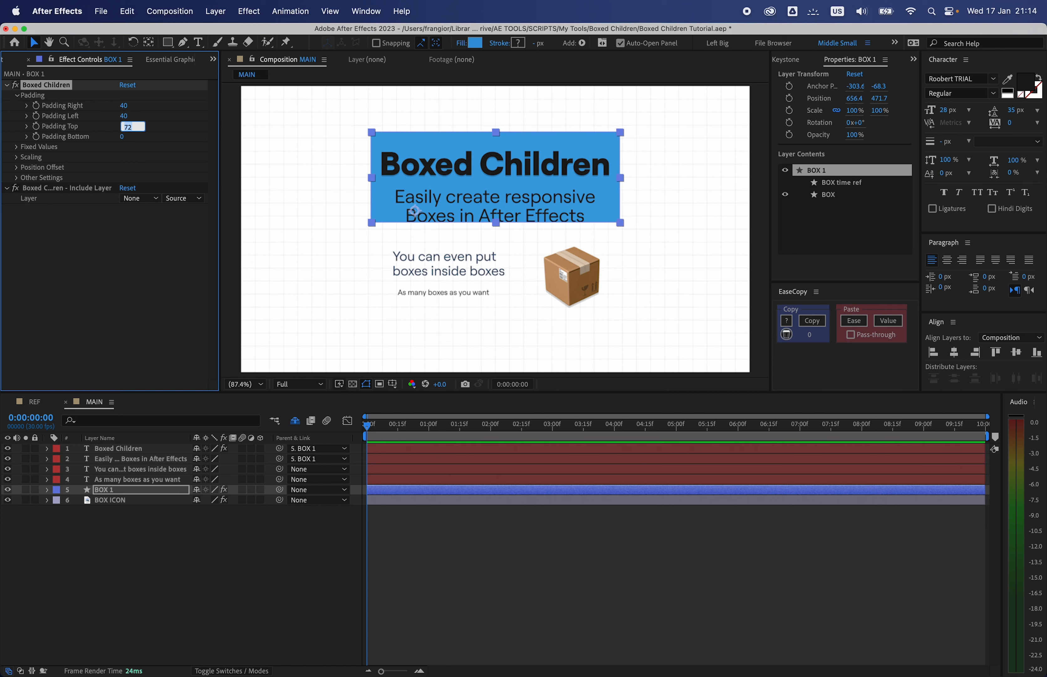
key(Tab)
key(Return)
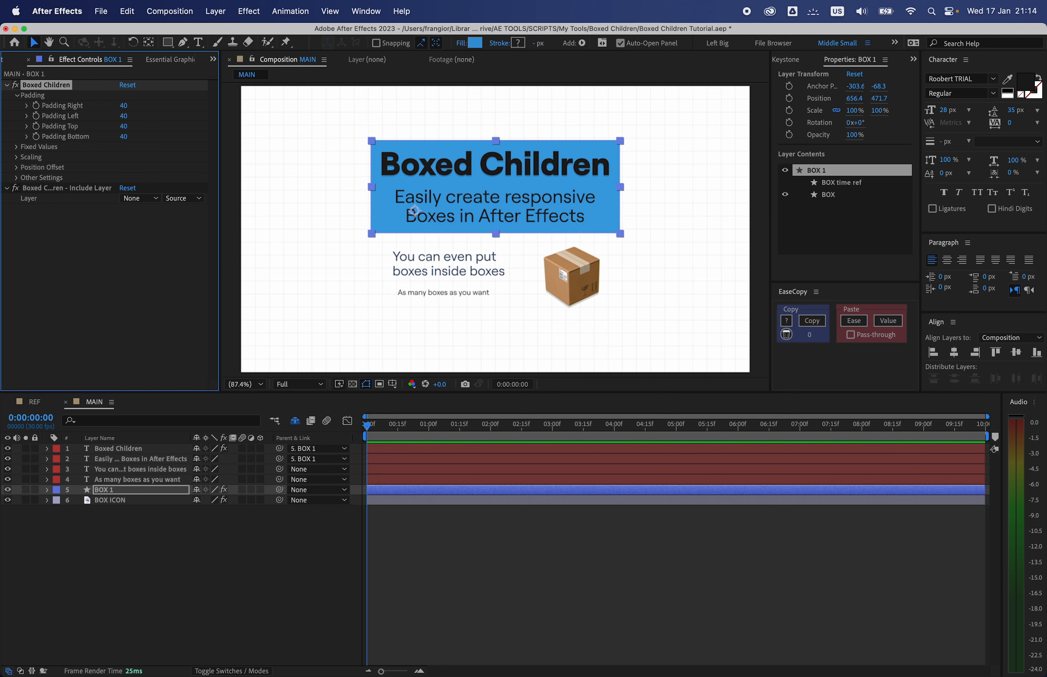
click(128, 256)
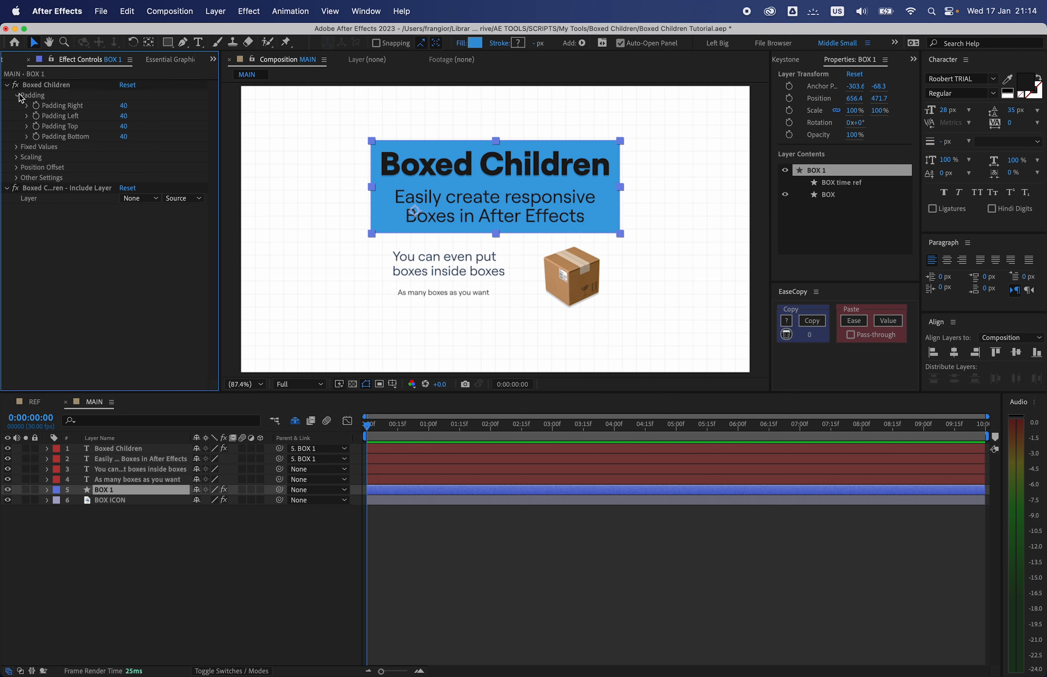
- Enable Fixed Width for BOX 1 and set the Fixed Width Amount to 800
click(16, 96)
click(17, 106)
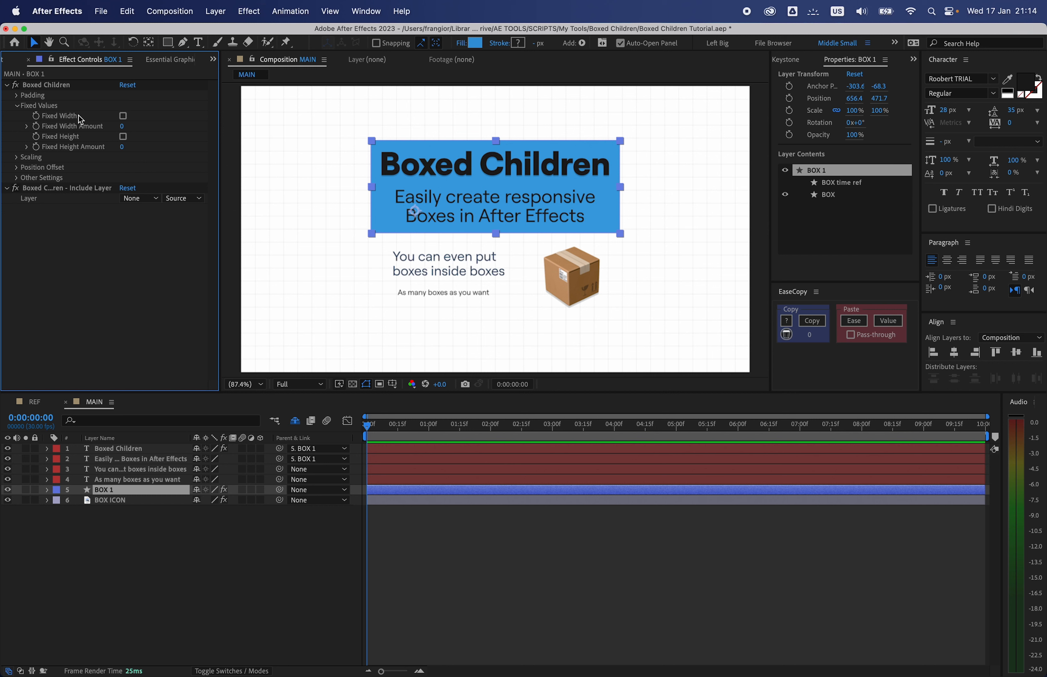
click(123, 116)
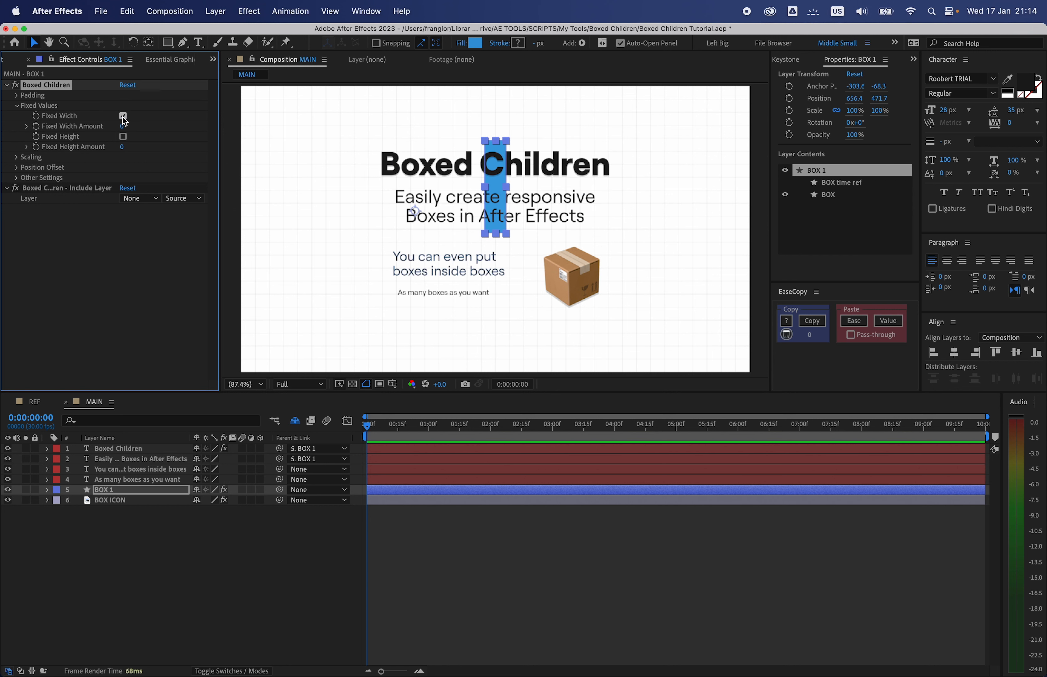
click(125, 126)
text(120)
key(Return)
drag(127, 126, 132, 128)
click(131, 128)
text(800)
key(Return)
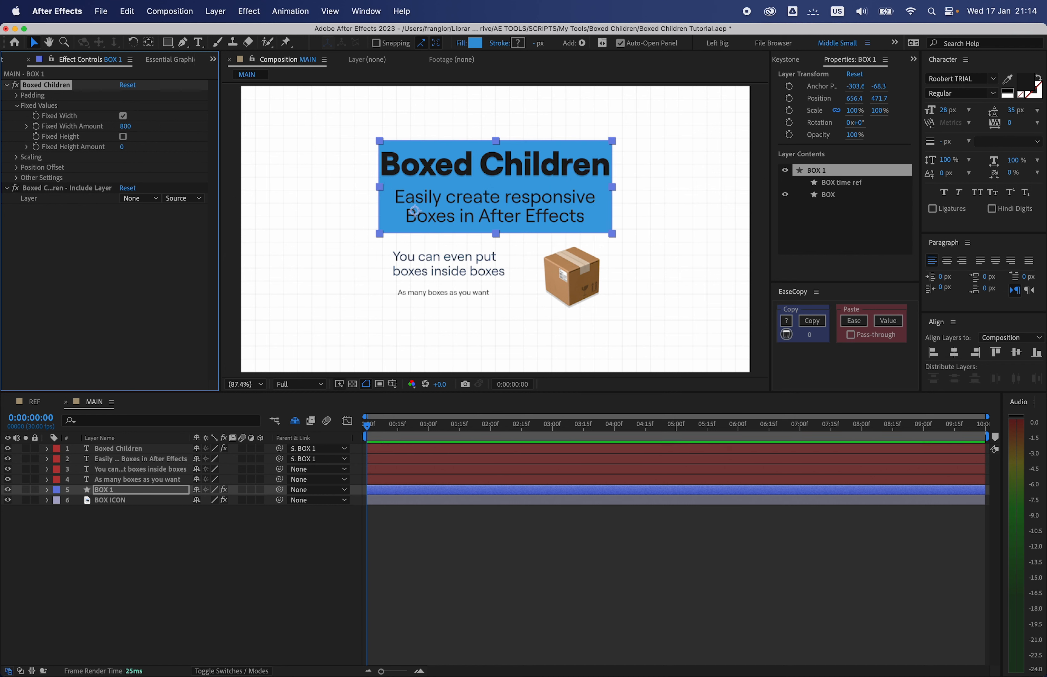
- Try moving the "Easily create responsive" subtitle sideways to test the fixed-width box, and undo the move
click(217, 534)
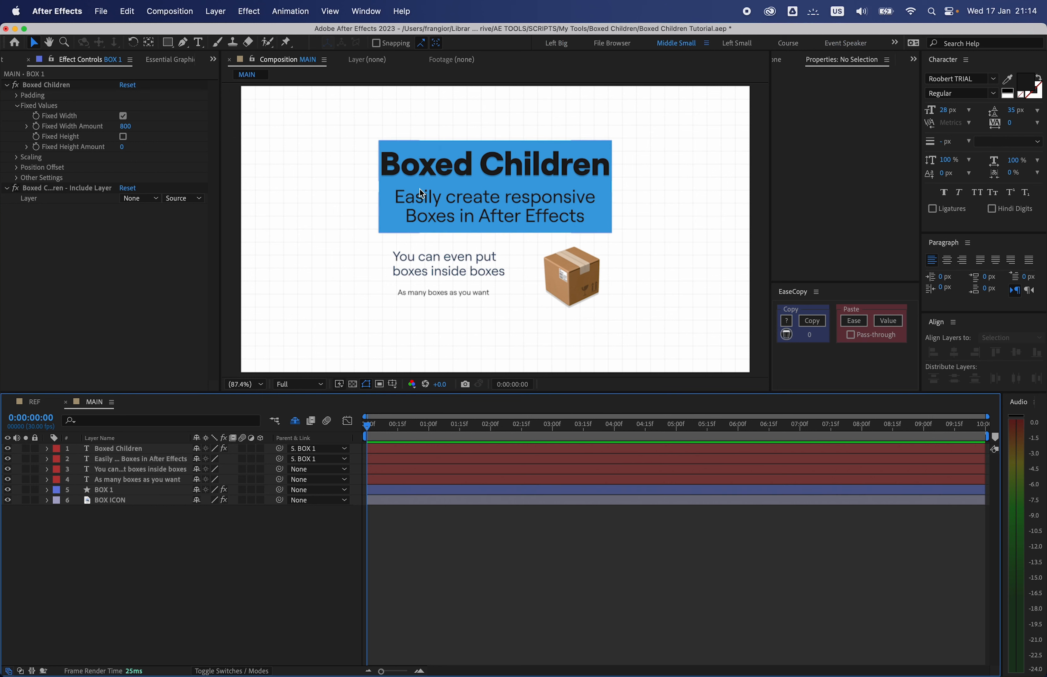
drag(458, 198, 342, 215)
drag(480, 218, 678, 216)
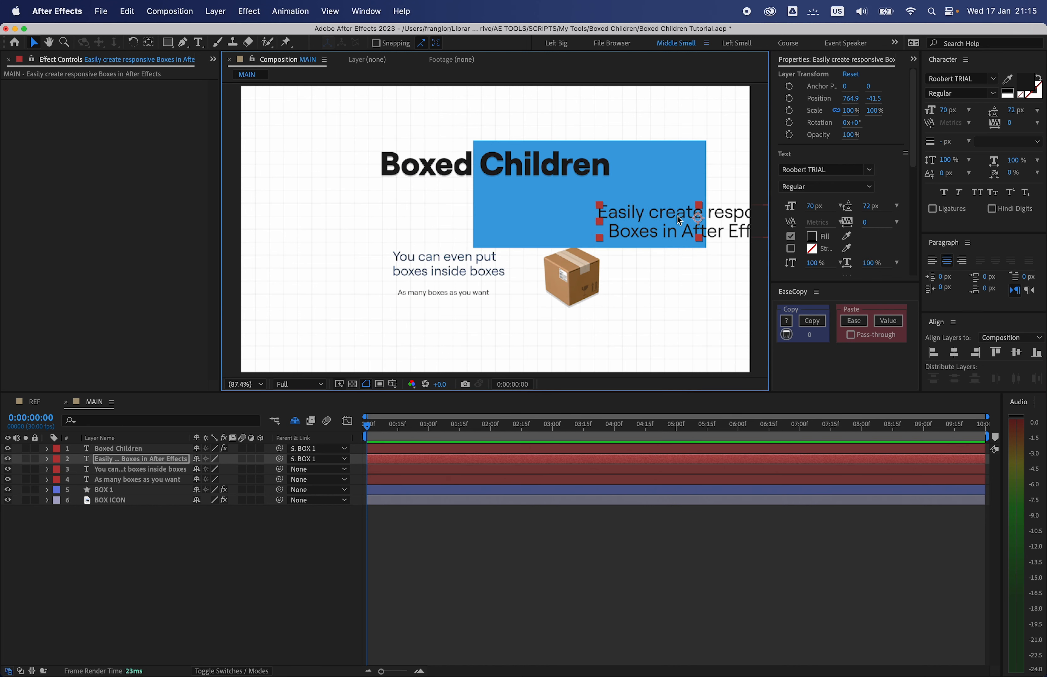
key(super+z)
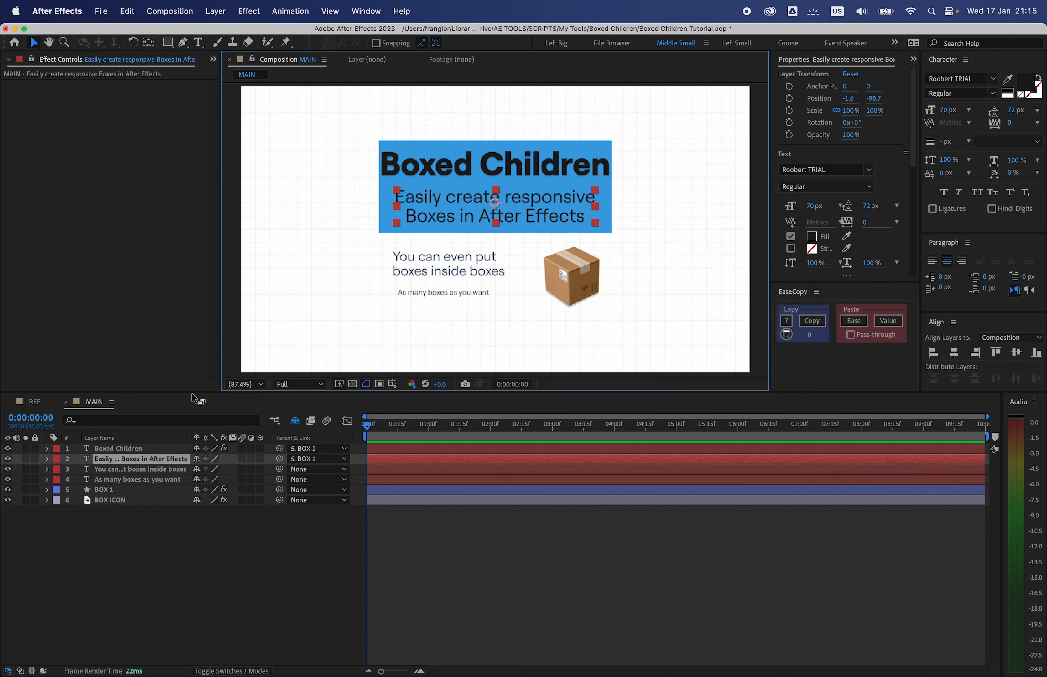
- Disable Fixed Width for BOX 1 and enable Fixed Height with an amount of 300
click(127, 490)
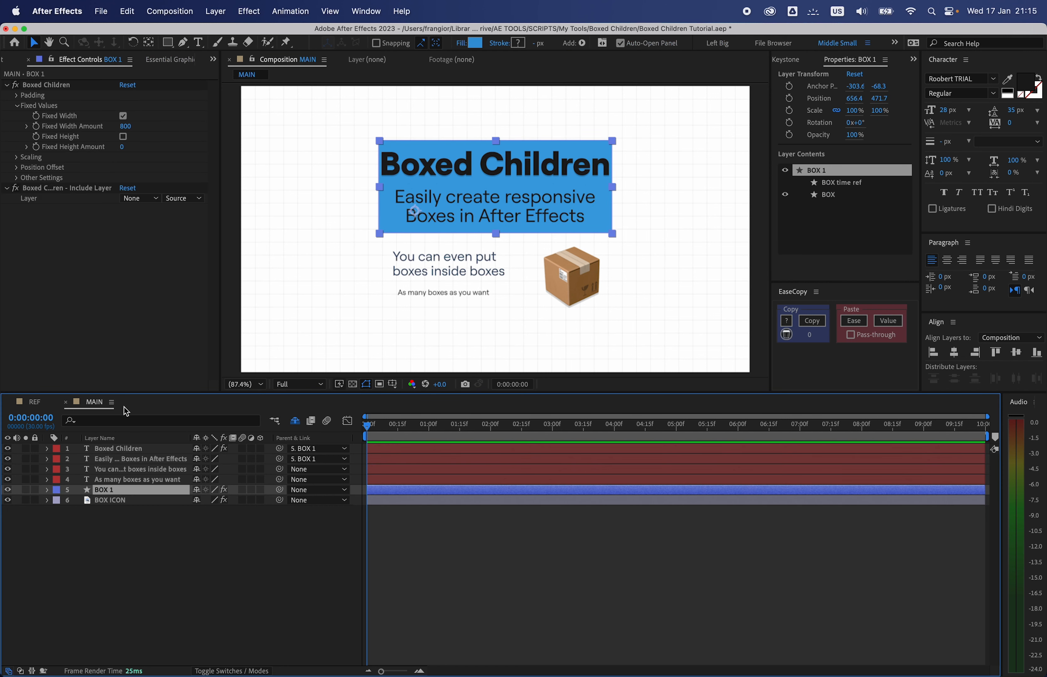
click(124, 116)
click(124, 116)
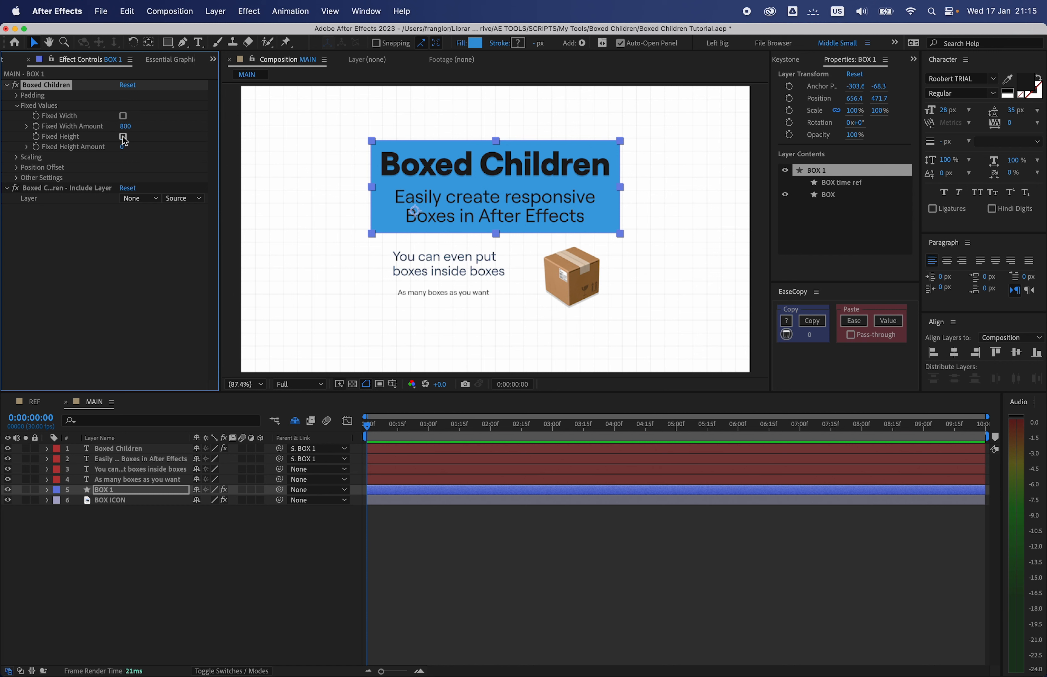
click(123, 137)
click(125, 148)
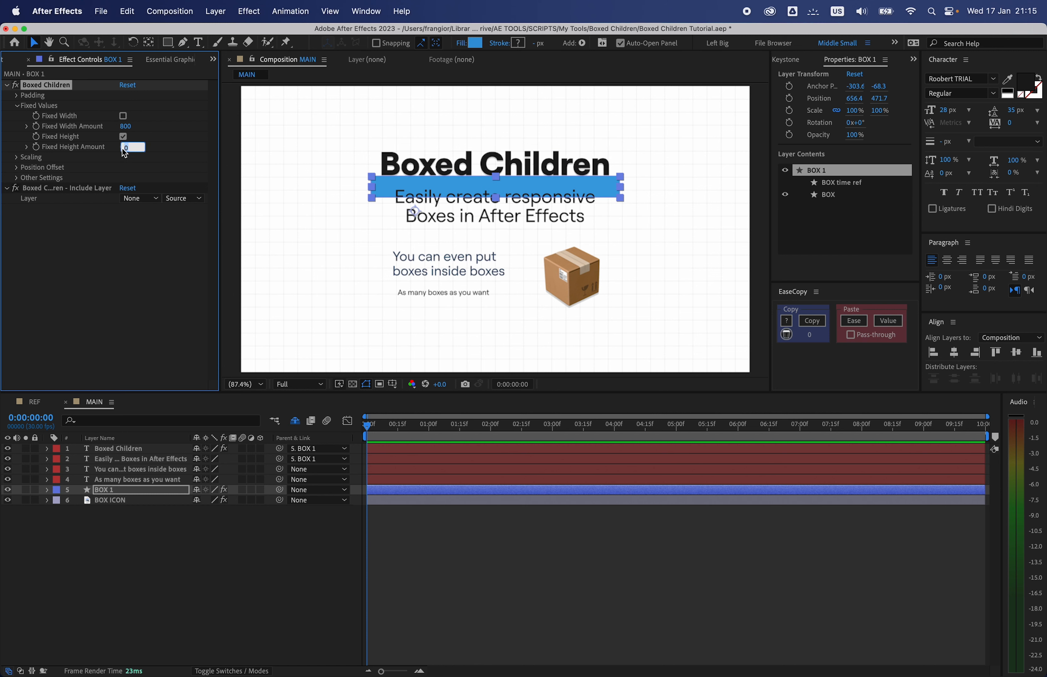
text(300)
key(Return)
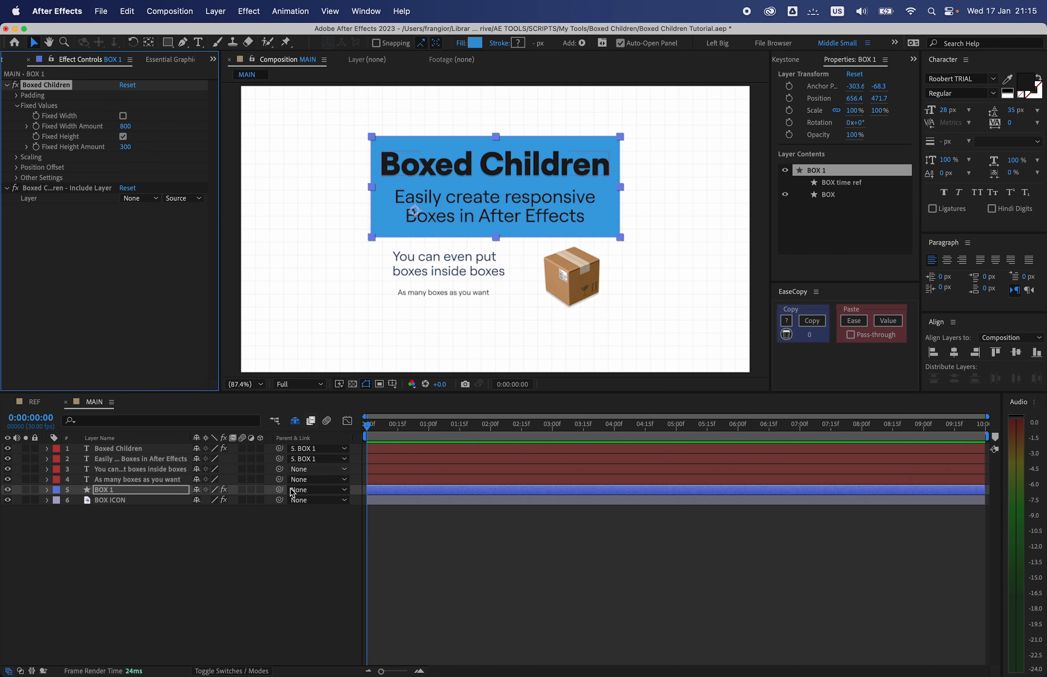
- Try moving the "Boxed Children" title to test the fixed-height box
click(287, 521)
drag(490, 152, 382, 168)
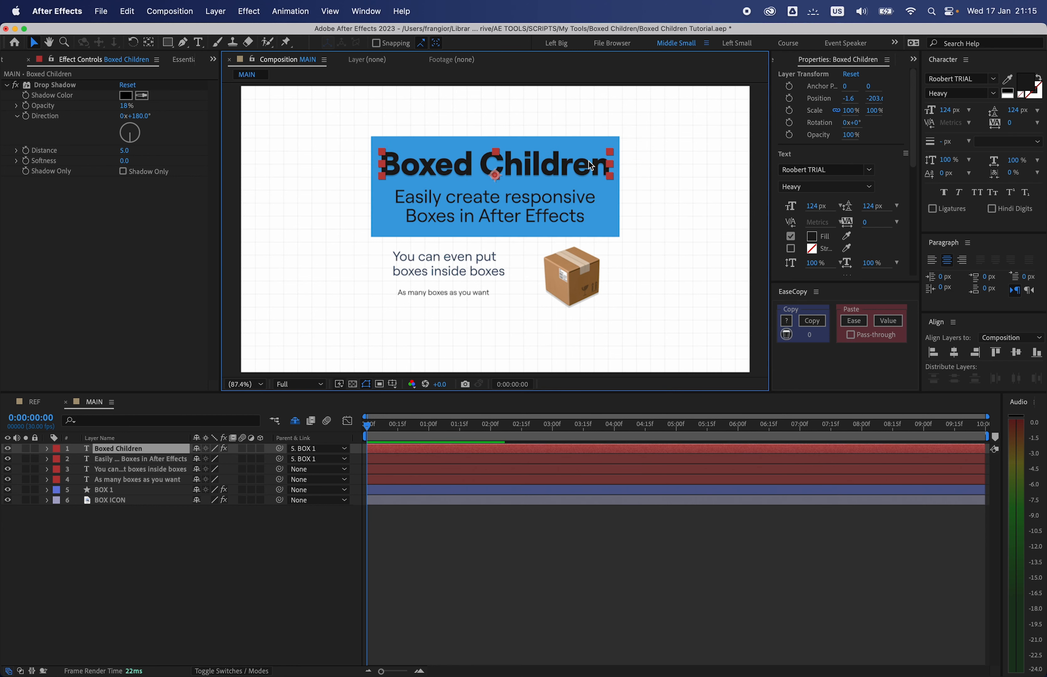
- Disable Fixed Height for BOX 1 and collapse its Fixed Values settings
click(122, 491)
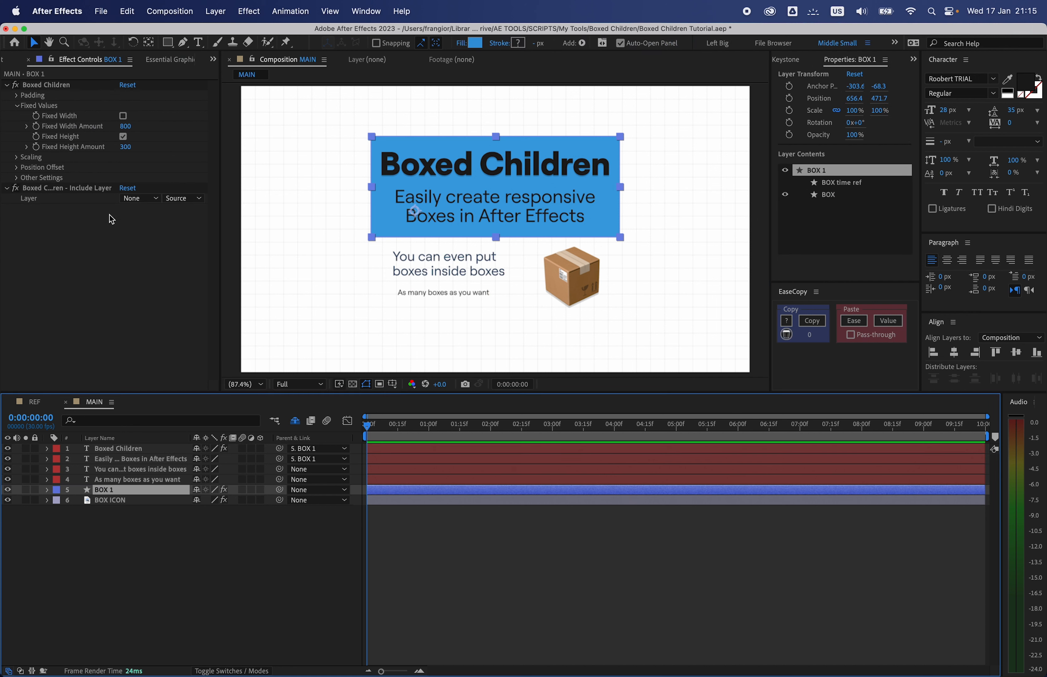
click(29, 111)
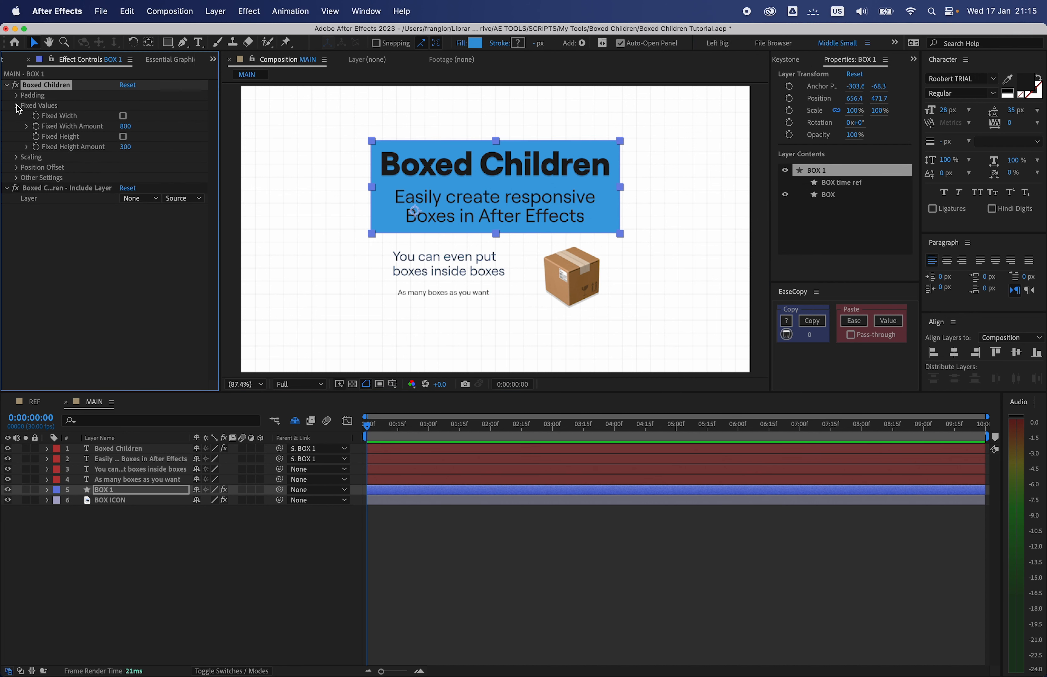
click(17, 106)
- Try changing Scale X of BOX 1 with both scaling anchor points at Middle, and undo the change
click(17, 115)
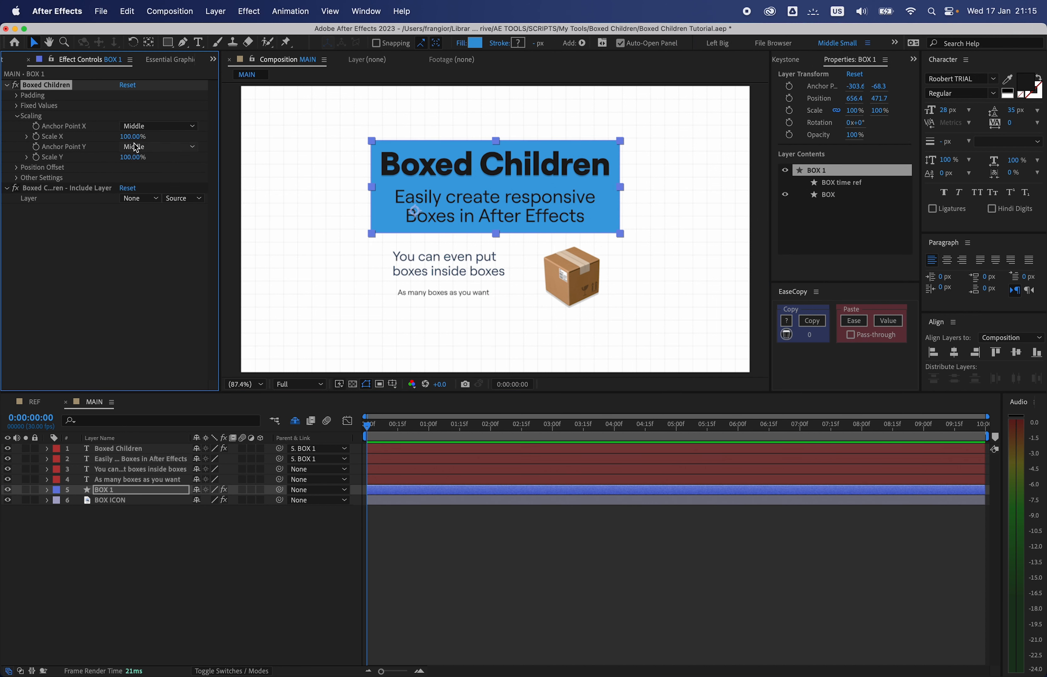
drag(132, 137, 139, 168)
drag(136, 136, 113, 140)
key(super+z)
- Try reducing Scale X of BOX 1 with Anchor Point X at Left and at Right, undoing each scale change
click(160, 126)
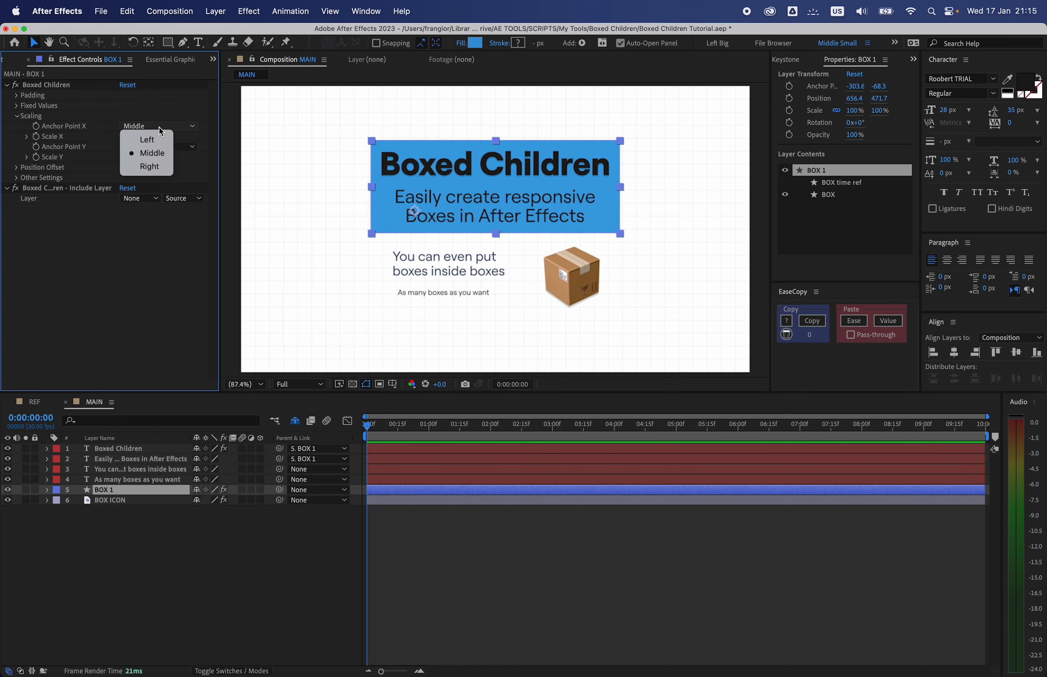
click(153, 145)
mouse_move(132, 136)
mouse_down()
mouse_move(101, 141)
mouse_move(117, 137)
mouse_up()
key(super+z)
click(150, 126)
click(147, 169)
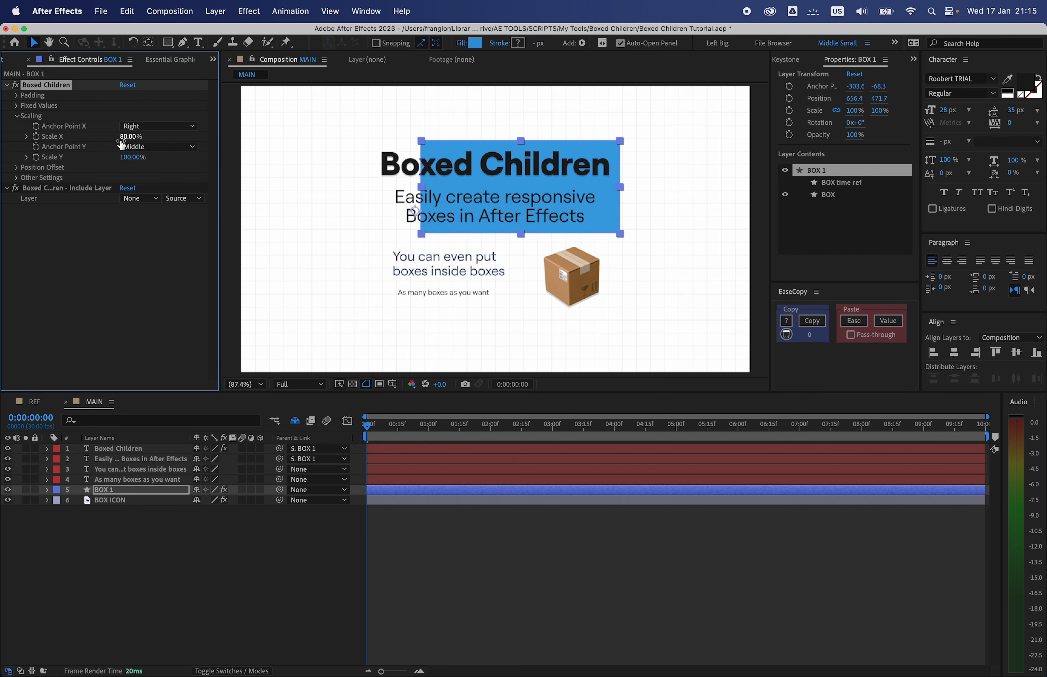
key(super+z)
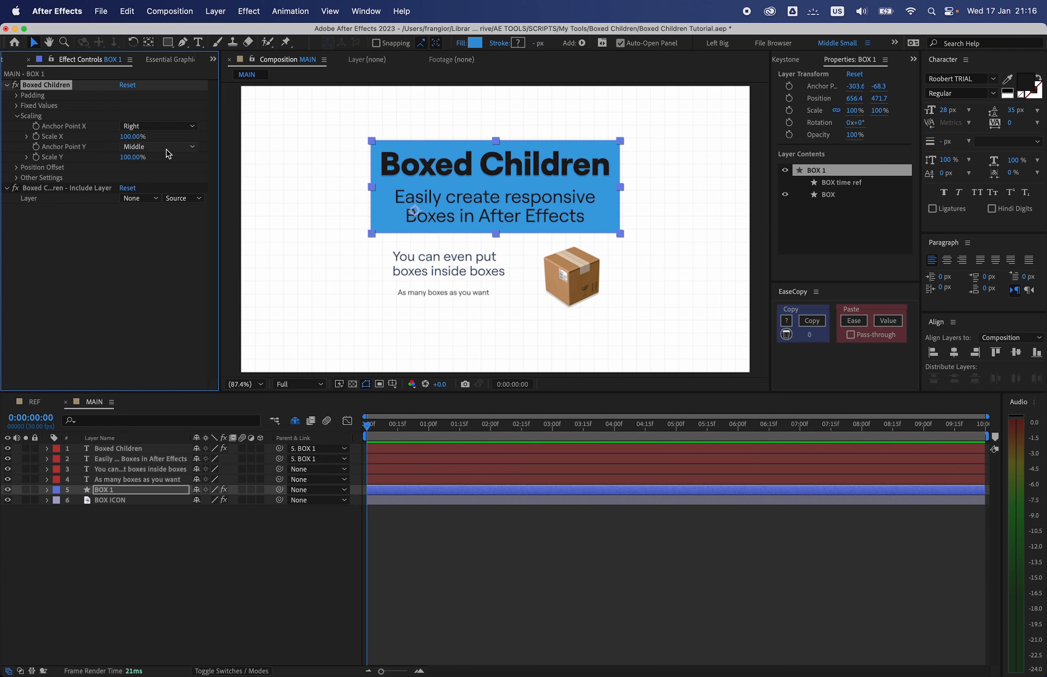
- Switch Anchor Point X of BOX 1 to Left and try Scale X from that side again
click(145, 126)
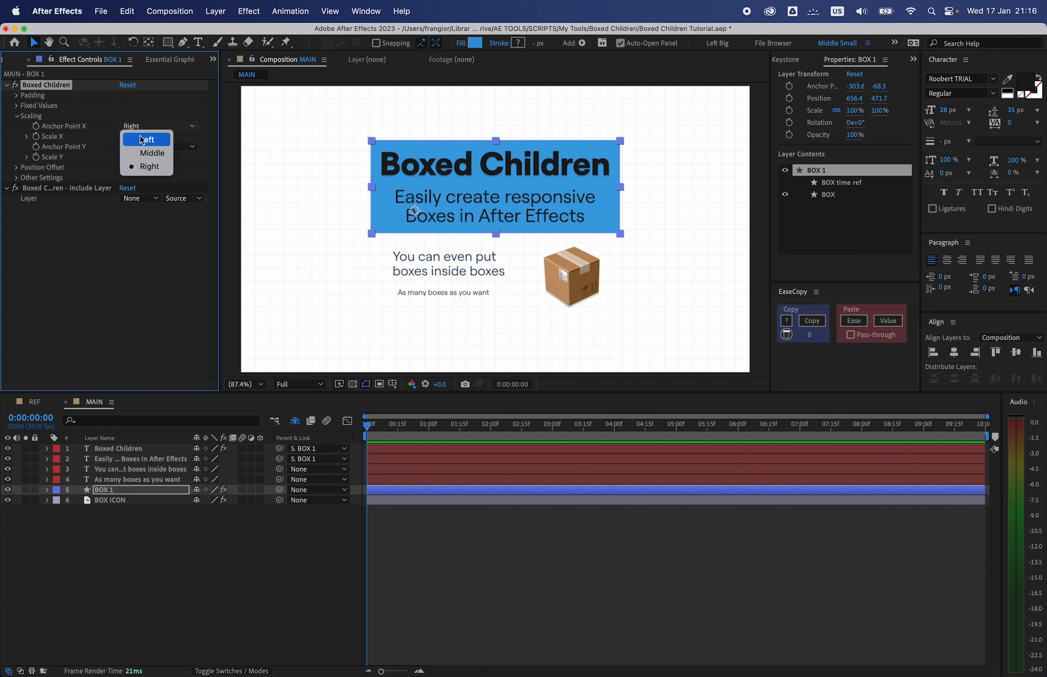
click(132, 138)
mouse_move(134, 136)
mouse_down()
mouse_move(69, 136)
mouse_move(134, 136)
mouse_up()
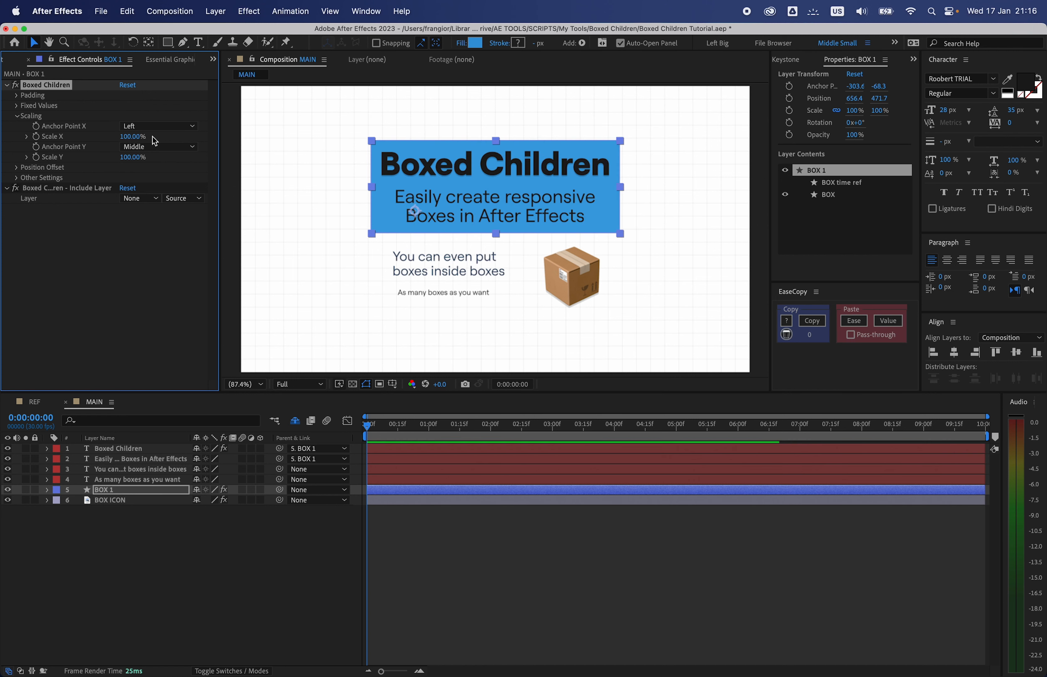
- Set Anchor Point X of BOX 1 to Right and test reducing Scale X, undoing the scale change
click(148, 128)
click(150, 167)
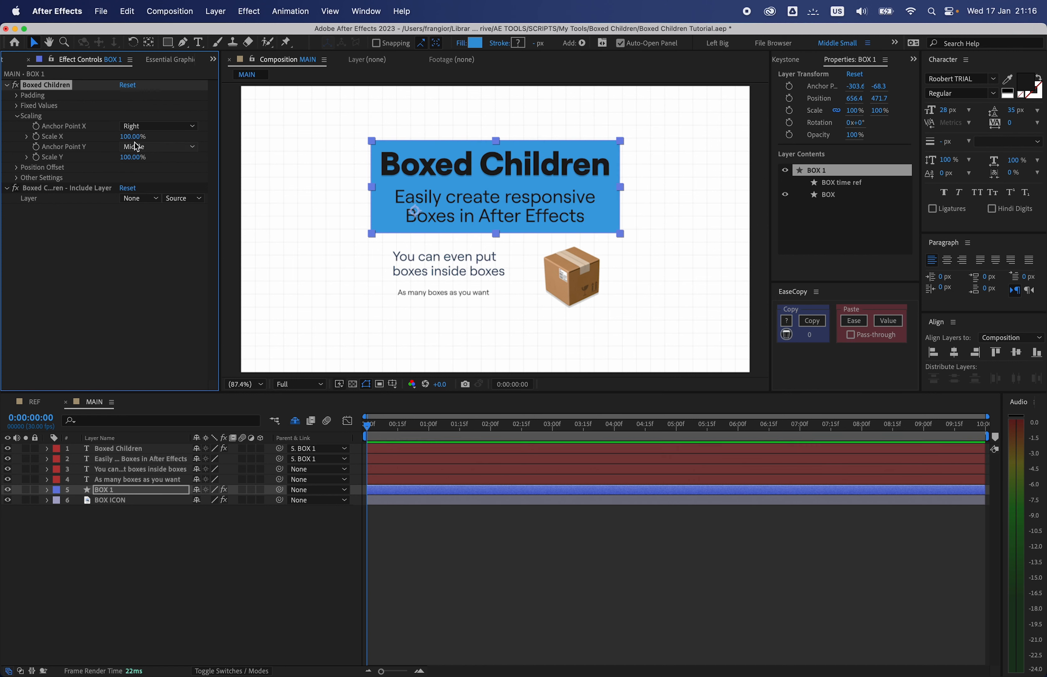
drag(132, 137, 67, 137)
key(super+z)
- Test Scale Y with different vertical anchors, leaving Anchor Point Y of BOX 1 at Bottom and Scale Y at 100%
click(132, 151)
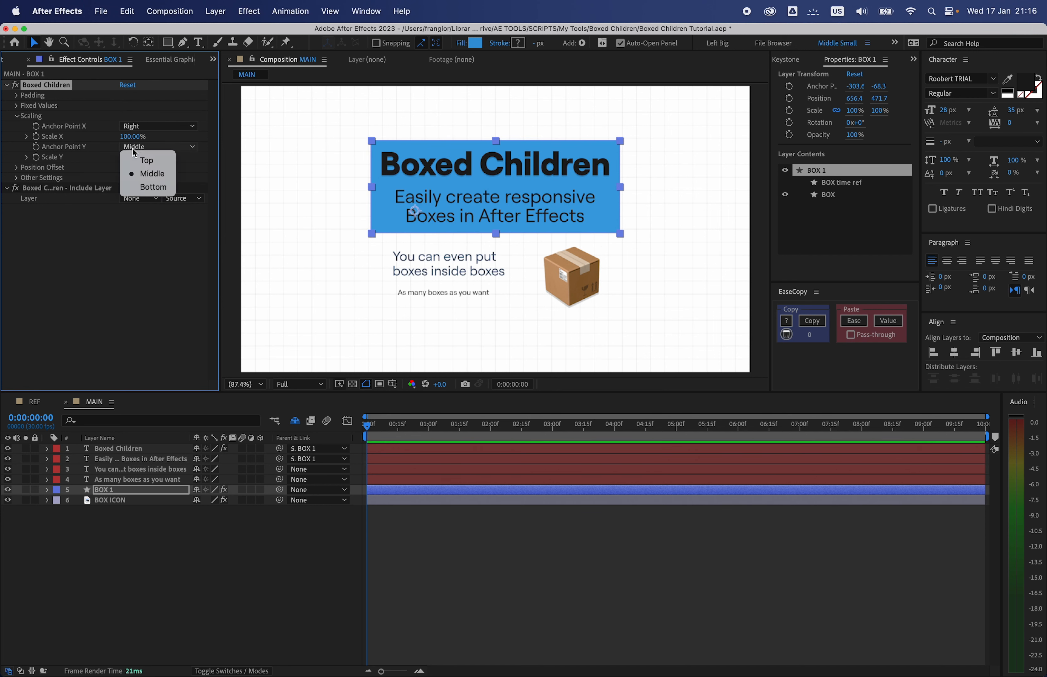
click(145, 172)
mouse_move(128, 158)
mouse_down()
mouse_move(85, 158)
mouse_move(130, 157)
mouse_up()
key(super+z)
click(124, 151)
click(132, 141)
click(137, 147)
click(133, 158)
text(100)
key(Return)
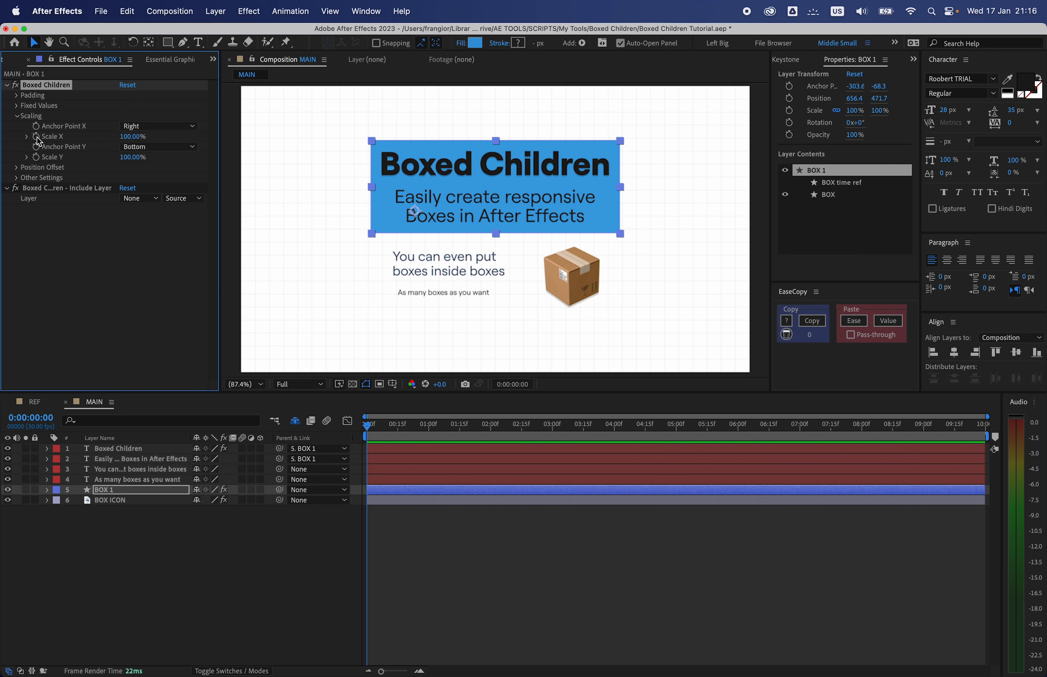
- Try shifting BOX 1 with the Offset X and Offset Y values, undo both changes and collapse Position Offset
click(16, 116)
click(17, 126)
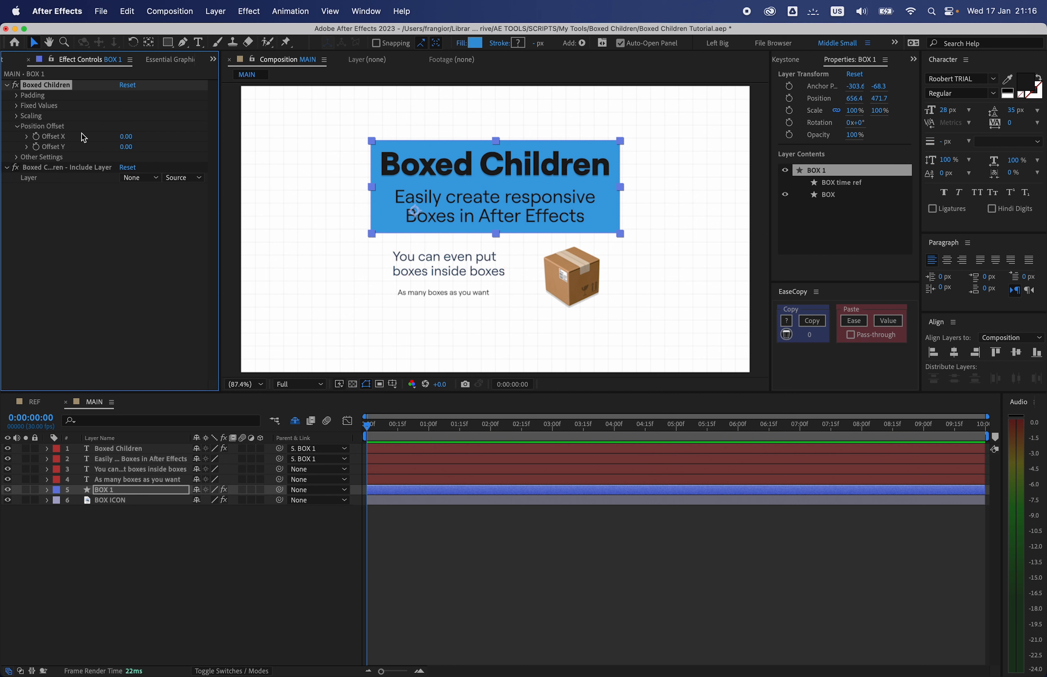
drag(116, 138, 53, 136)
drag(124, 147, 307, 154)
key(super+z)
key(super+z)
click(17, 127)
- Try rounding the corners of BOX 1 with the Roundness value under Other Settings, returning it to 0
click(17, 137)
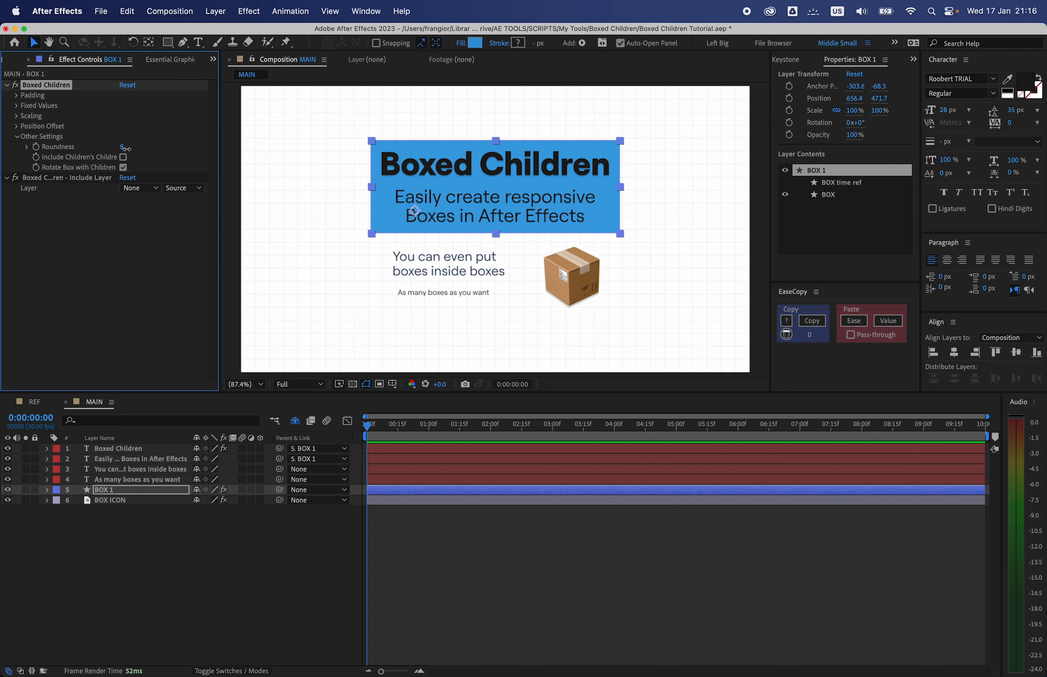
drag(123, 148, 204, 151)
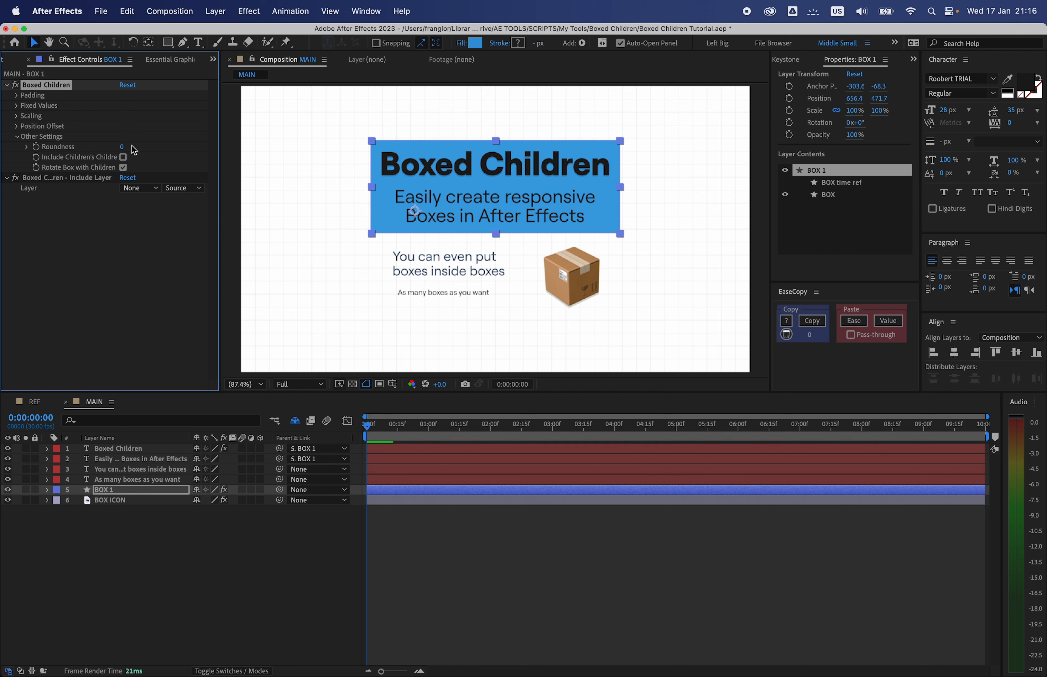
click(94, 225)
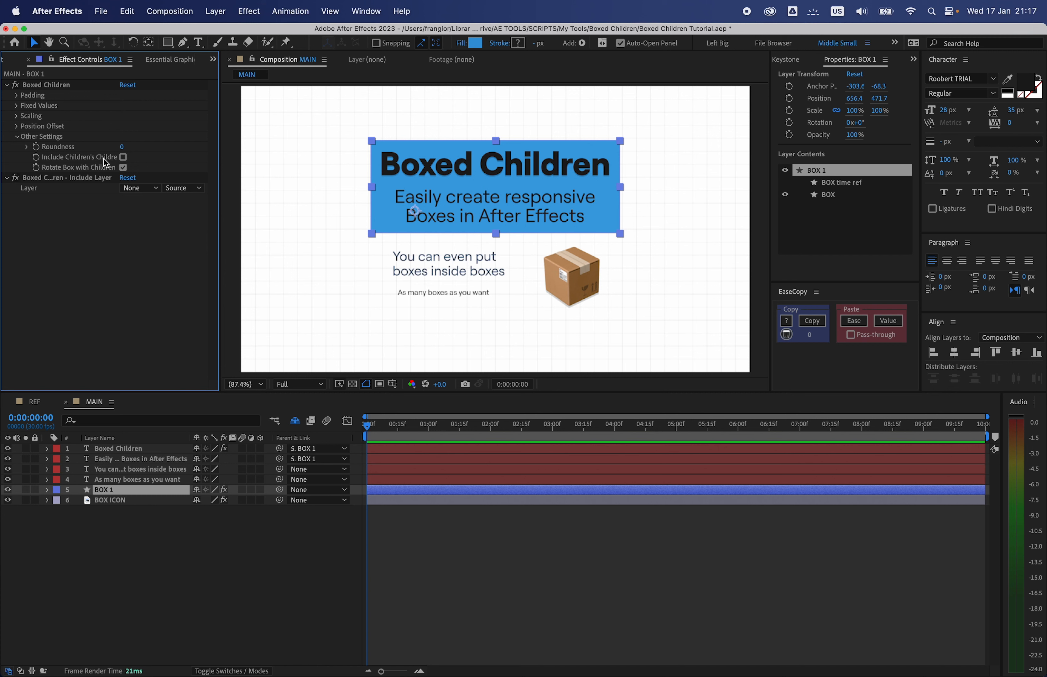
- Enable Include Children's Children for BOX 1, deselect the layer and save the project
click(123, 157)
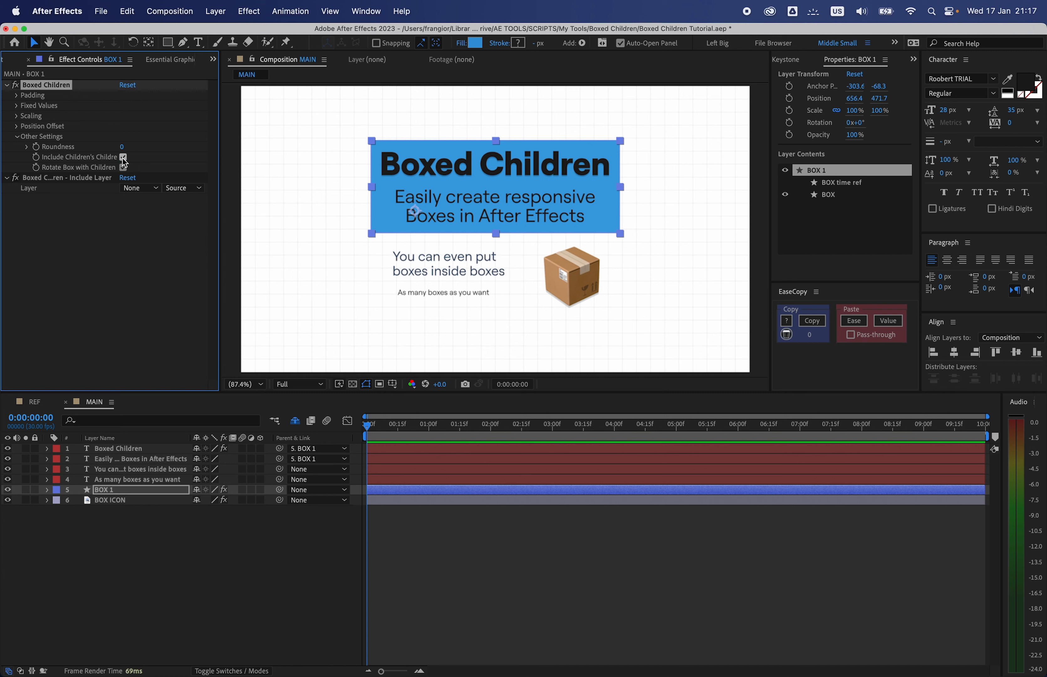
click(170, 522)
key(super+s)
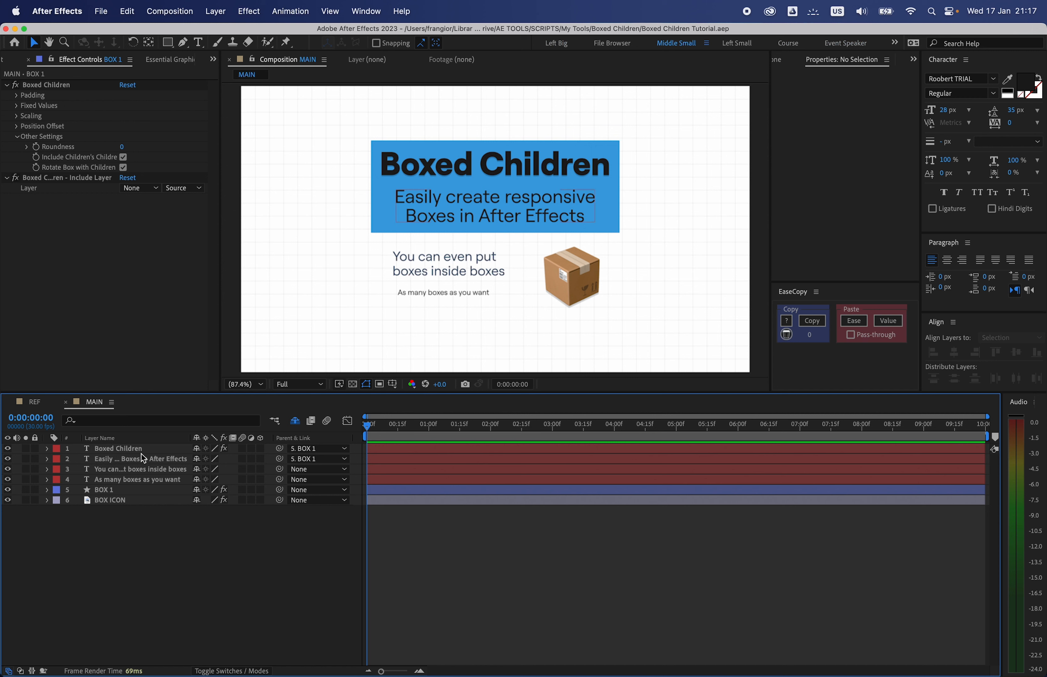
- Turn off Include Children's Children on BOX 1 and set the parent of the "Easily create responsive Boxes in After Effects" layer to None
click(140, 449)
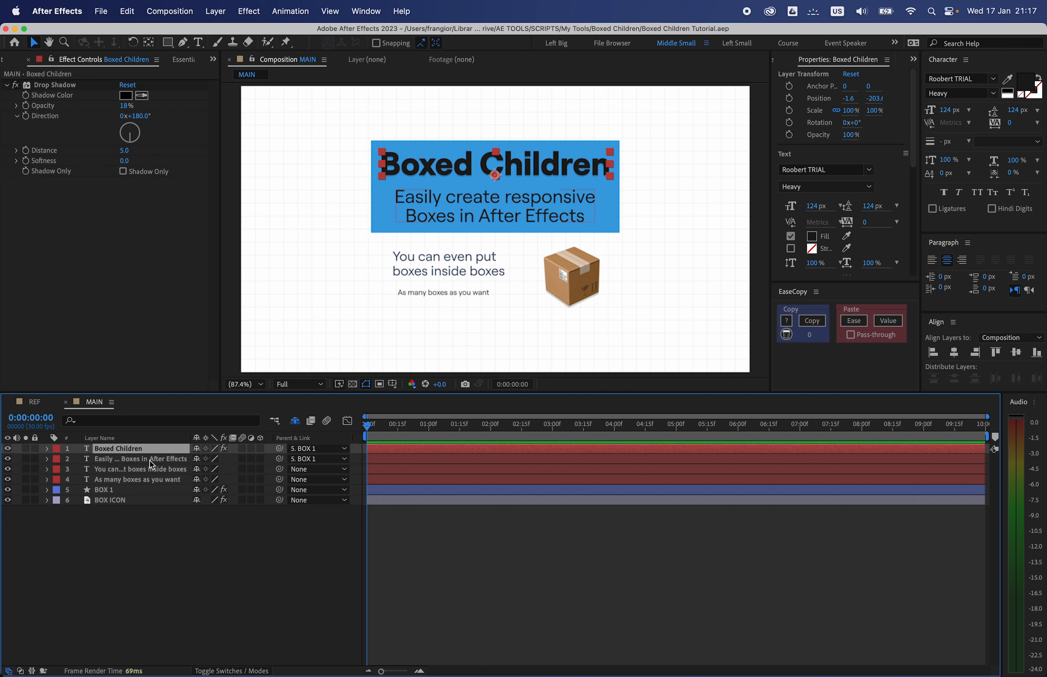
click(106, 490)
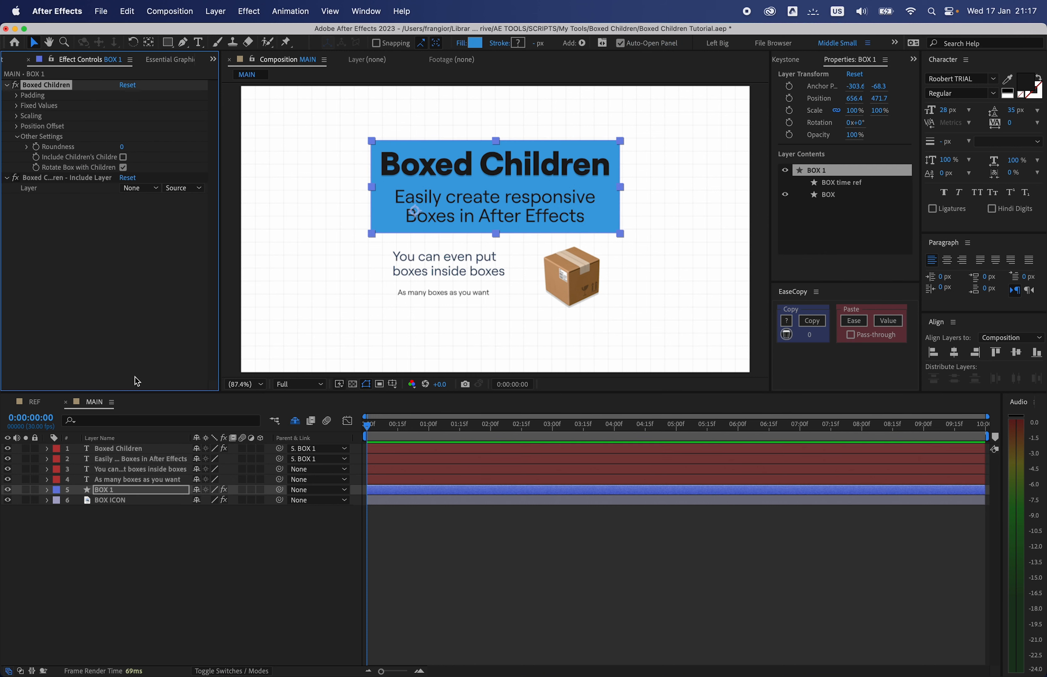
click(135, 459)
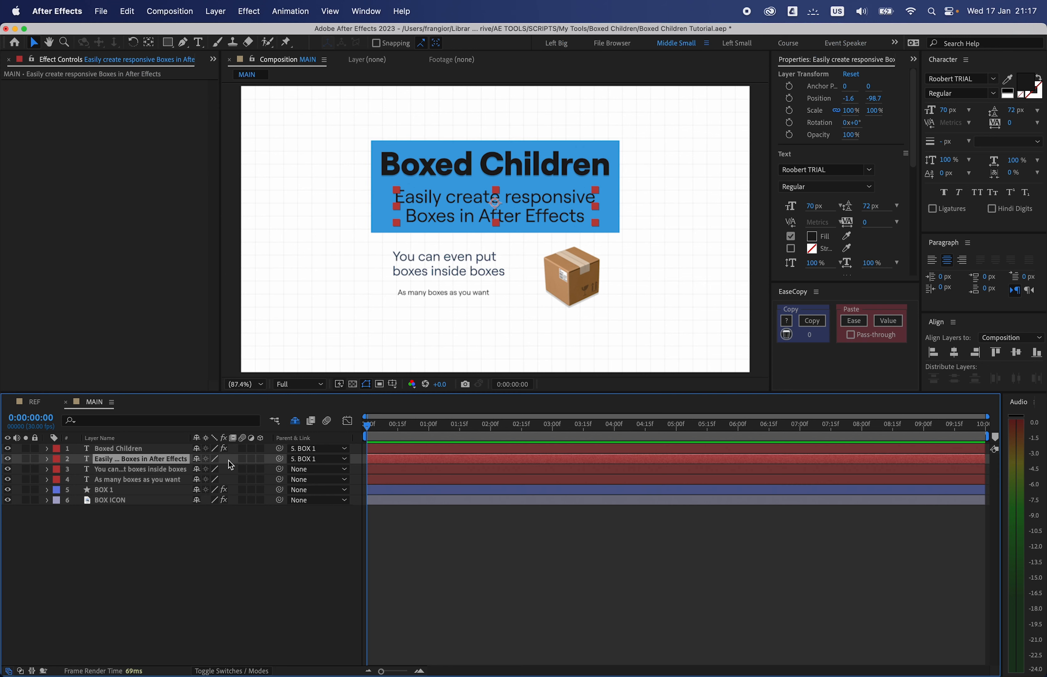
click(317, 459)
click(322, 474)
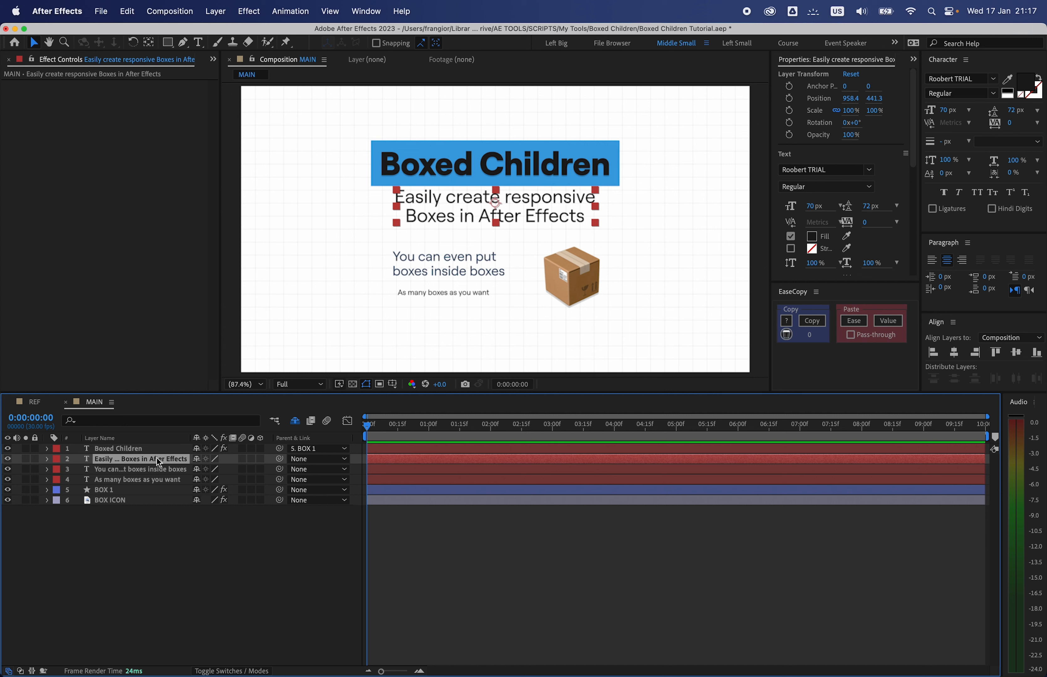
- Try moving the Boxed Children title in the composition and undo the move
click(142, 450)
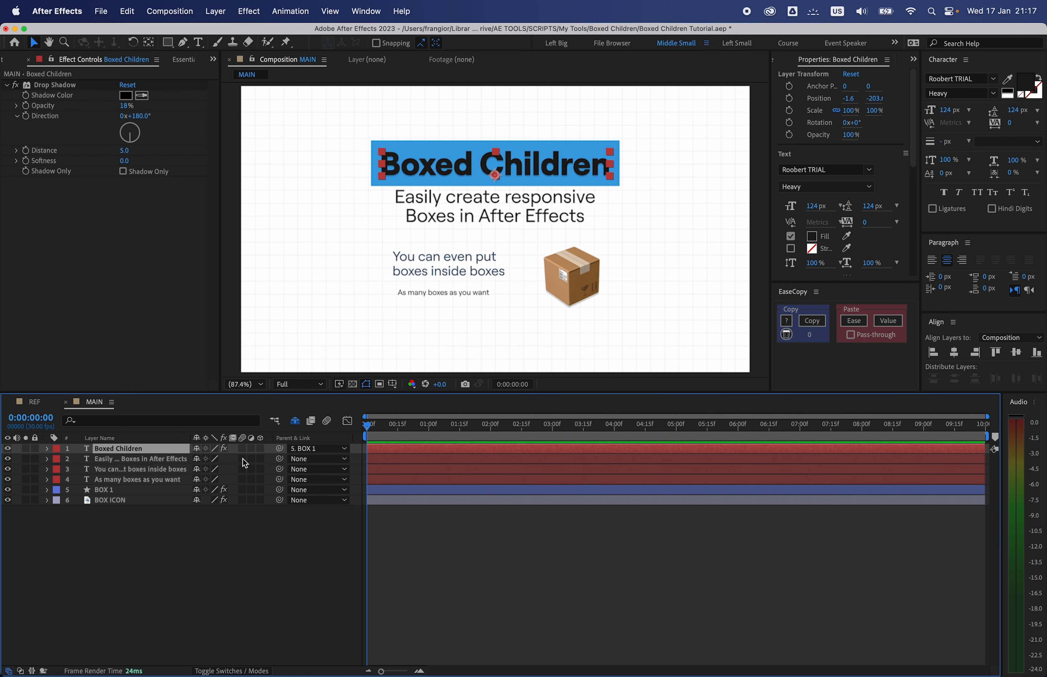
drag(423, 172, 410, 169)
key(super+z)
- Parent the "Easily create responsive" text layer to the Boxed Children title layer and enable Include Children's Children on BOX 1
drag(279, 459, 137, 450)
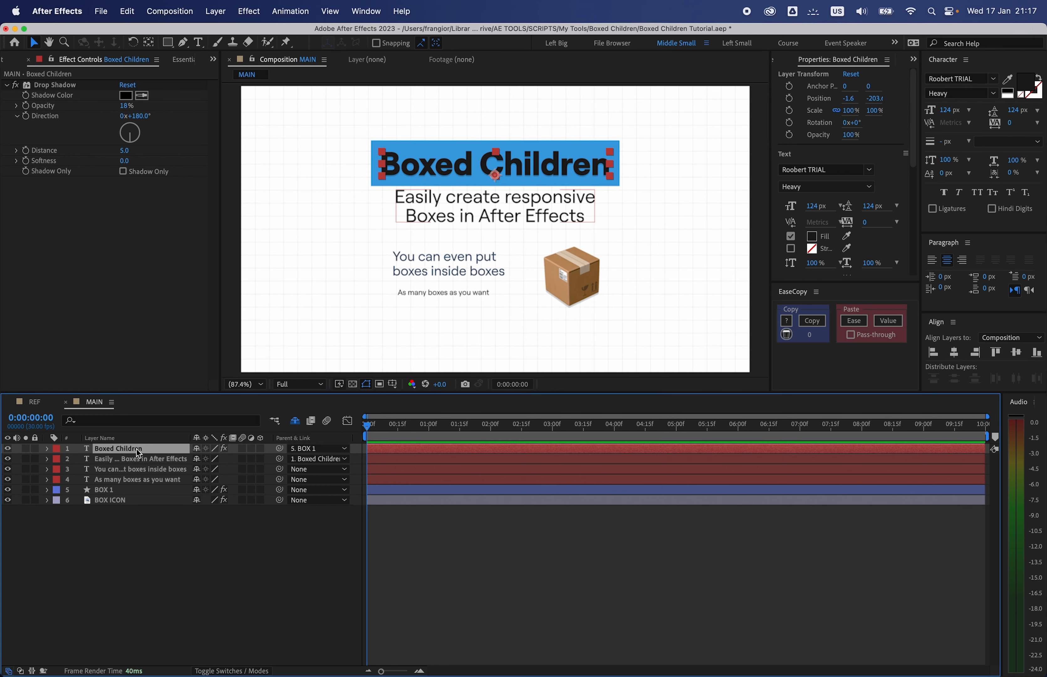
click(172, 459)
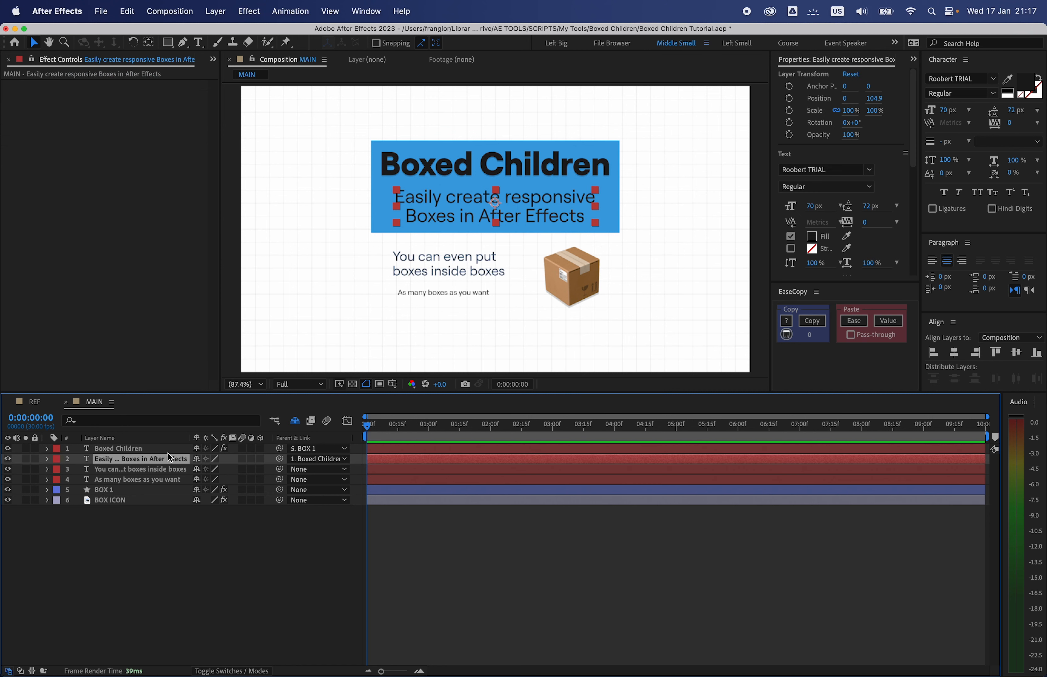
click(154, 459)
click(147, 451)
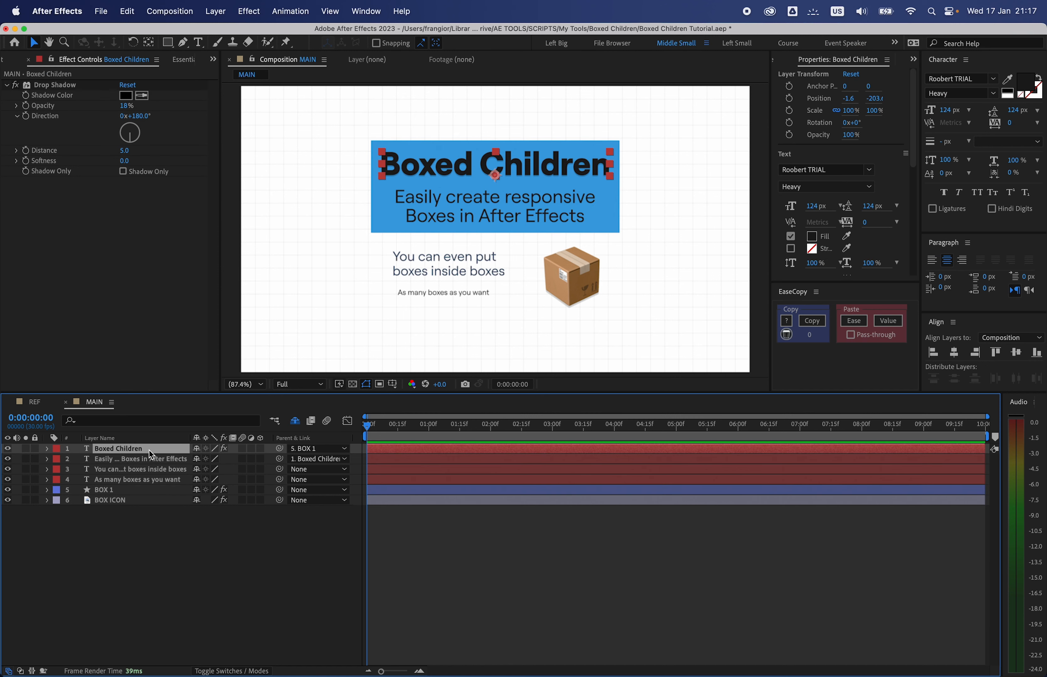
- Duplicate the "Easily create responsive" text, move the copy down and to the right, and parent it to the original text layer
click(174, 459)
key(super+d)
drag(174, 460, 173, 471)
drag(522, 201, 637, 255)
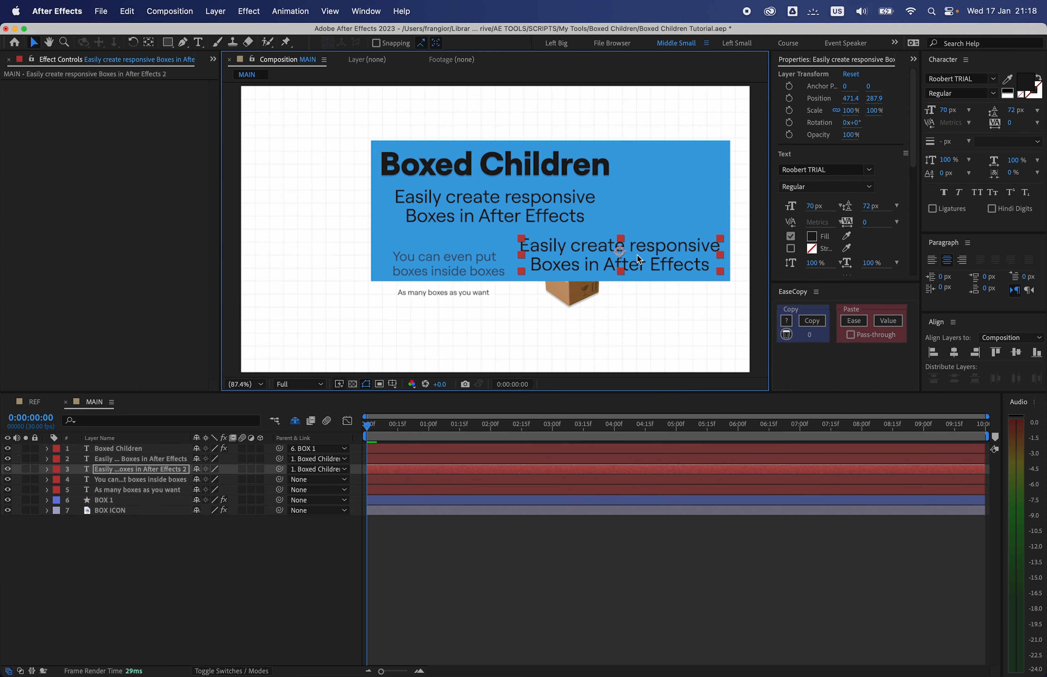
drag(279, 469, 180, 458)
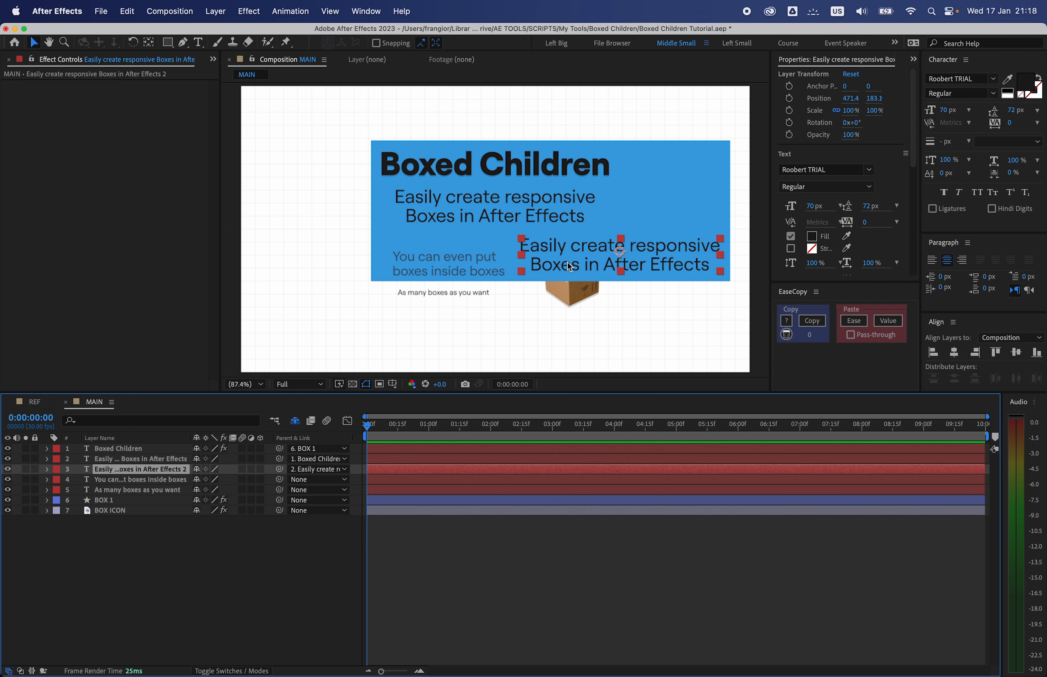
- Trace the parenting chain from the original subtitle through the title to BOX 1, and delete the duplicated subtitle layer
click(558, 218)
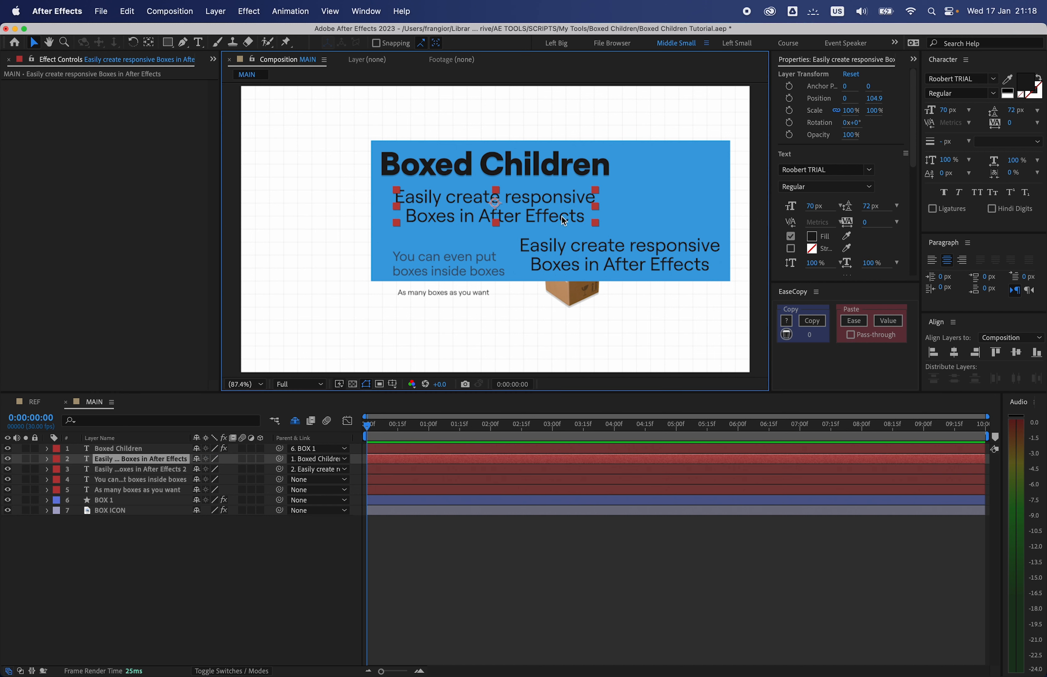
click(551, 172)
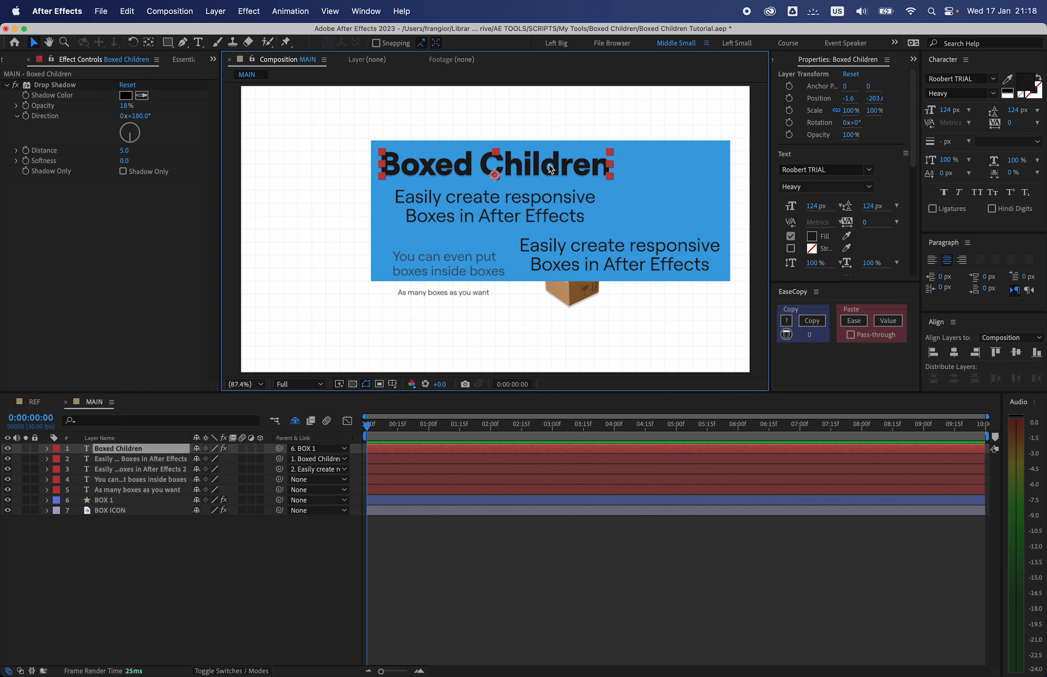
click(659, 179)
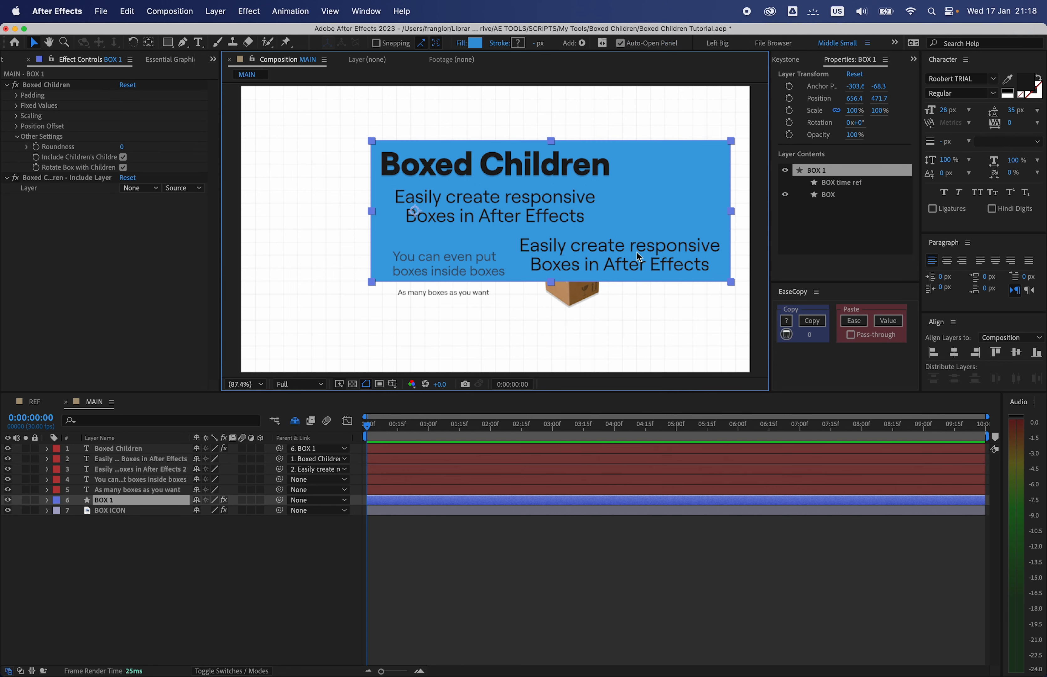
click(296, 567)
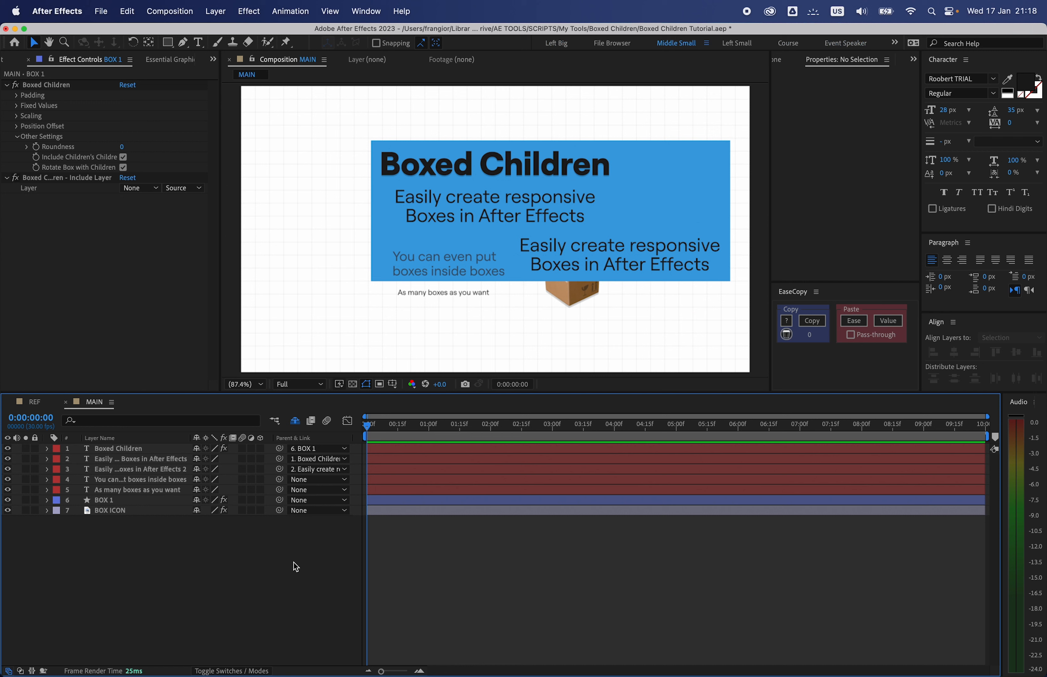
click(579, 268)
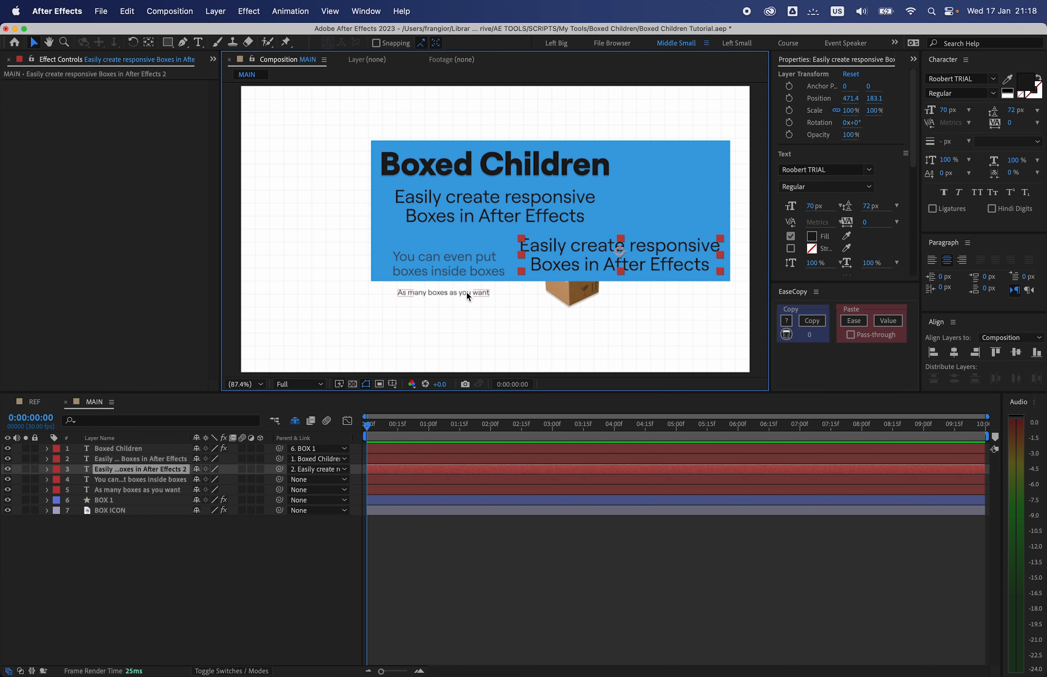
key(Delete)
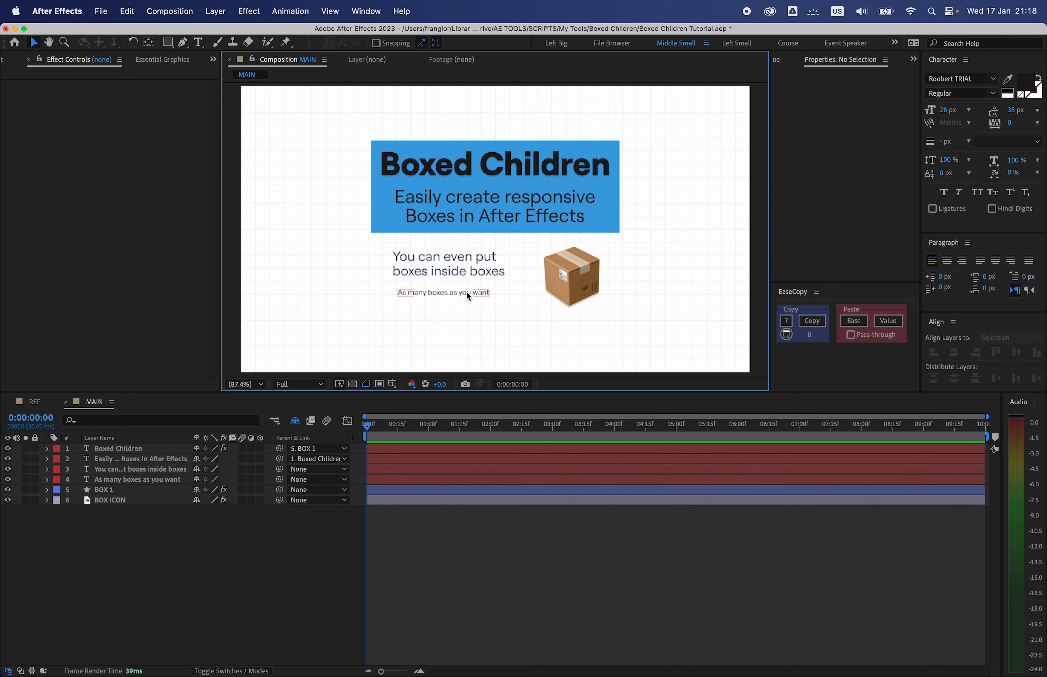
- Save the project and examine the nested box layout in the REF composition
click(283, 599)
key(super+s)
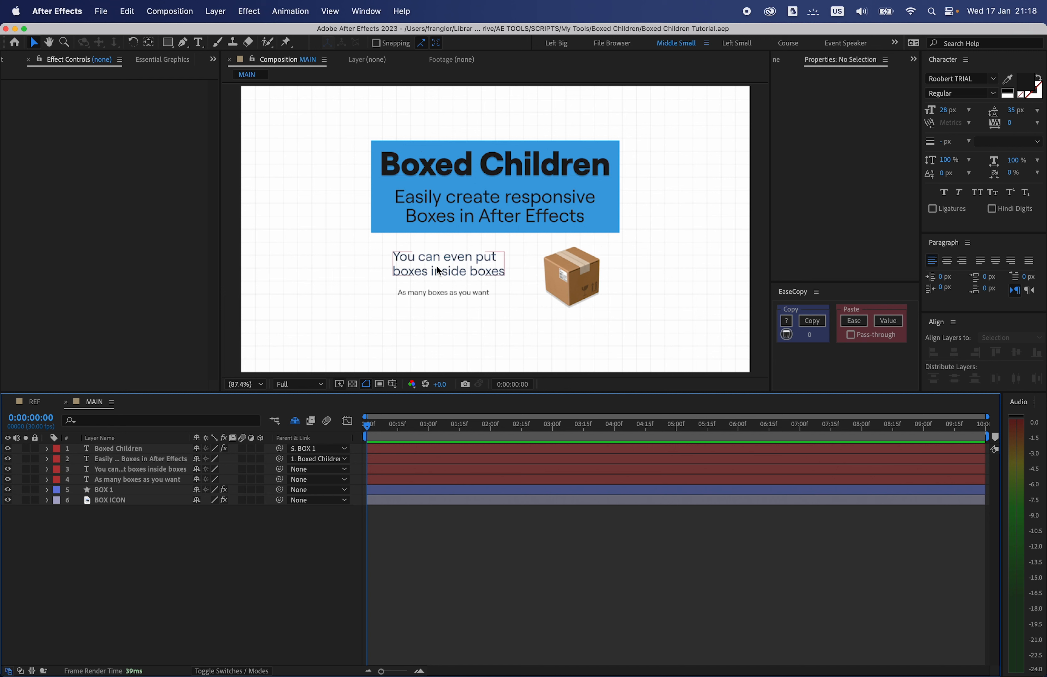
click(35, 402)
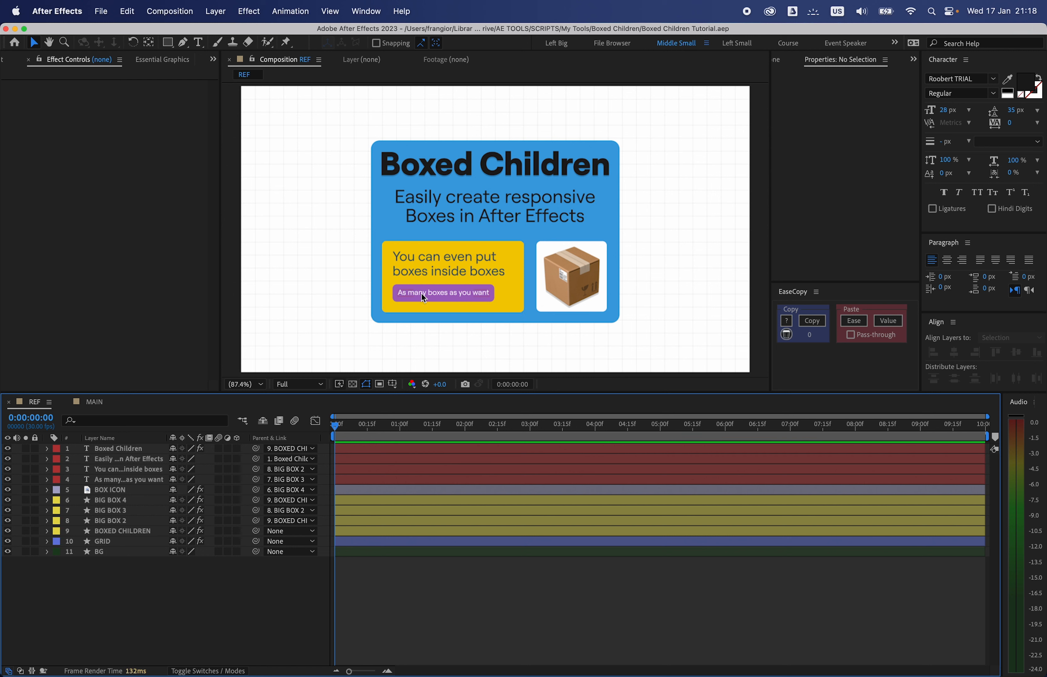
- In the MAIN composition, create a new box with the recent Boxed Children preset and place its layer directly above BOX 1
click(100, 401)
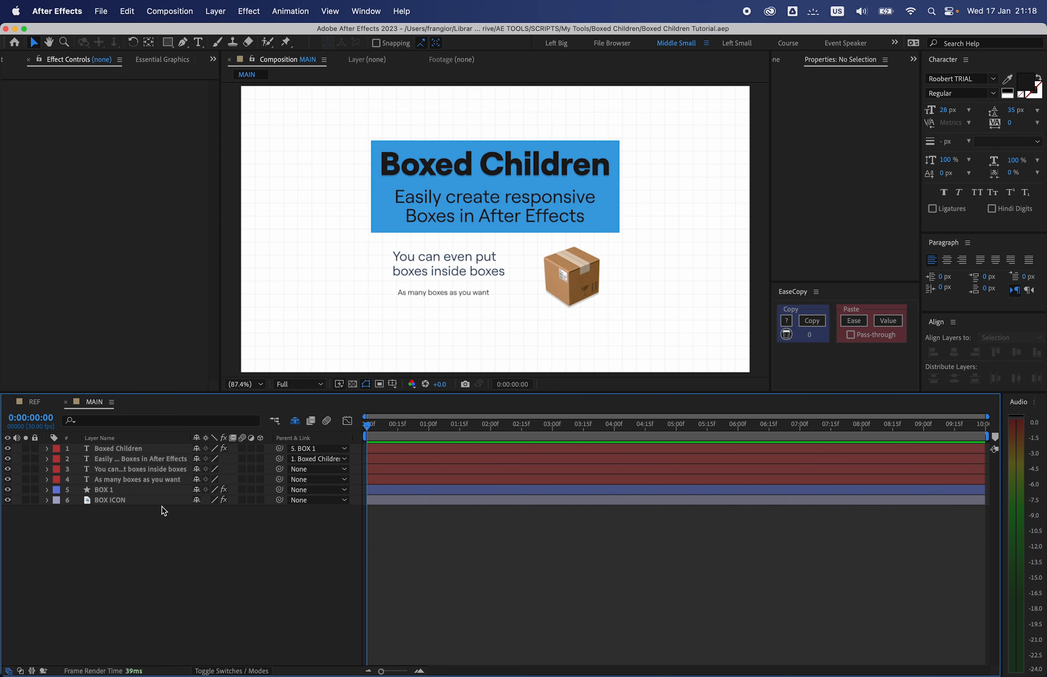
click(298, 17)
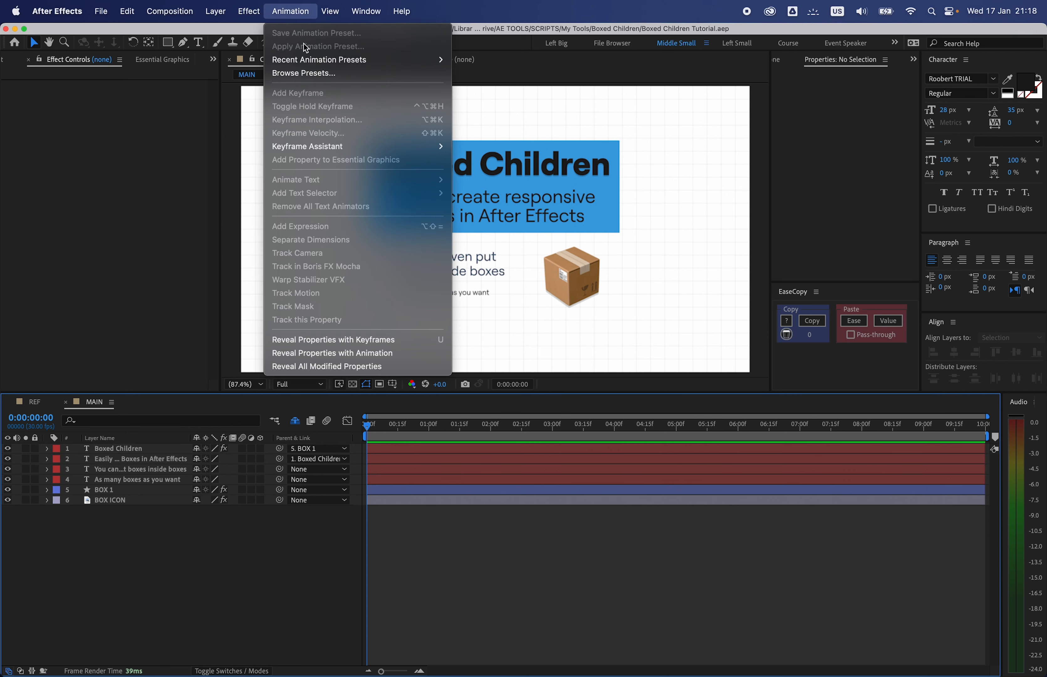
mouse_move(304, 62)
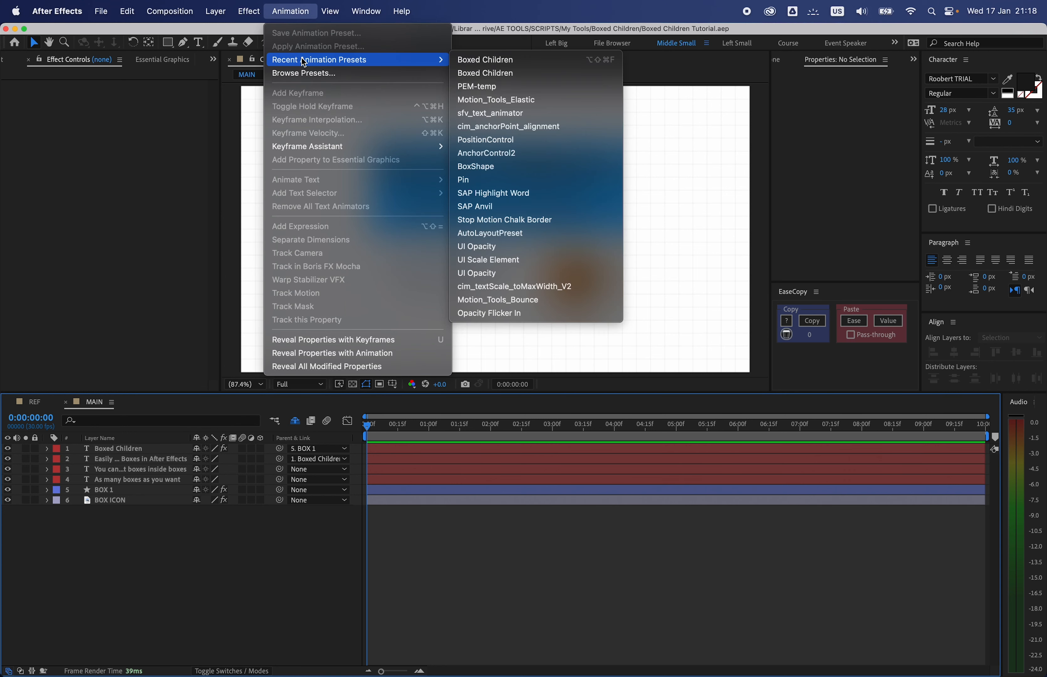
click(481, 58)
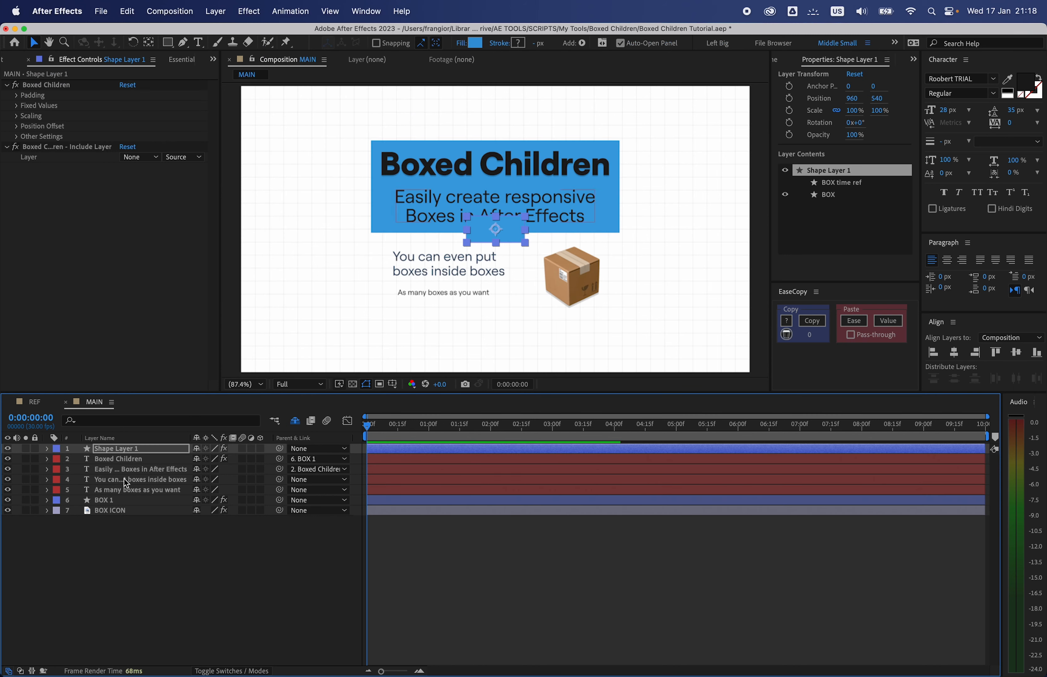
drag(115, 449, 104, 498)
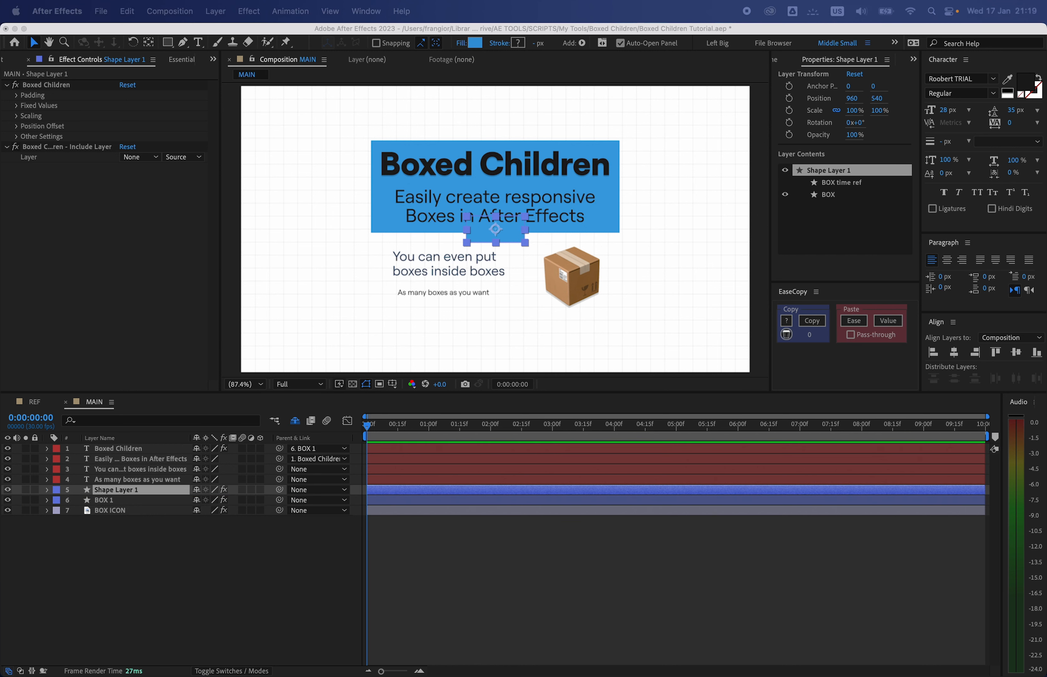
- Change the new box's shape fill color to purple BD4ADA
drag(734, 203, 419, 218)
click(531, 267)
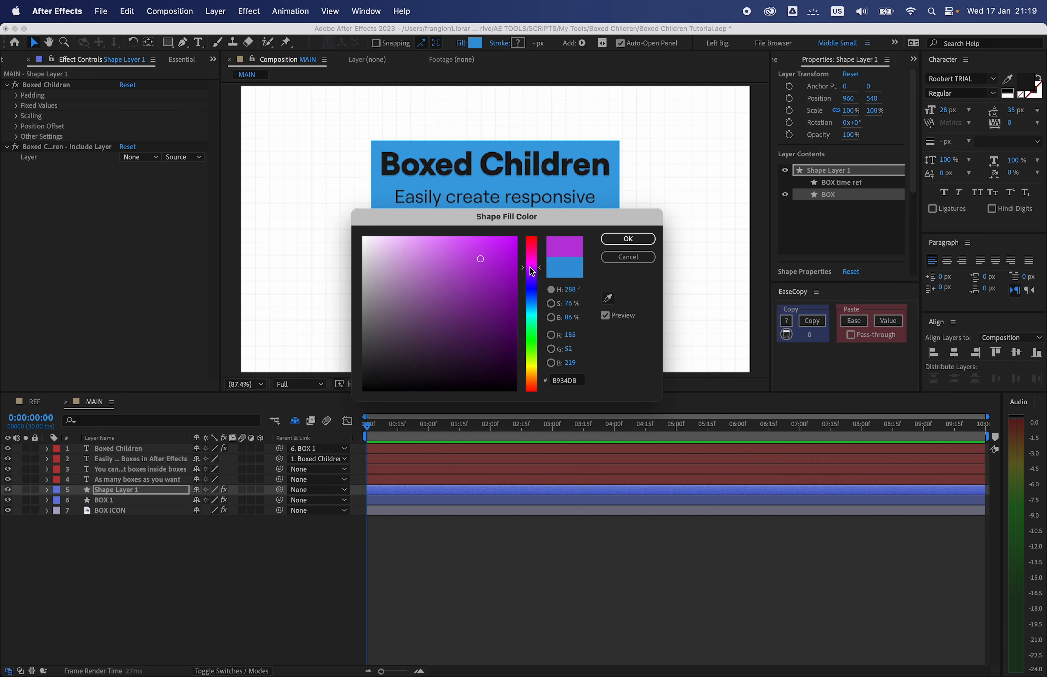
drag(478, 259, 464, 260)
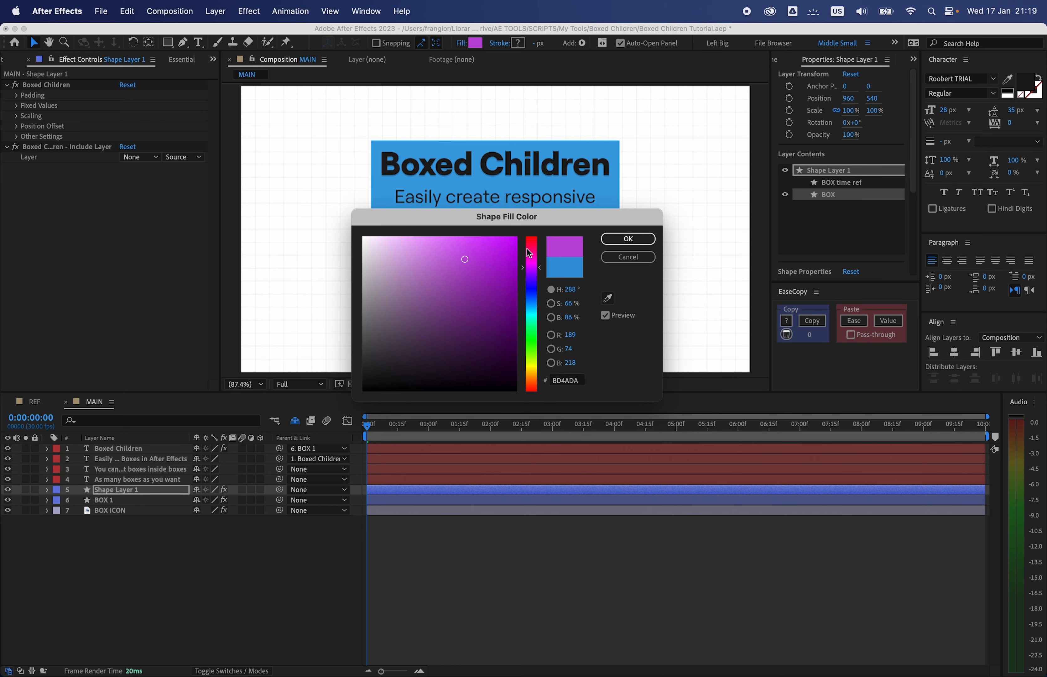
click(627, 239)
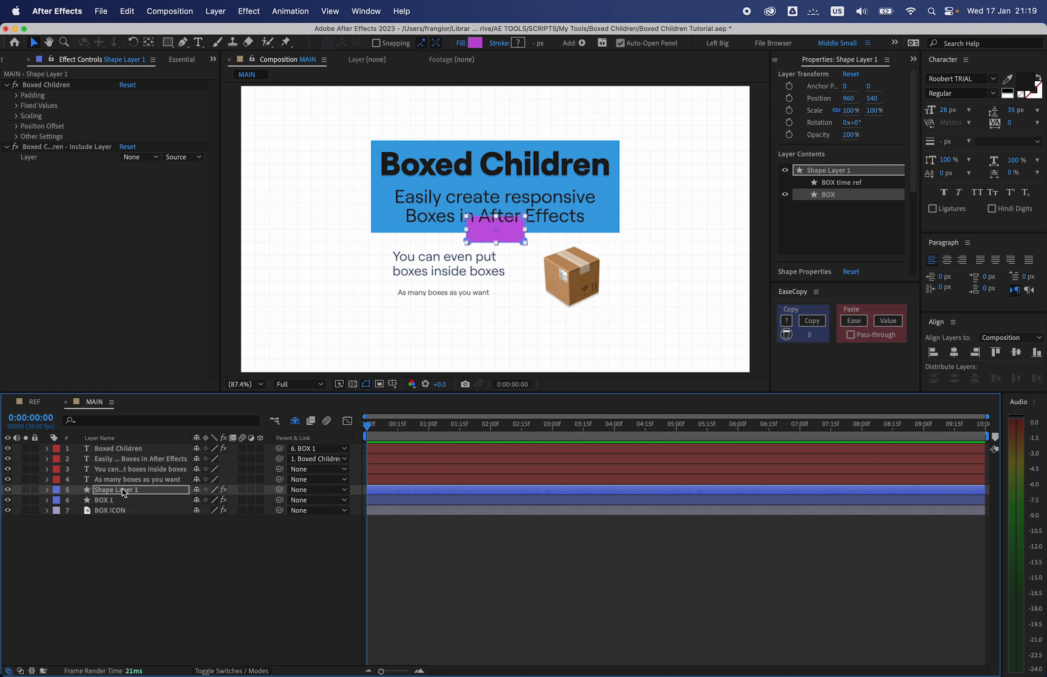
- Rename the new purple shape layer as BOX 2
click(423, 295)
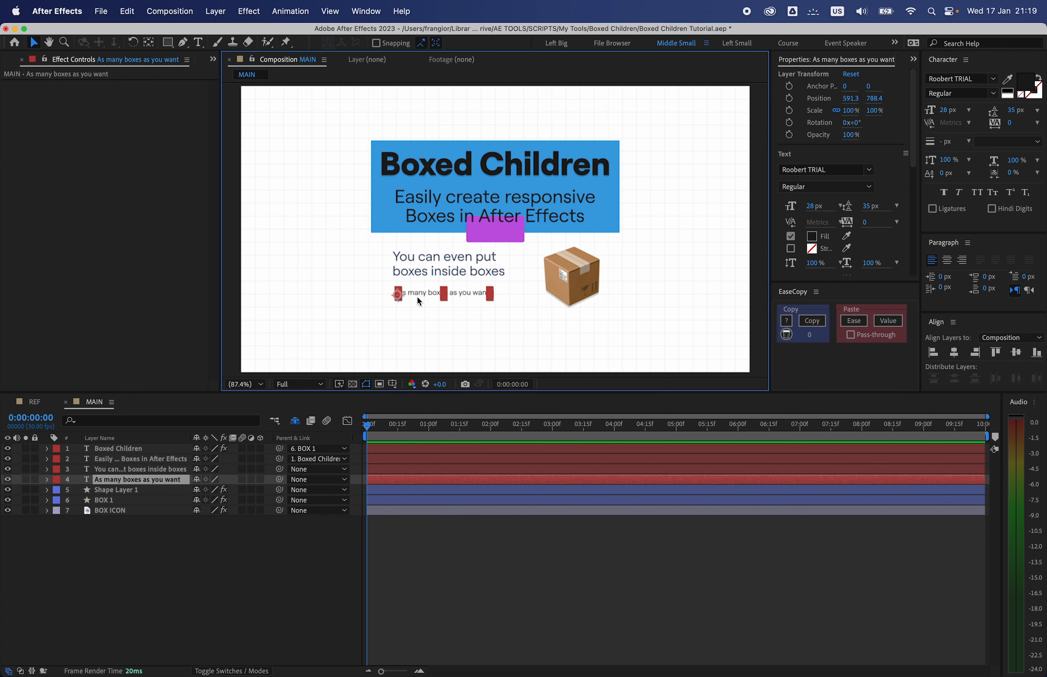
click(126, 488)
key(Return)
text(BOX)
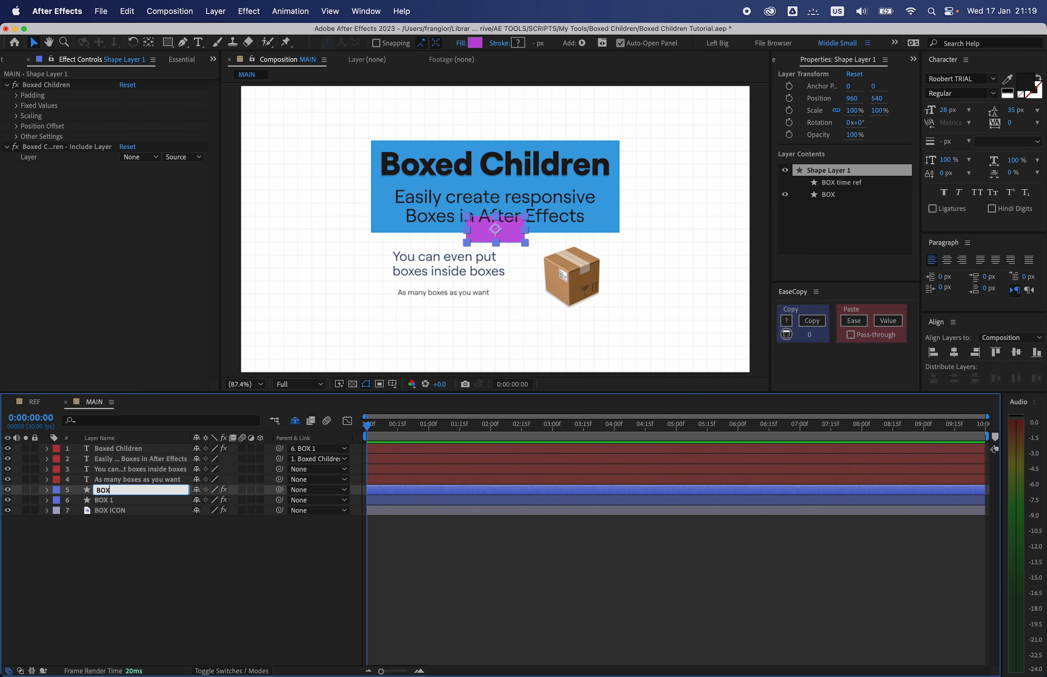
text( 2)
key(Return)
- Parent the "As many boxes as you want" text layer to BOX 2 and save the project
click(147, 481)
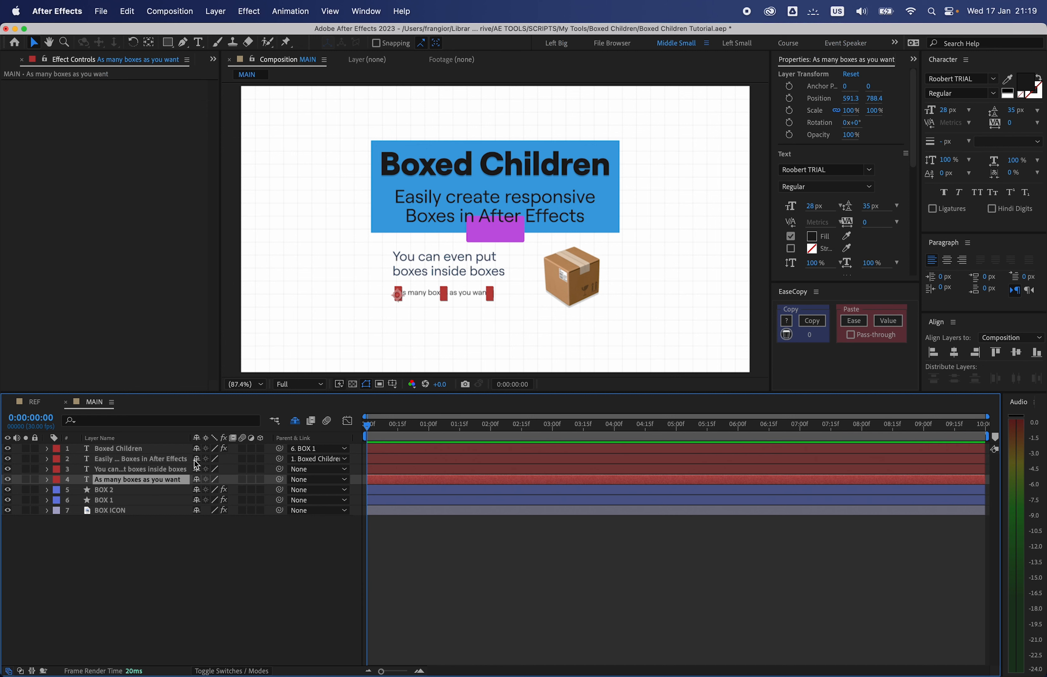
drag(279, 479, 130, 487)
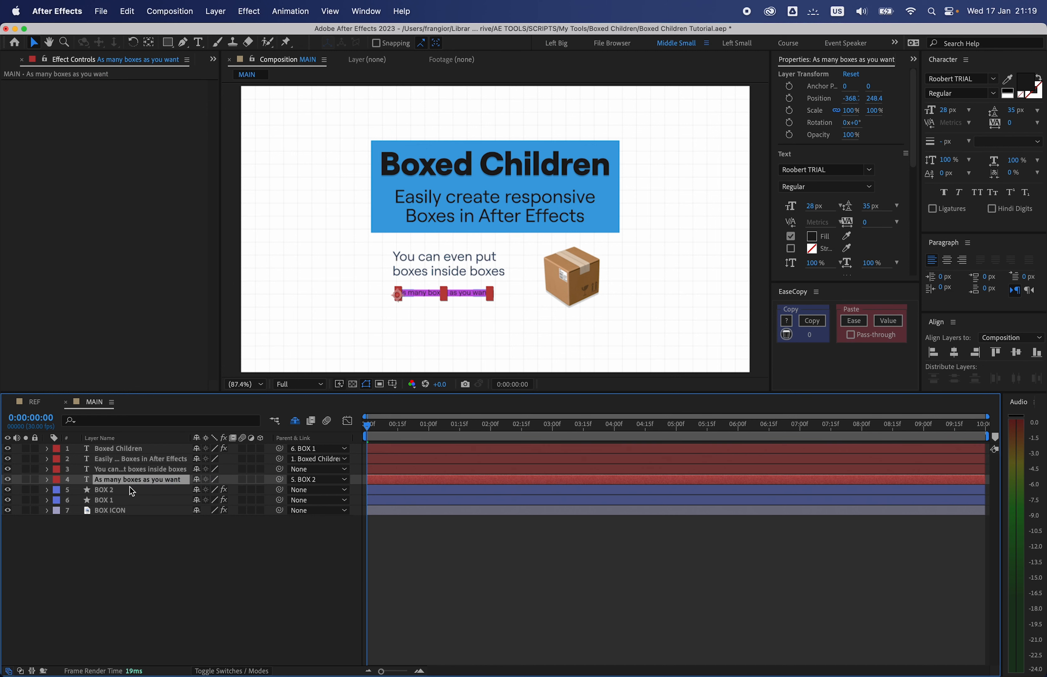
click(173, 551)
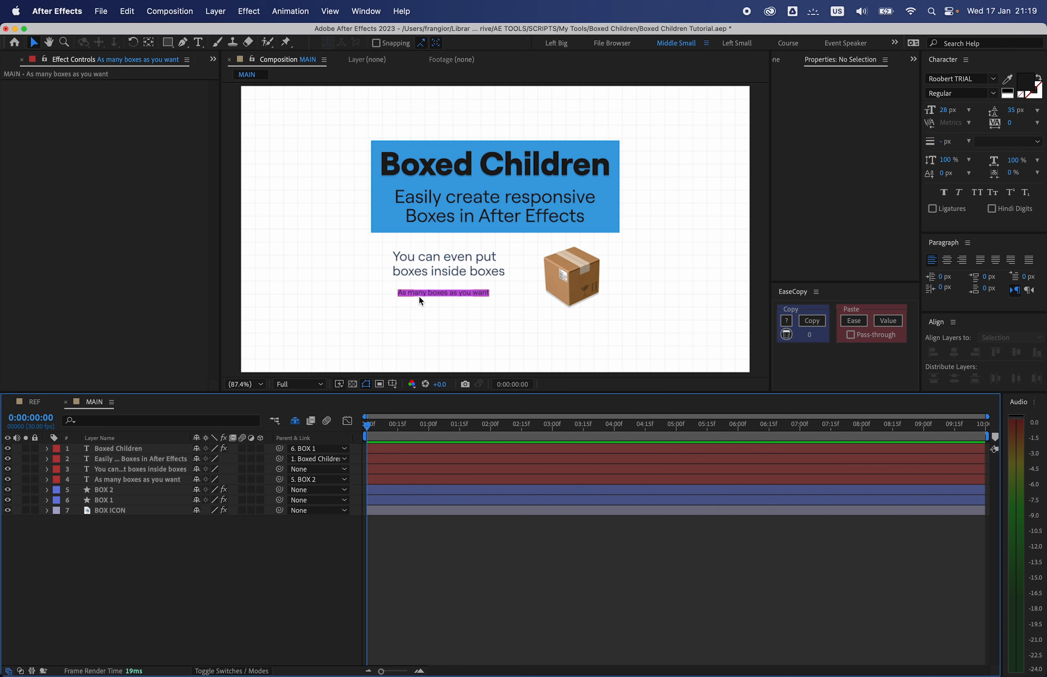
key(super+s)
- Set BOX 2's right, left, top and bottom padding to 40
click(131, 489)
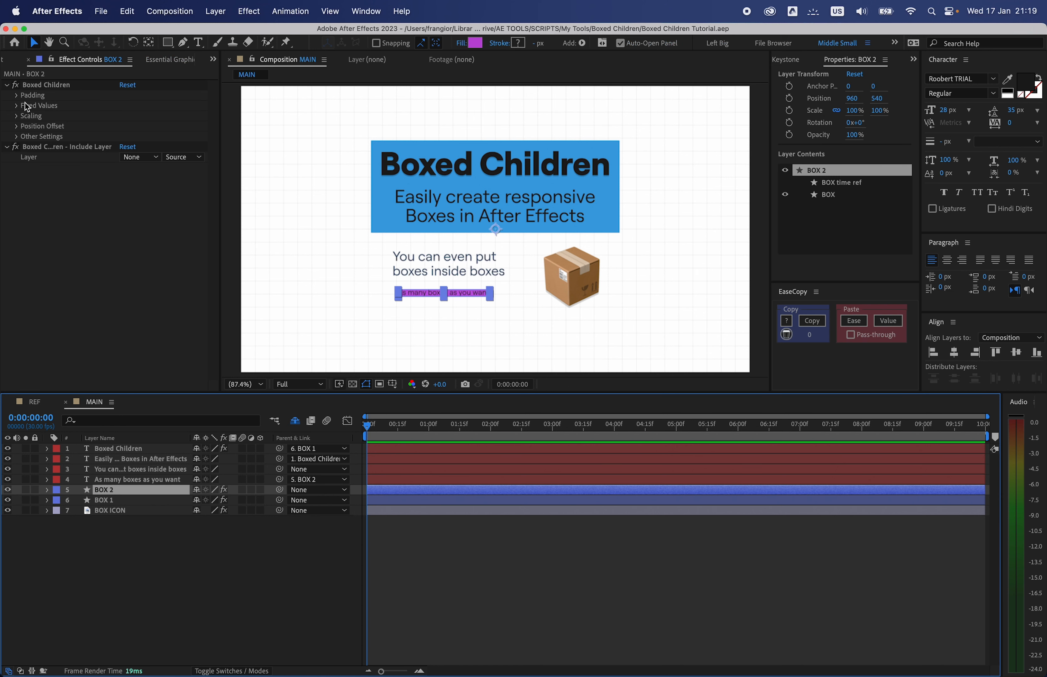
click(17, 95)
click(122, 106)
text(4)
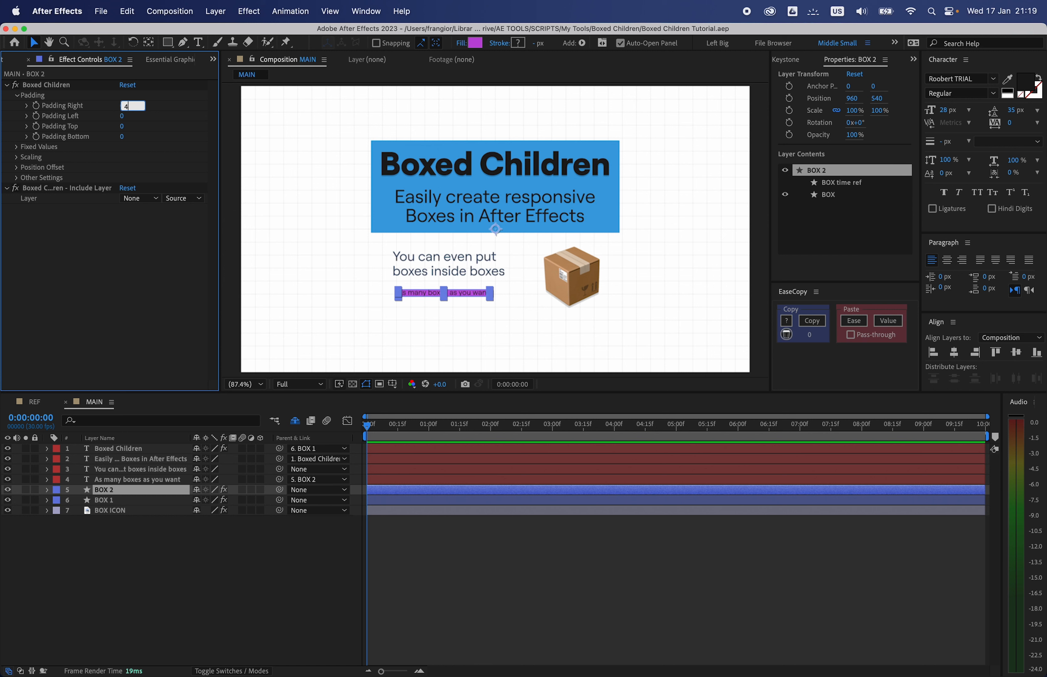
text(0)
key(Tab)
text(40)
key(Tab)
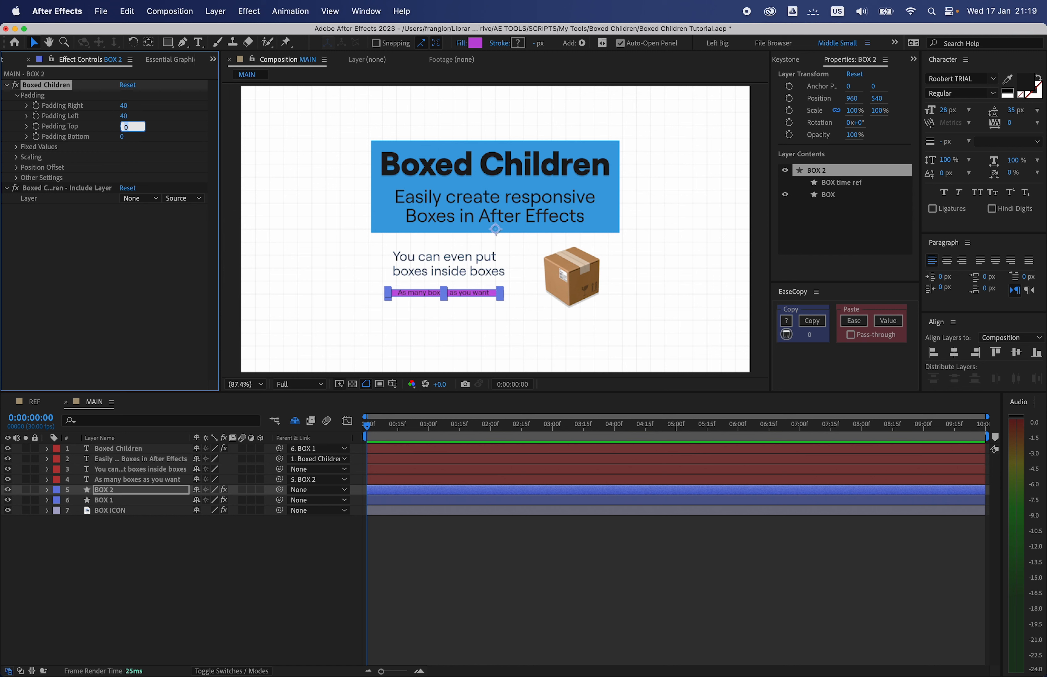
text(40)
key(Tab)
text(40)
key(Return)
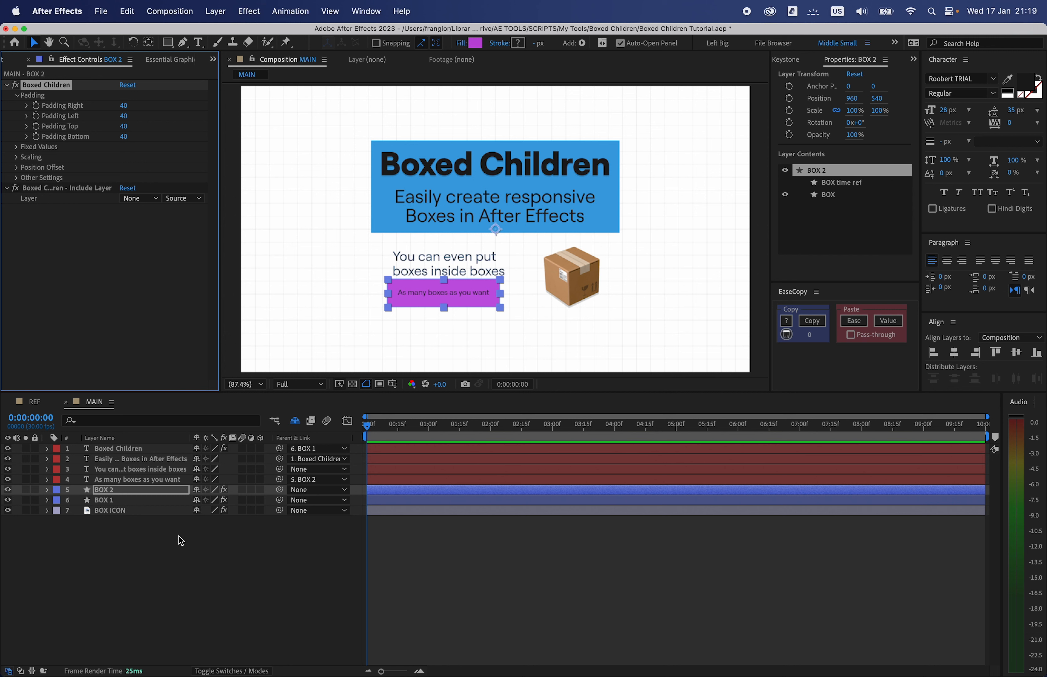
- Set BOX 2's top and bottom padding to 20 and save the project
click(126, 128)
text(20)
key(Tab)
text(20)
key(Return)
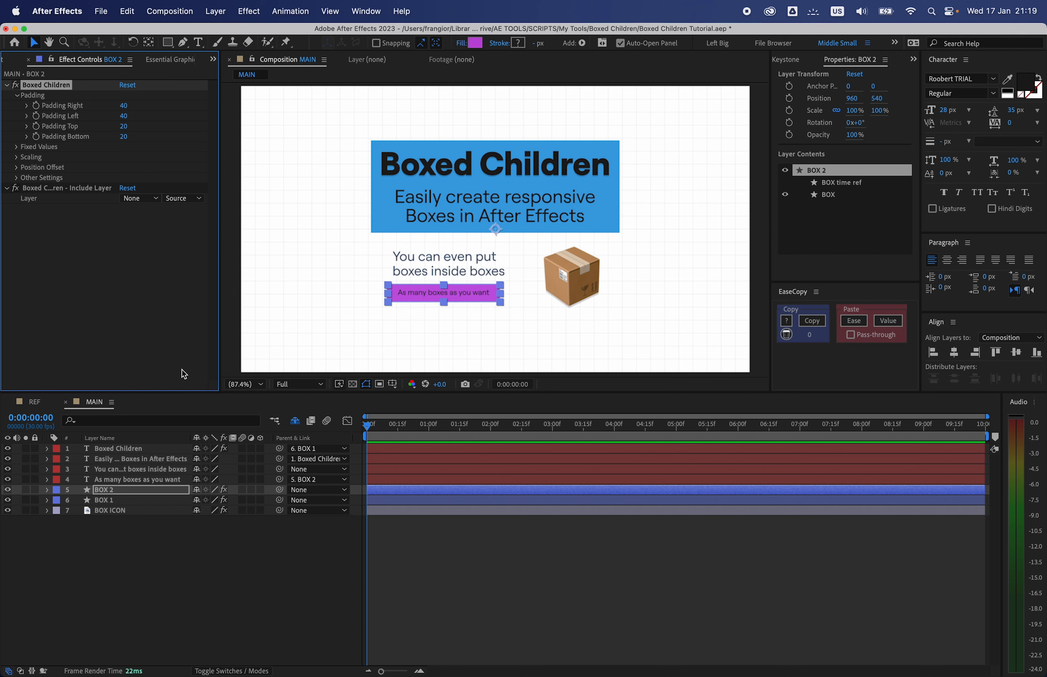
click(187, 566)
key(super+s)
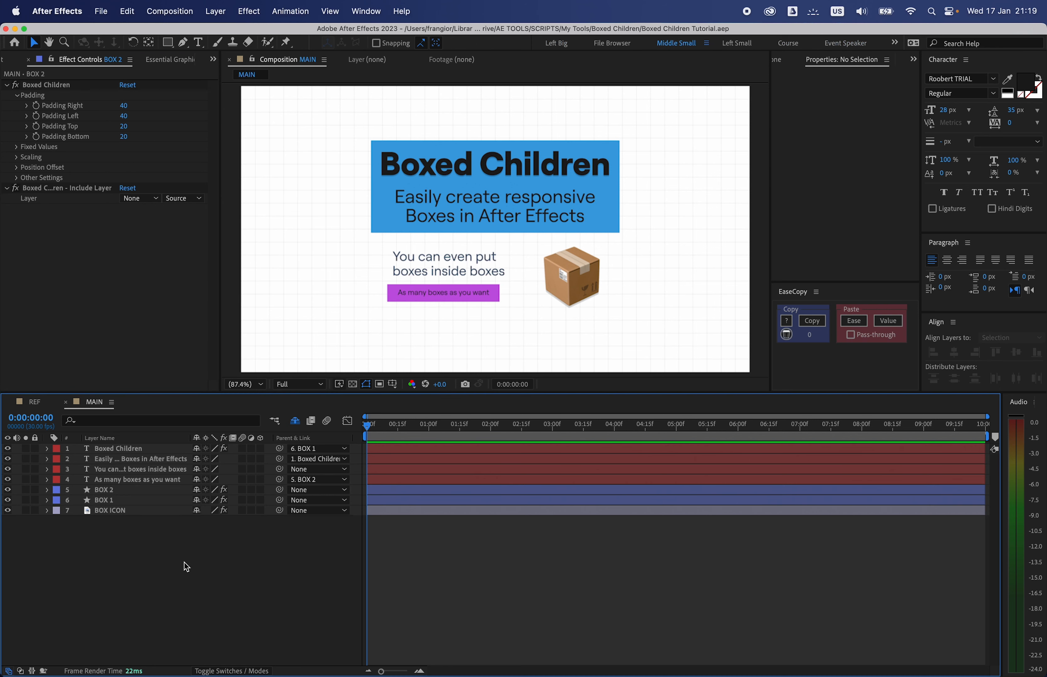
- Set BOX 2's roundness to 16 and save the project
click(16, 178)
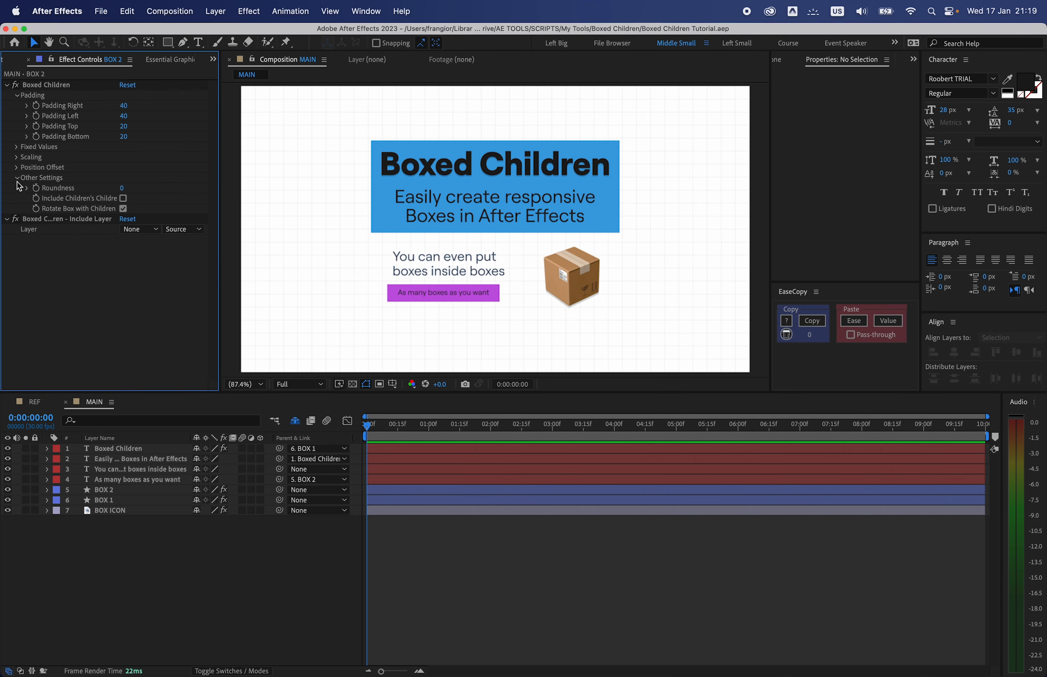
click(124, 188)
text(16)
key(Return)
click(240, 594)
key(super+s)
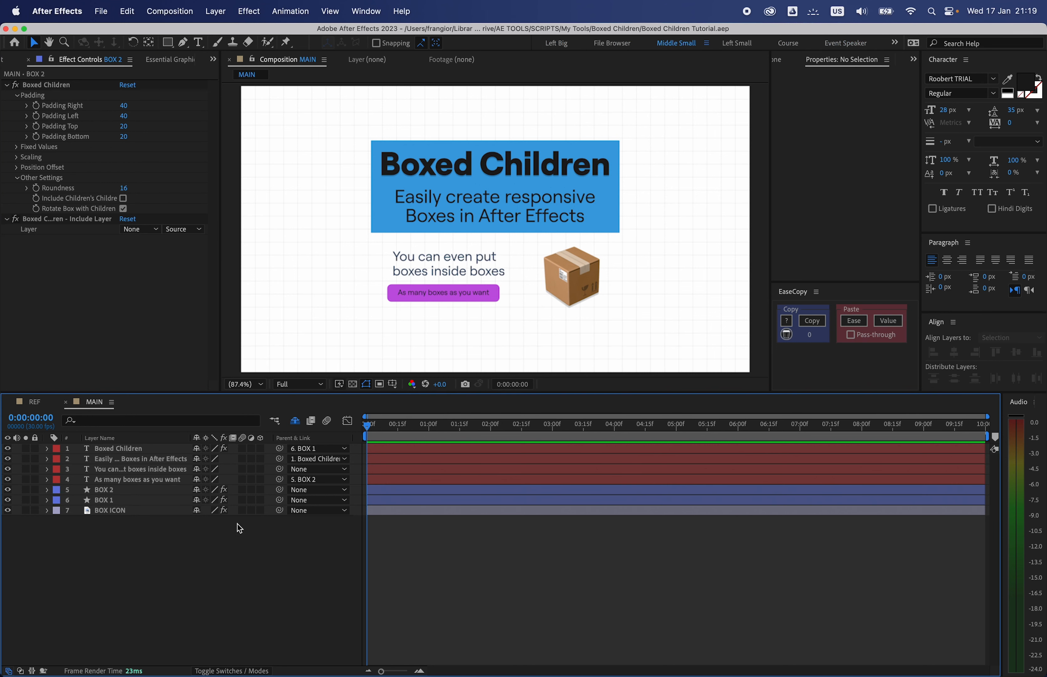
click(18, 96)
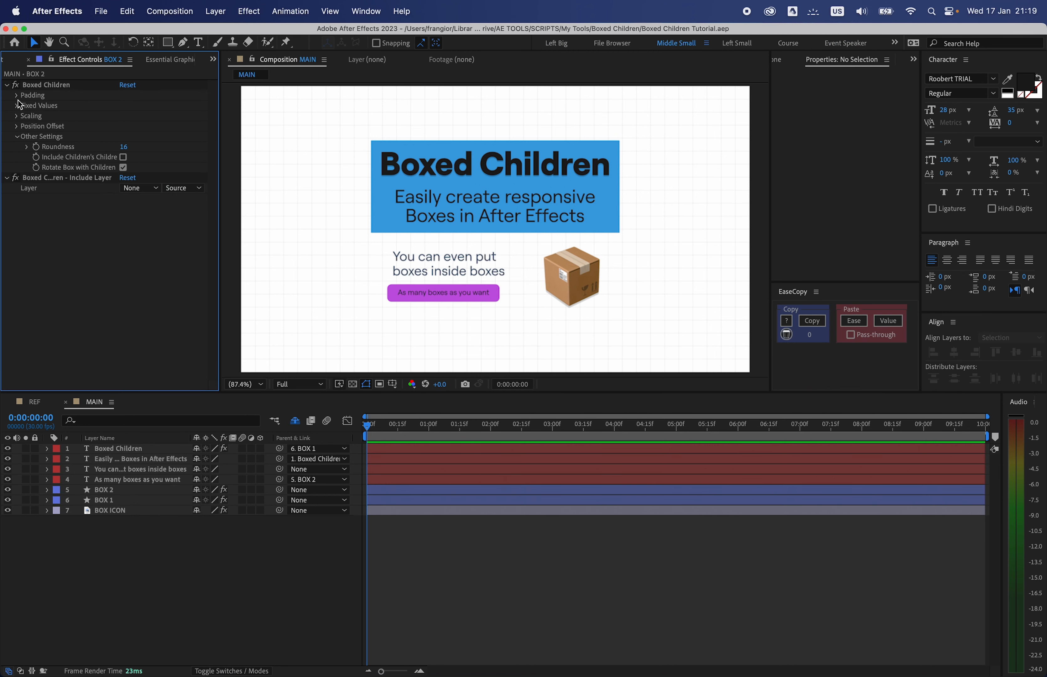
click(16, 137)
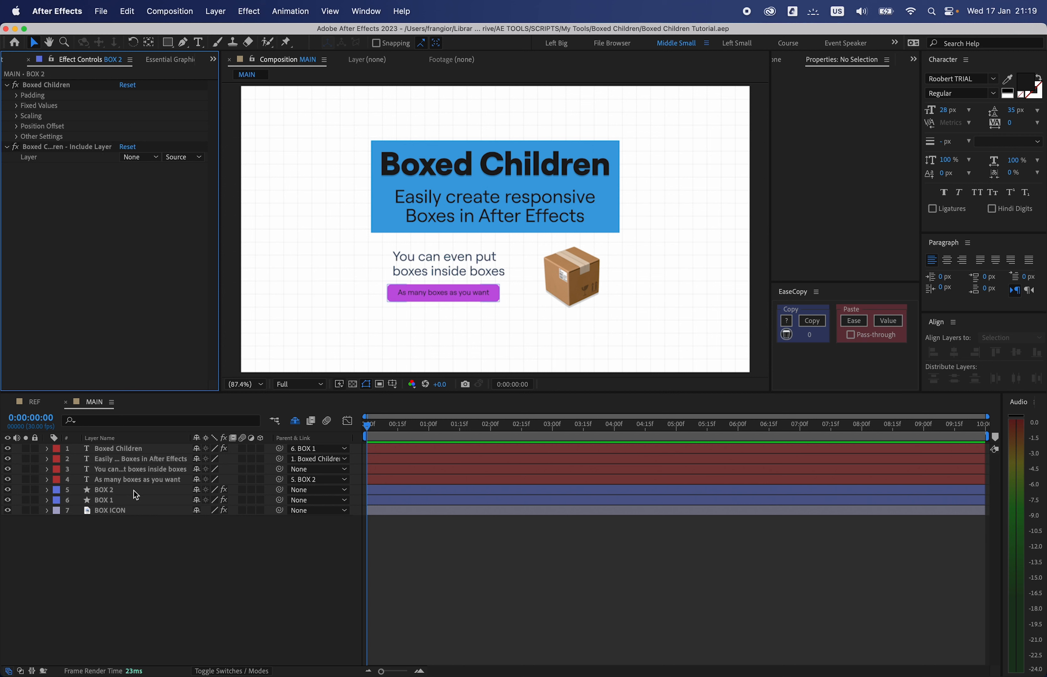
- Move BOX 1's anchor point to the centre of the blue box
click(126, 499)
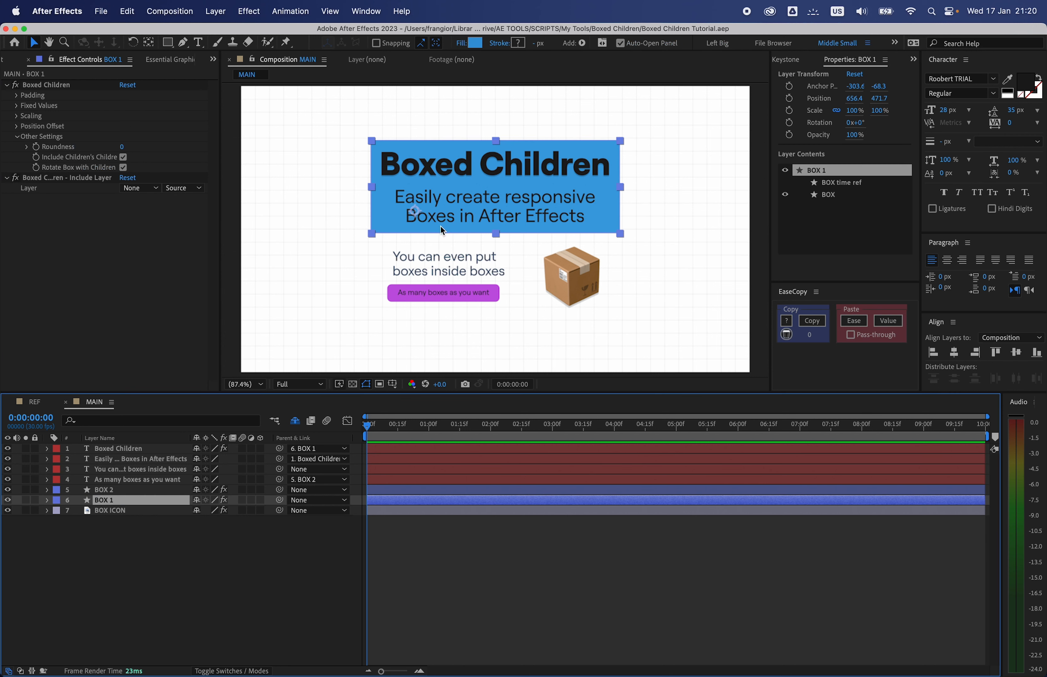
key(y)
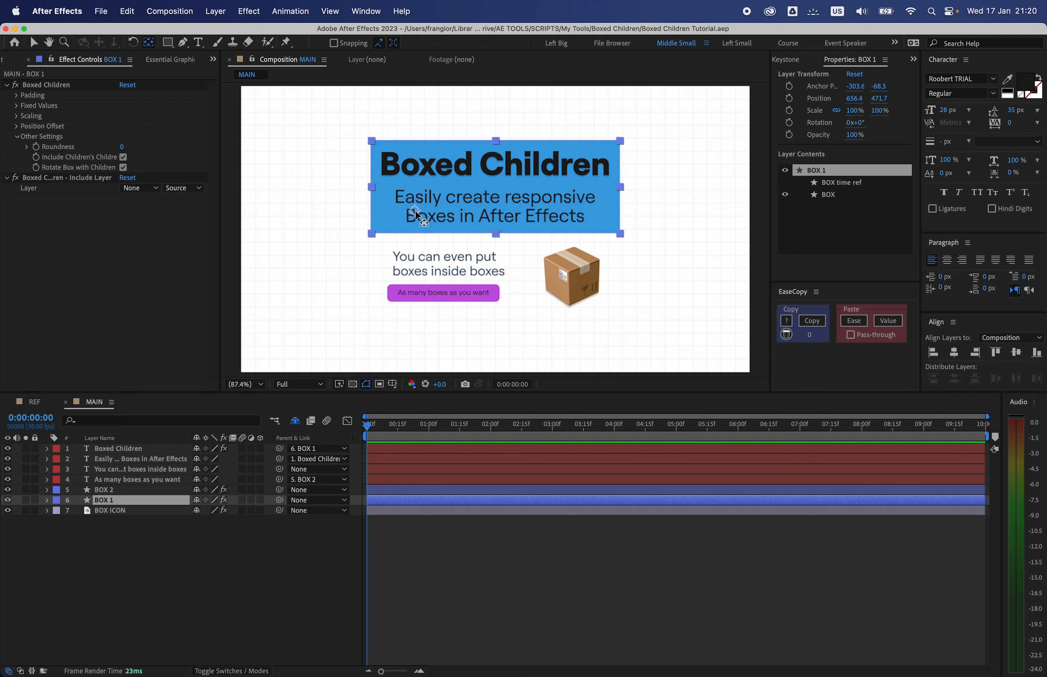
drag(415, 210, 493, 185)
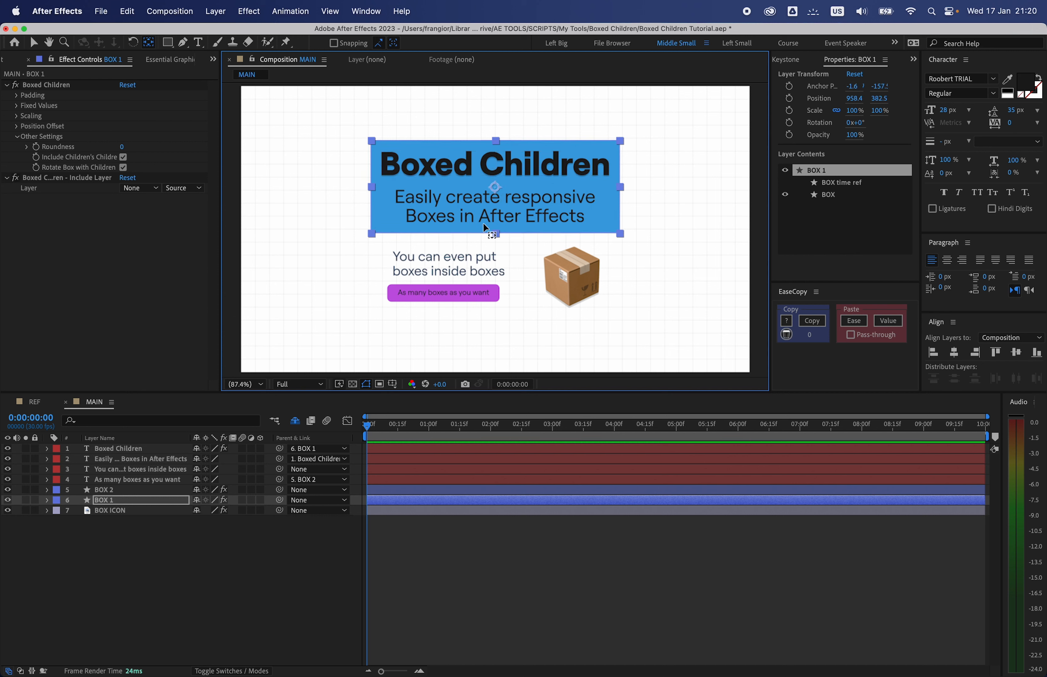
key(v)
- Try rotating BOX 1 around its anchor point, return its rotation to 0° and save the project
key(r)
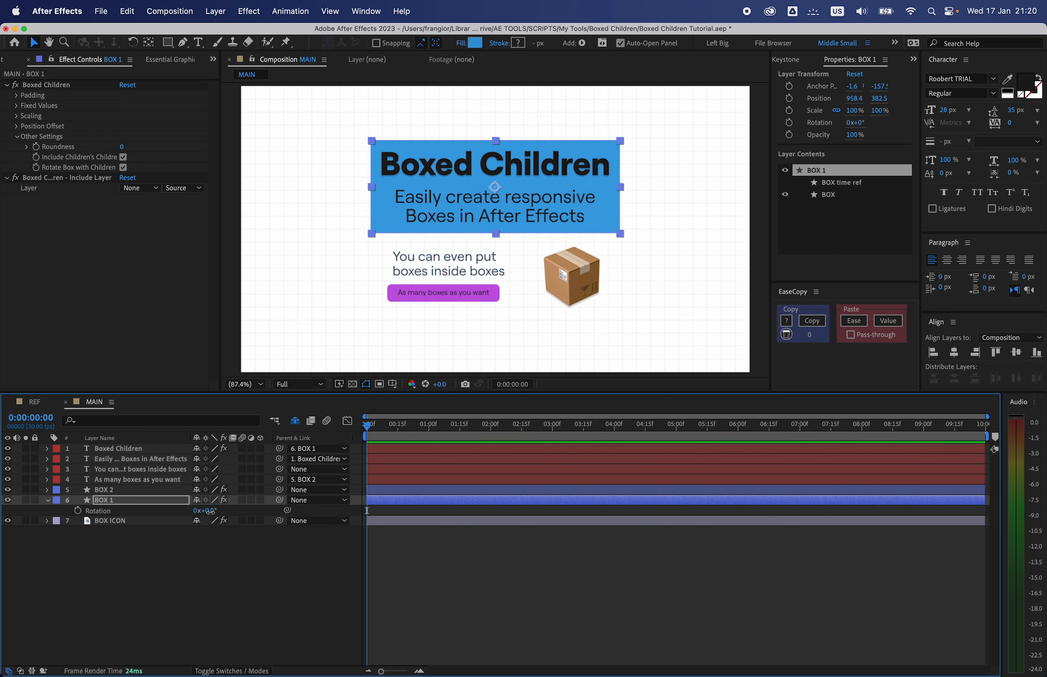
mouse_move(211, 510)
mouse_down()
mouse_move(238, 511)
mouse_move(209, 511)
mouse_up()
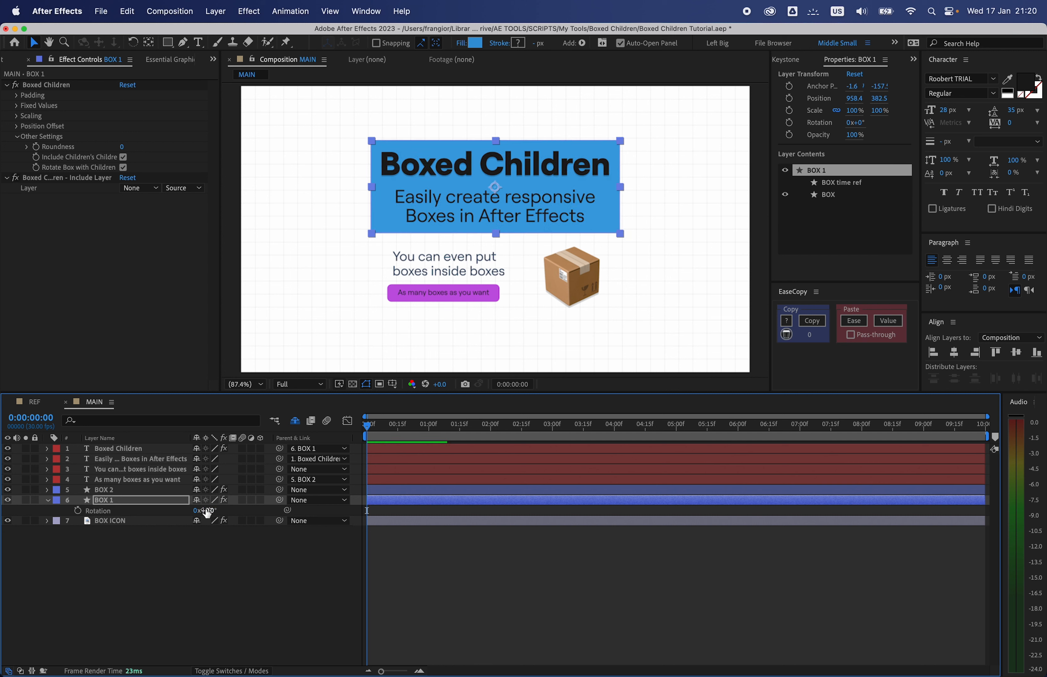
click(48, 501)
click(252, 601)
key(super+s)
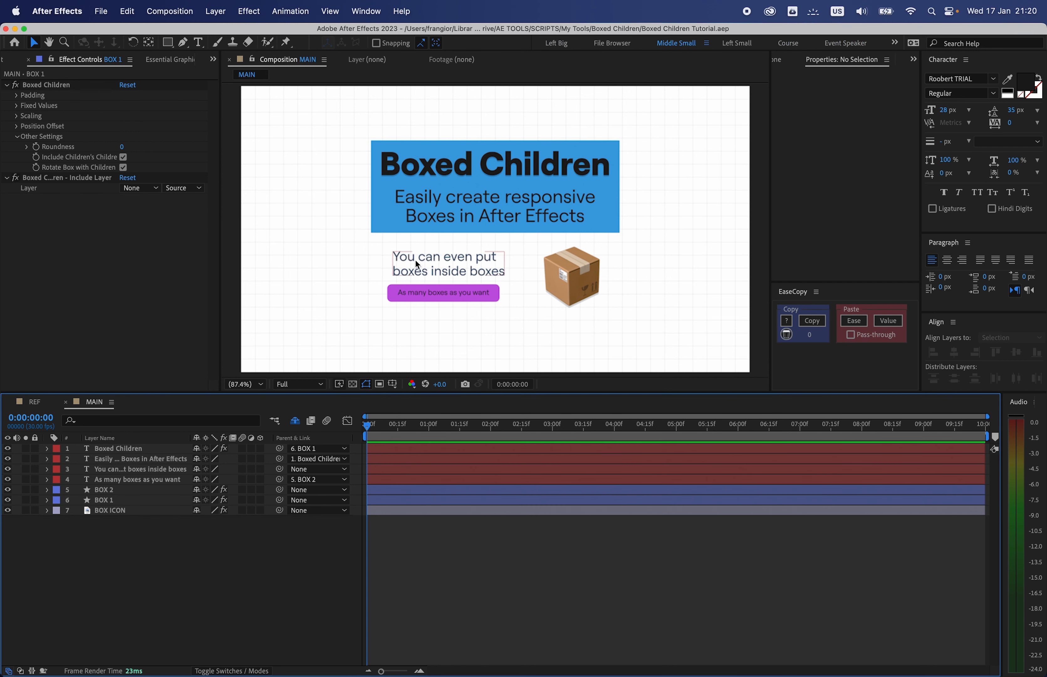
click(438, 266)
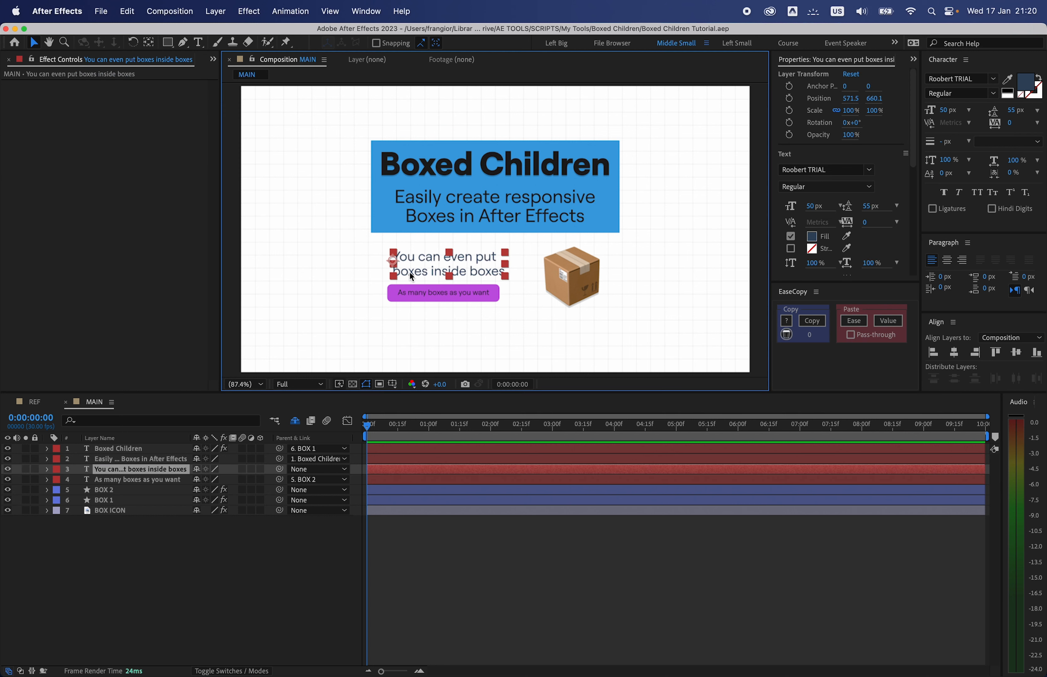
click(391, 290)
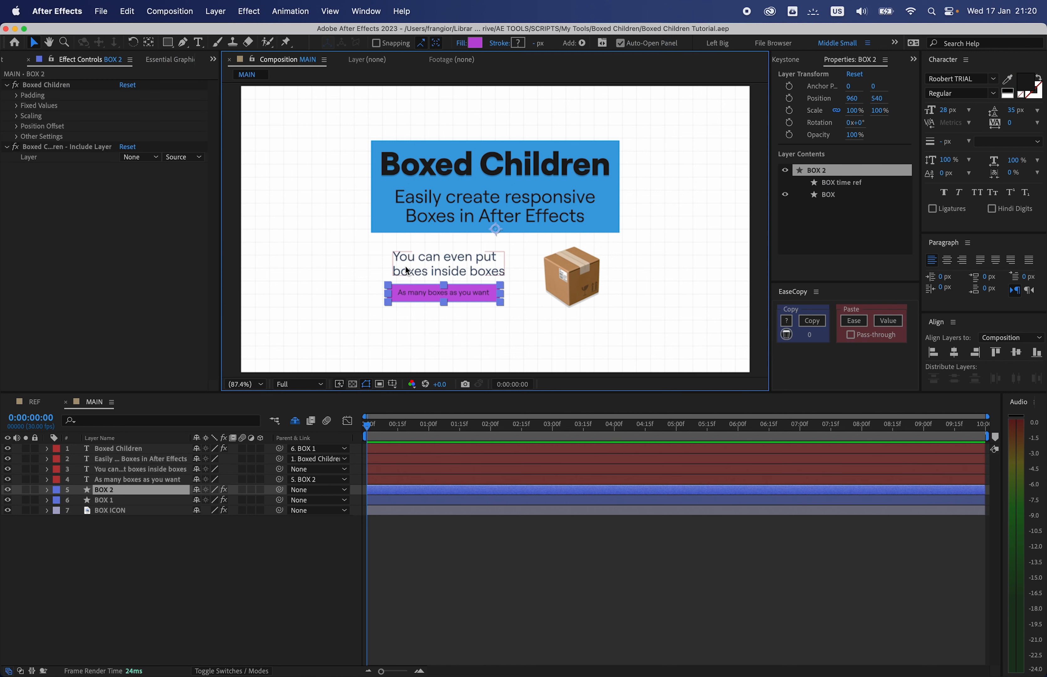
click(212, 532)
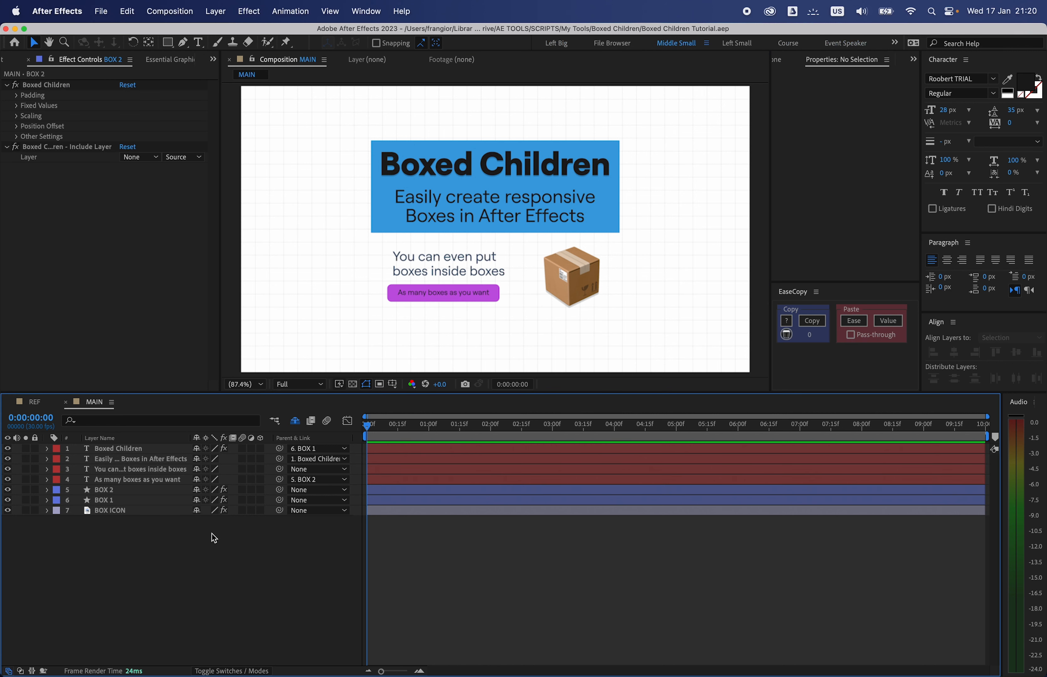
- Duplicate the purple BOX 2 layer and change the duplicate's shape fill color to orange
click(135, 493)
key(super+d)
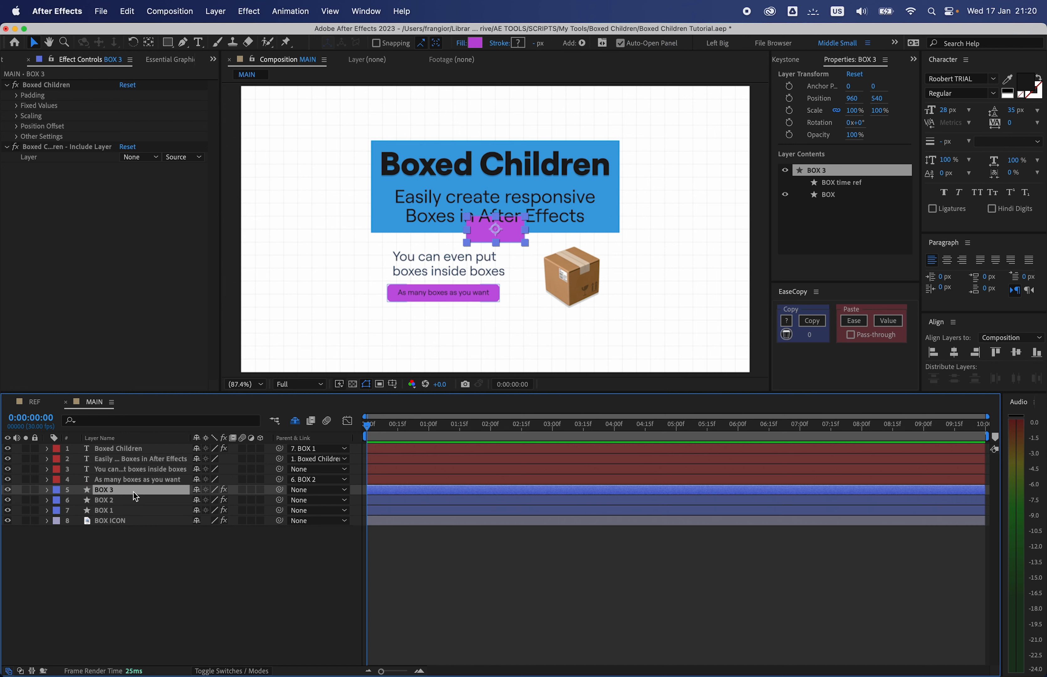
click(474, 44)
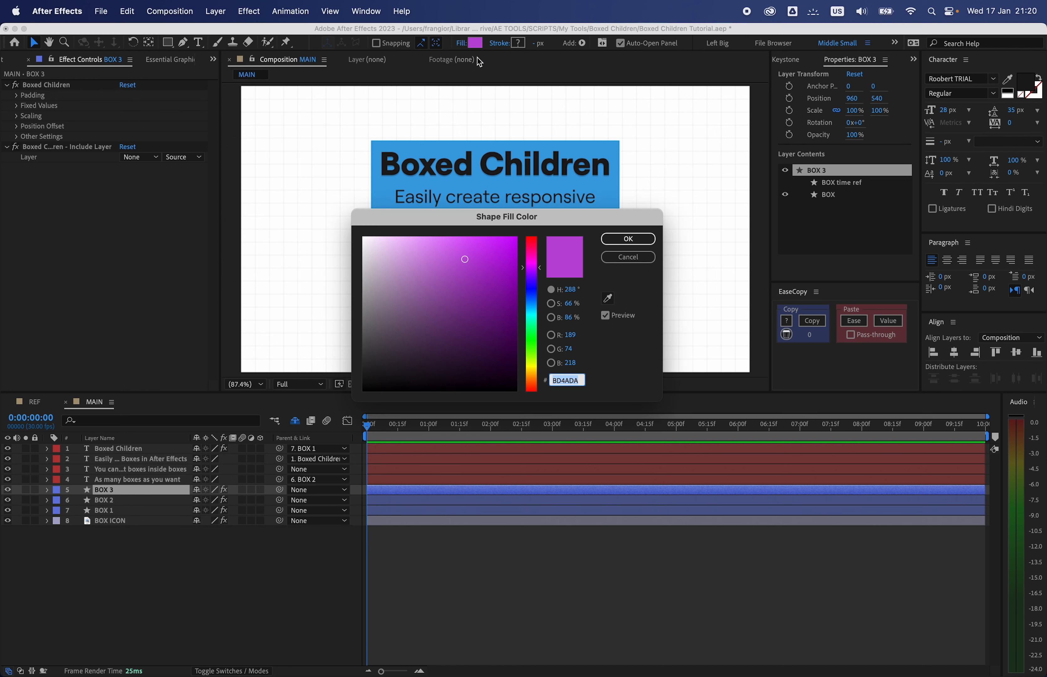
click(532, 371)
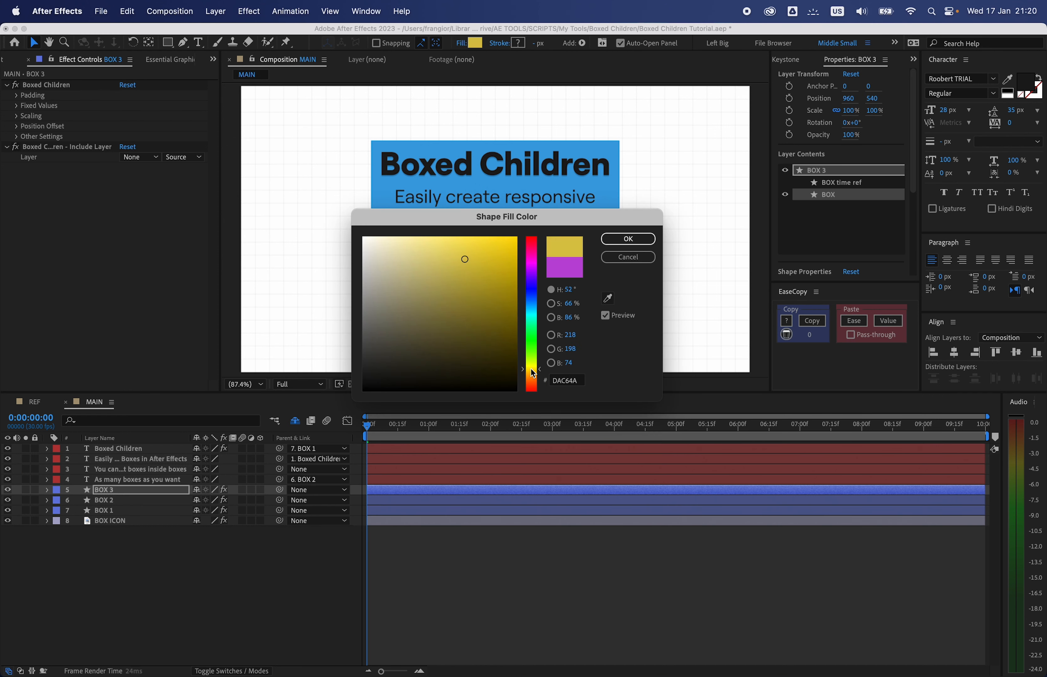
click(534, 377)
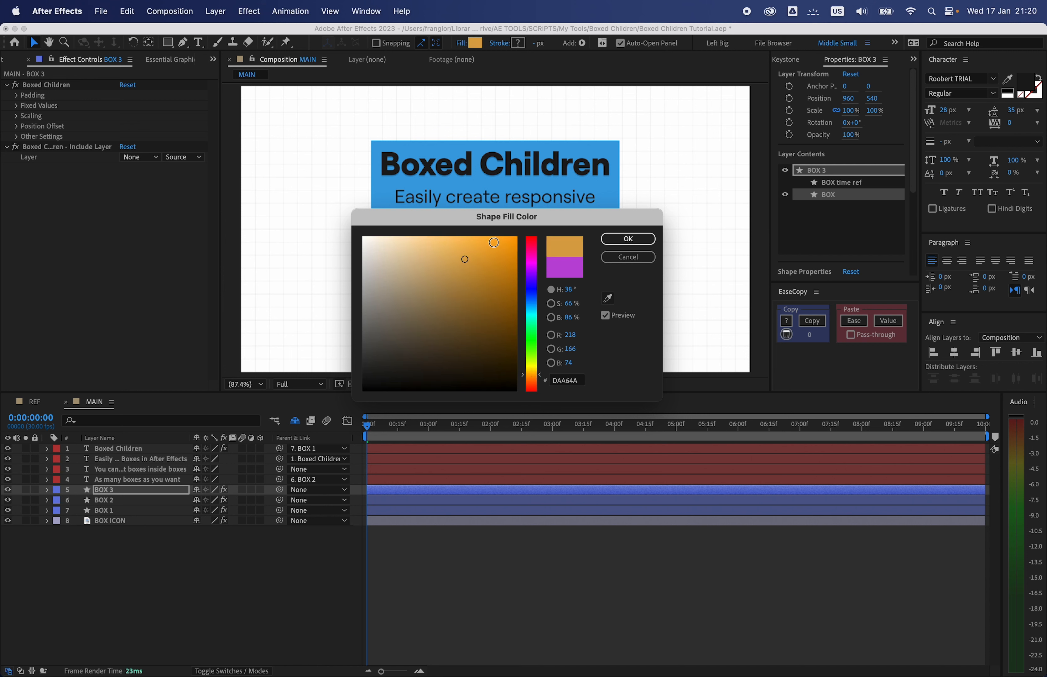
drag(489, 256, 499, 252)
click(622, 243)
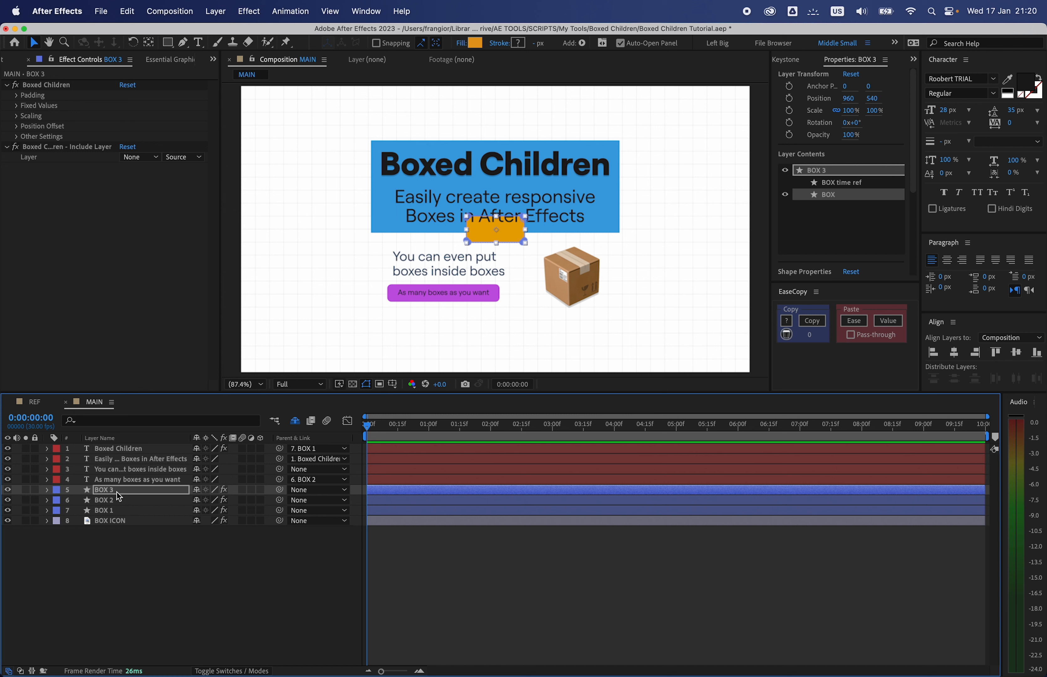
- Place the orange BOX 3 layer below BOX 2 and parent the "You can even put boxes inside boxes" text and BOX 2 to it
drag(117, 491, 110, 502)
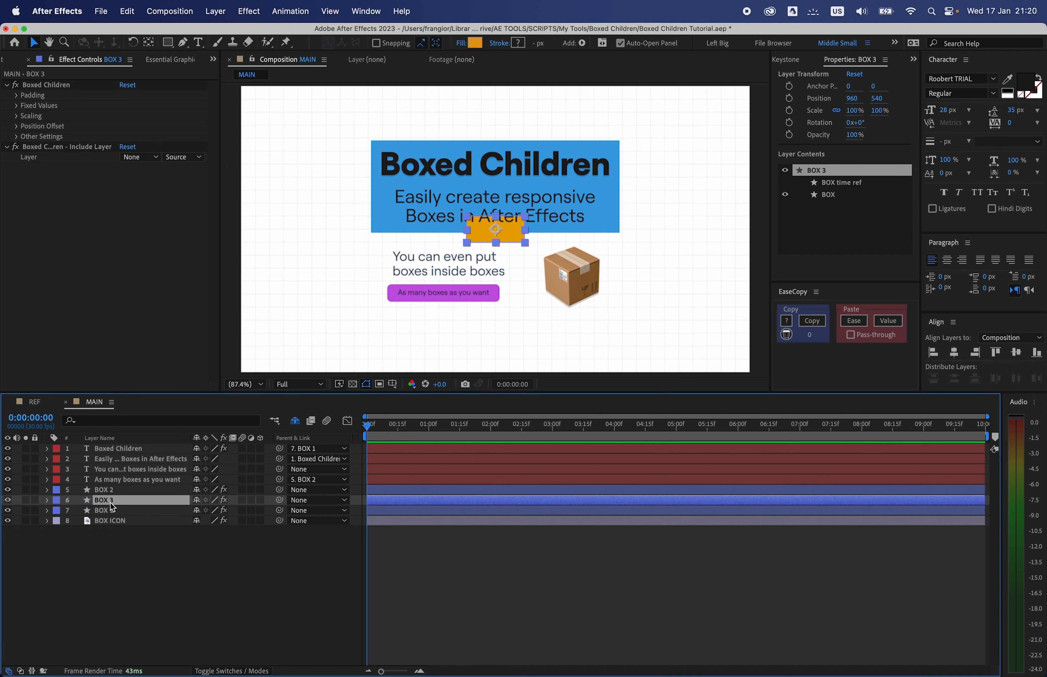
click(397, 264)
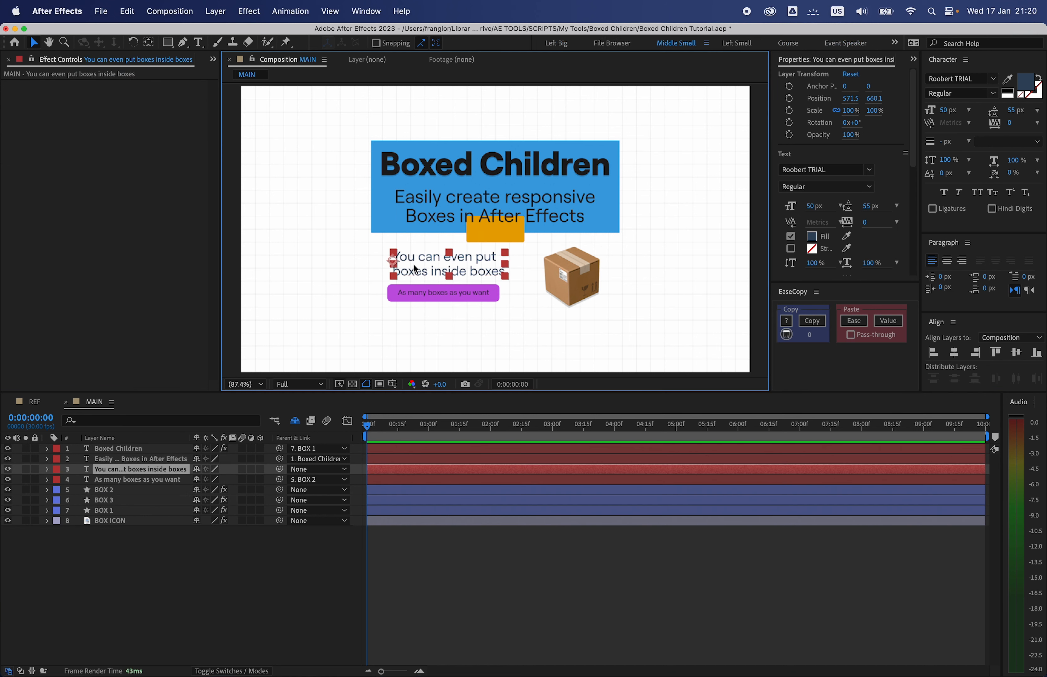
shift+click(392, 292)
drag(281, 495, 172, 501)
click(175, 592)
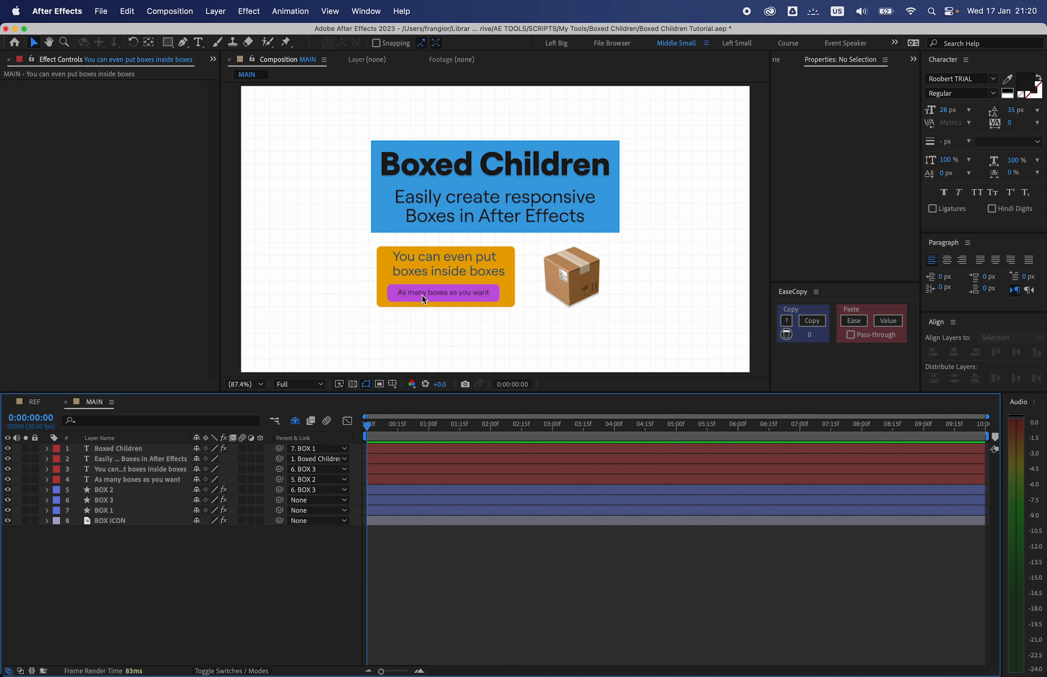
- Try moving the "As many boxes as you want" text to test how the nested boxes adapt, and undo the move
drag(424, 298, 390, 323)
key(super+z)
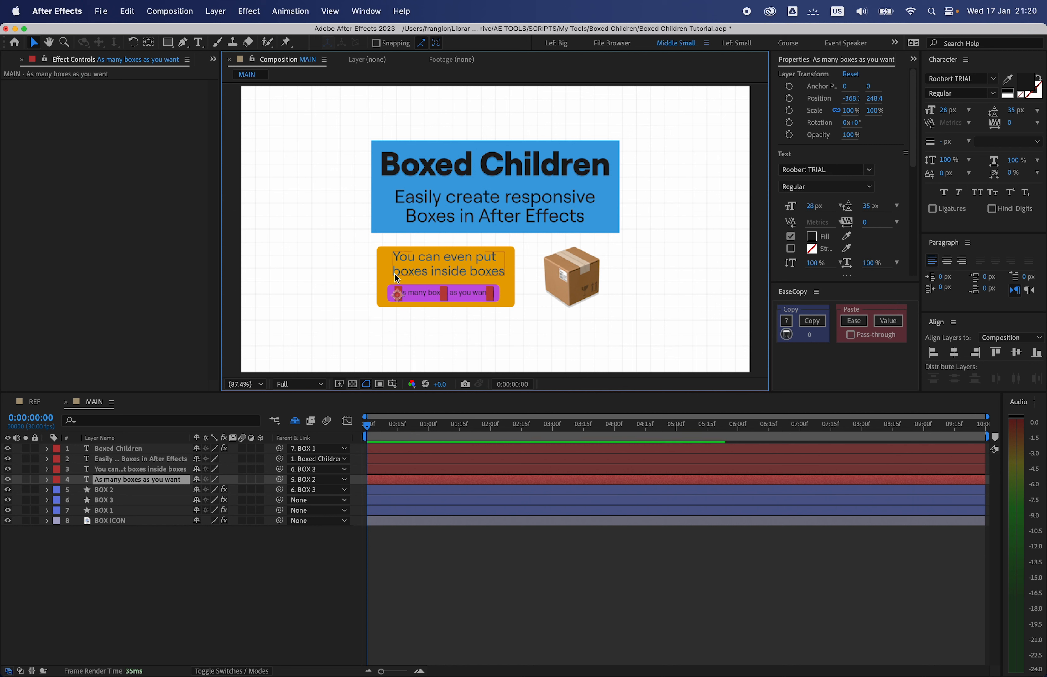
click(410, 264)
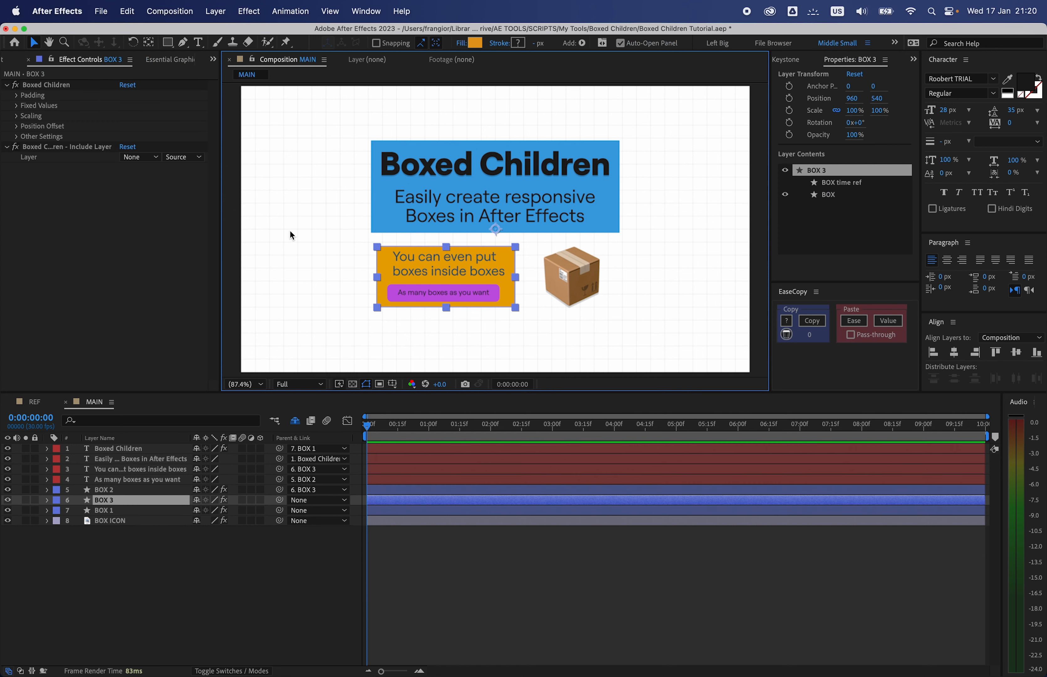
- Set the orange BOX 3's top and bottom padding to 40
click(18, 96)
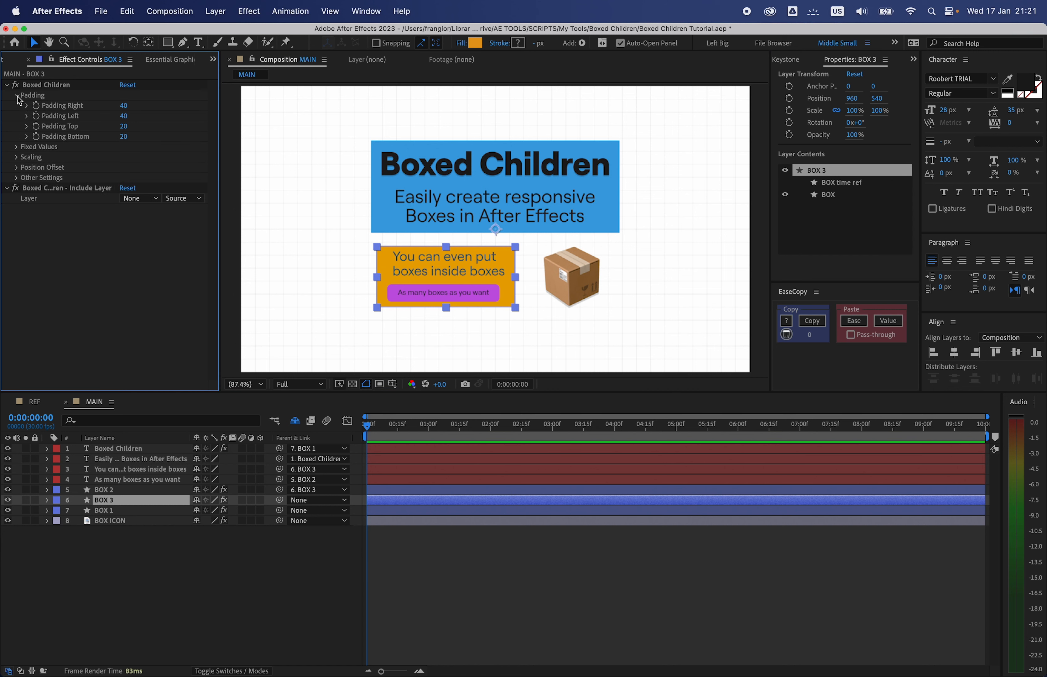
click(124, 126)
text(4)
key(Tab)
text(40)
click(143, 294)
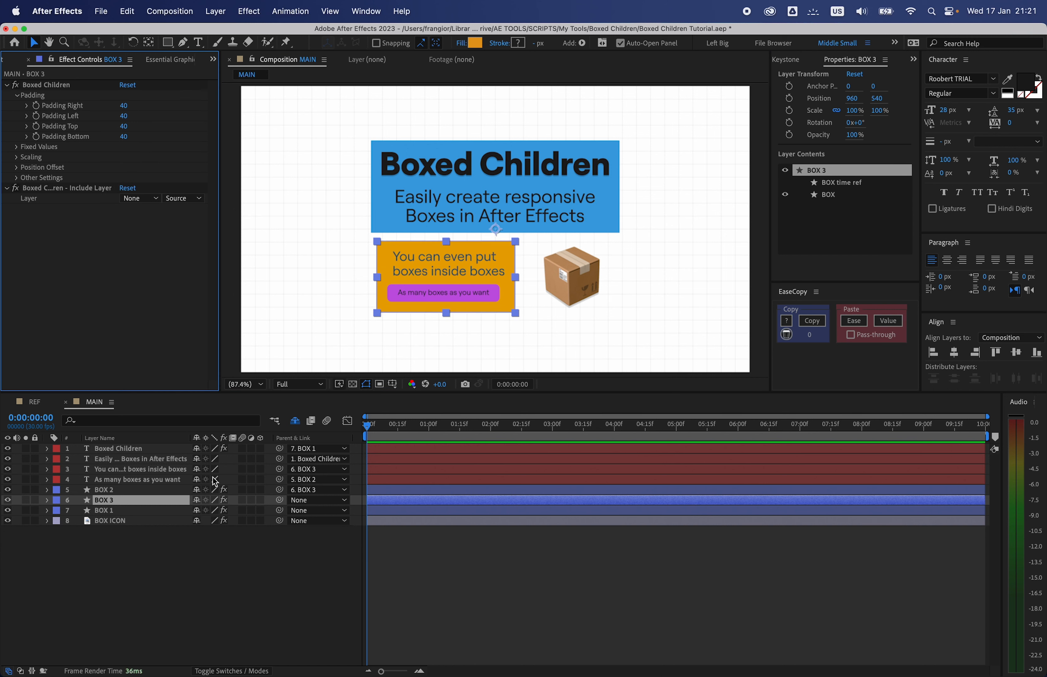
click(207, 576)
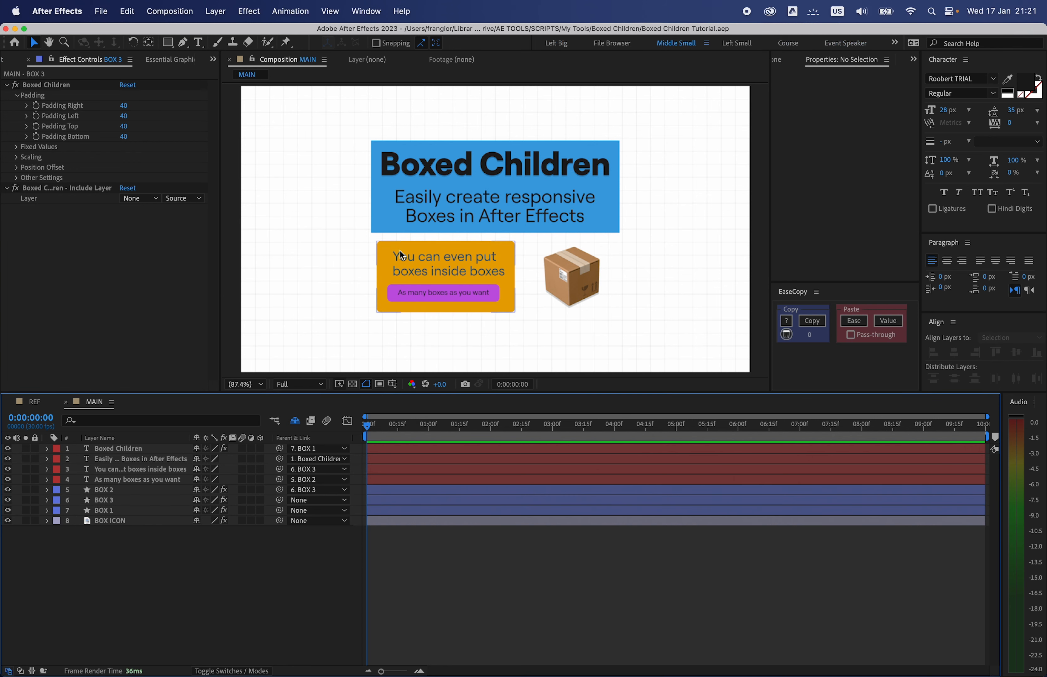
- Duplicate the orange BOX 3 layer to start another box
click(557, 283)
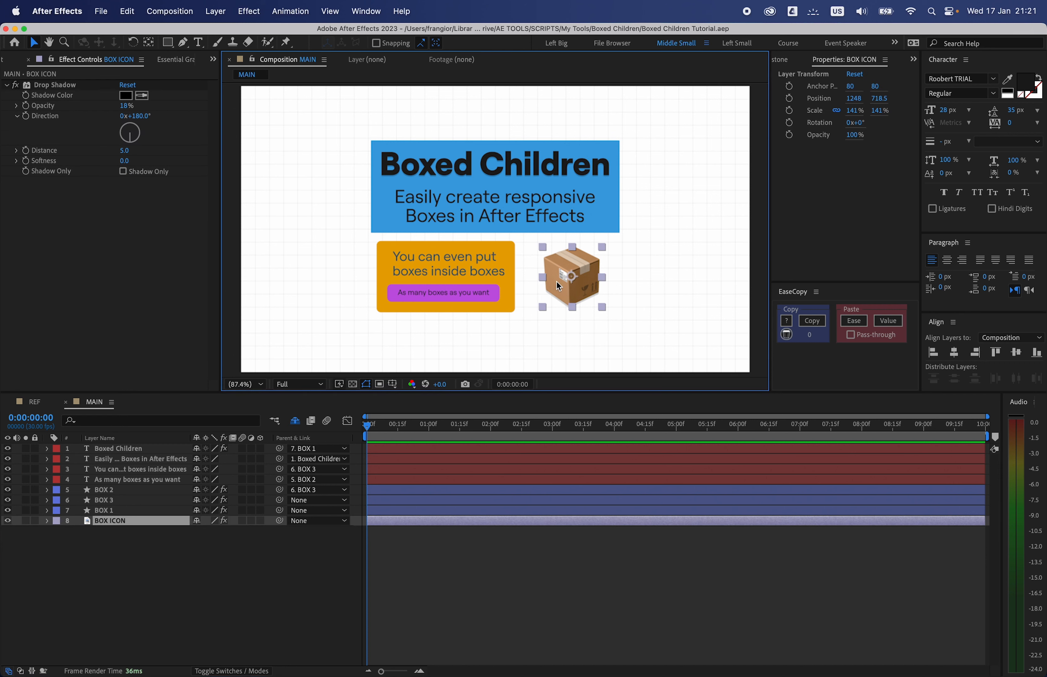
click(178, 523)
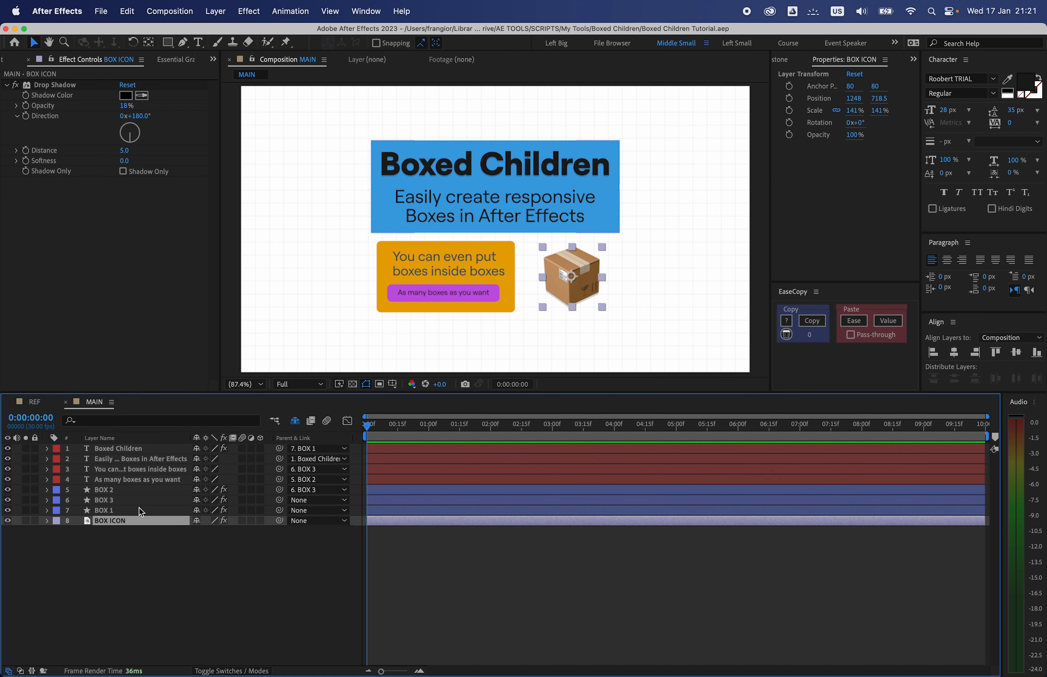
click(122, 501)
key(ctrl+d)
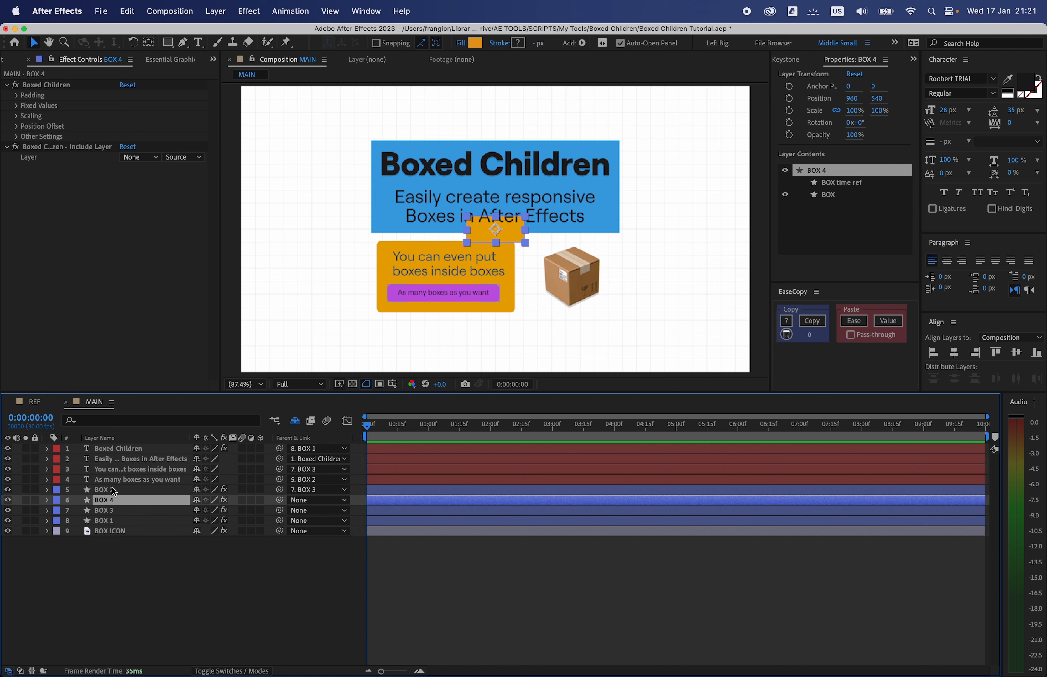
- Place the BOX ICON layer above BOX 2, parent it to BOX 4, and save the project
drag(110, 506, 109, 495)
drag(174, 489, 118, 510)
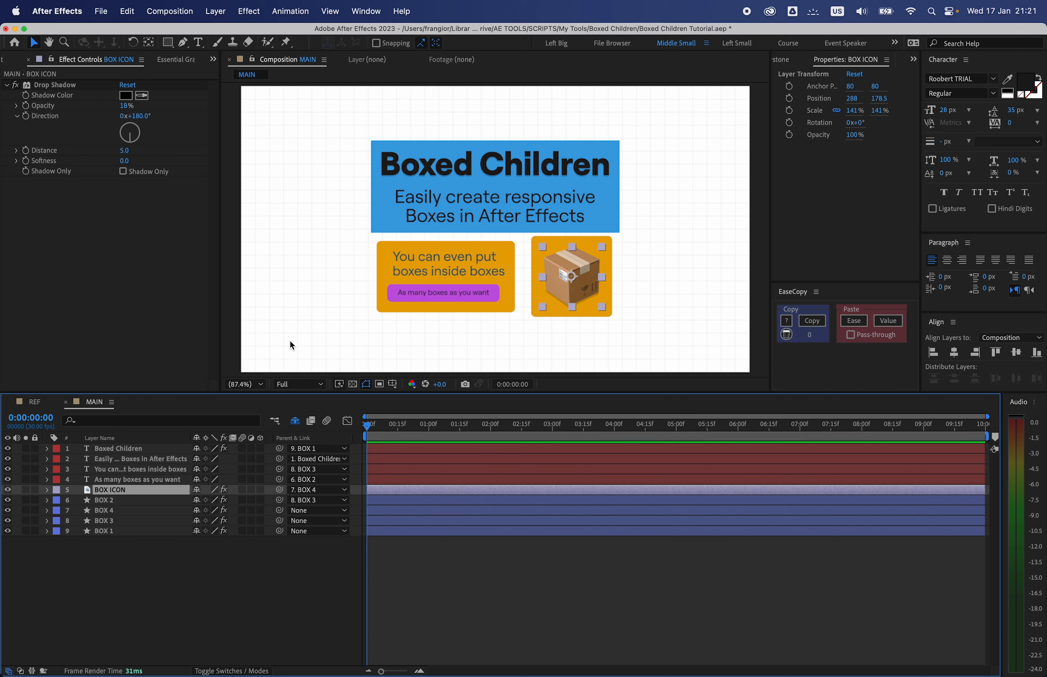
click(295, 580)
key(super+s)
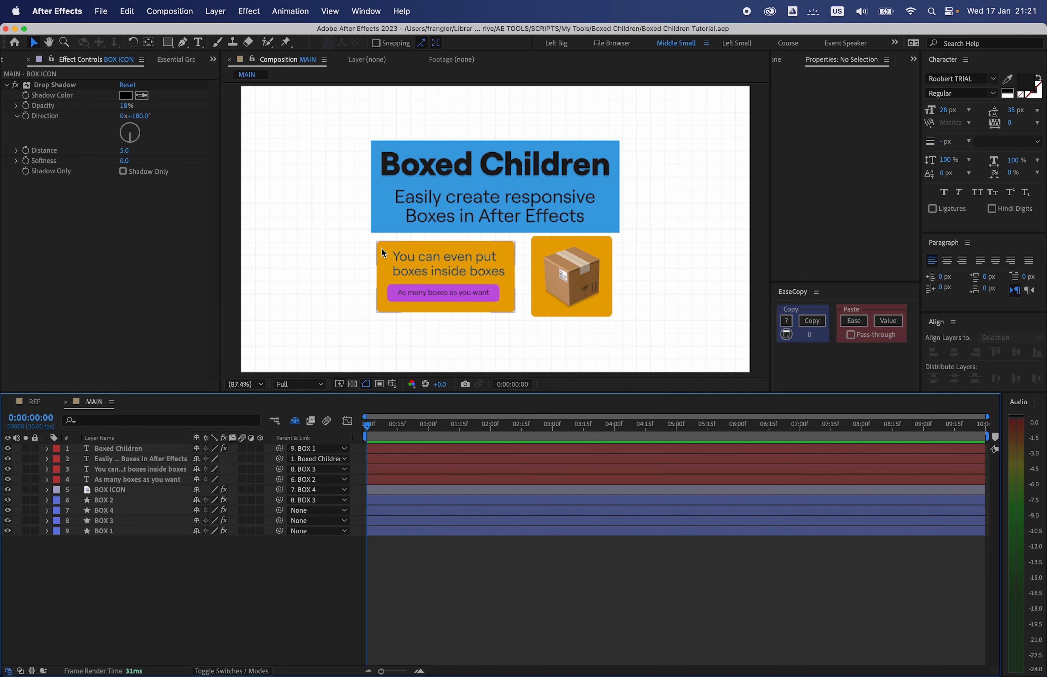
- Parent both orange boxes, BOX 3 and BOX 4, to the blue BOX 1
click(612, 148)
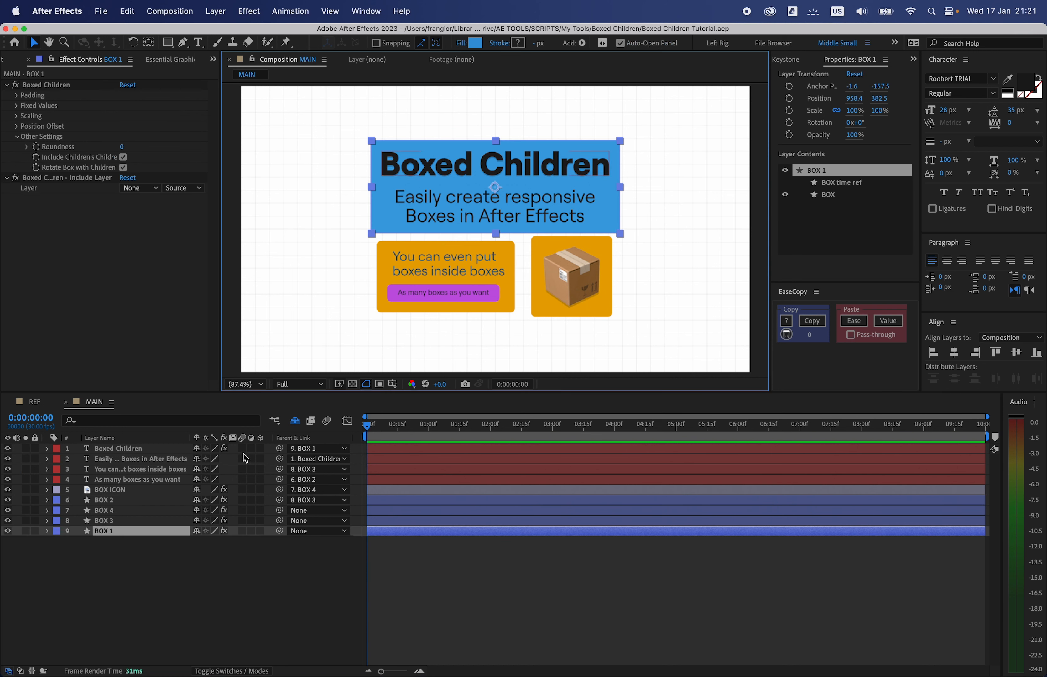
click(228, 570)
click(387, 277)
shift+click(539, 280)
drag(282, 512, 138, 531)
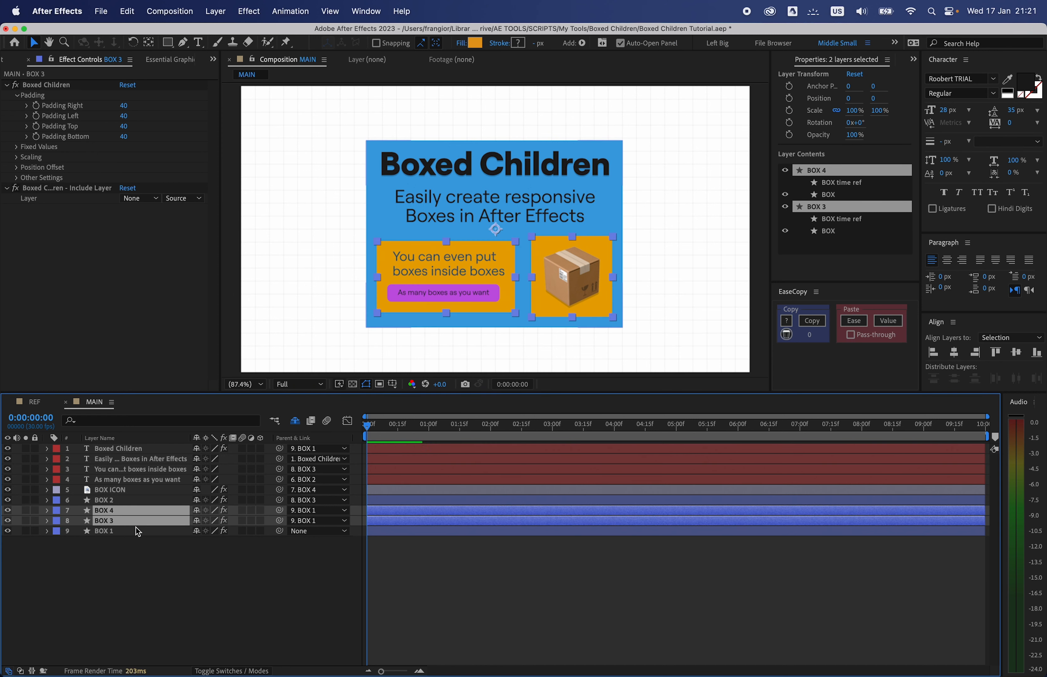
click(154, 561)
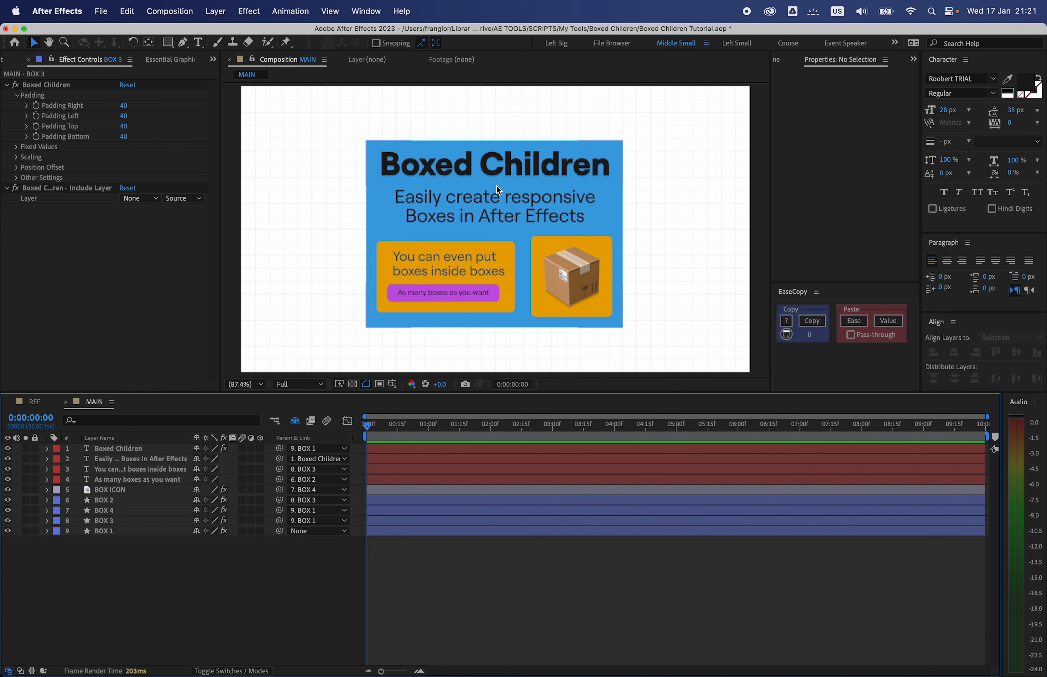
- Try moving the purple BOX 2 to test how the nested boxes adapt, undo the move, and save the project
click(497, 300)
drag(496, 300, 408, 319)
click(265, 575)
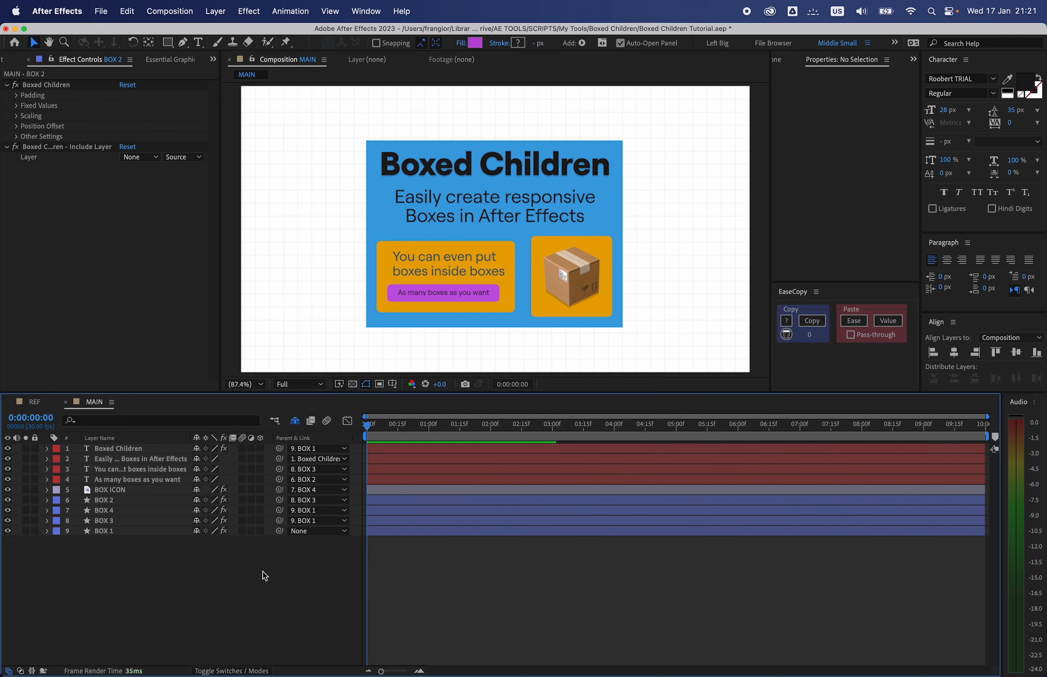
key(super+s)
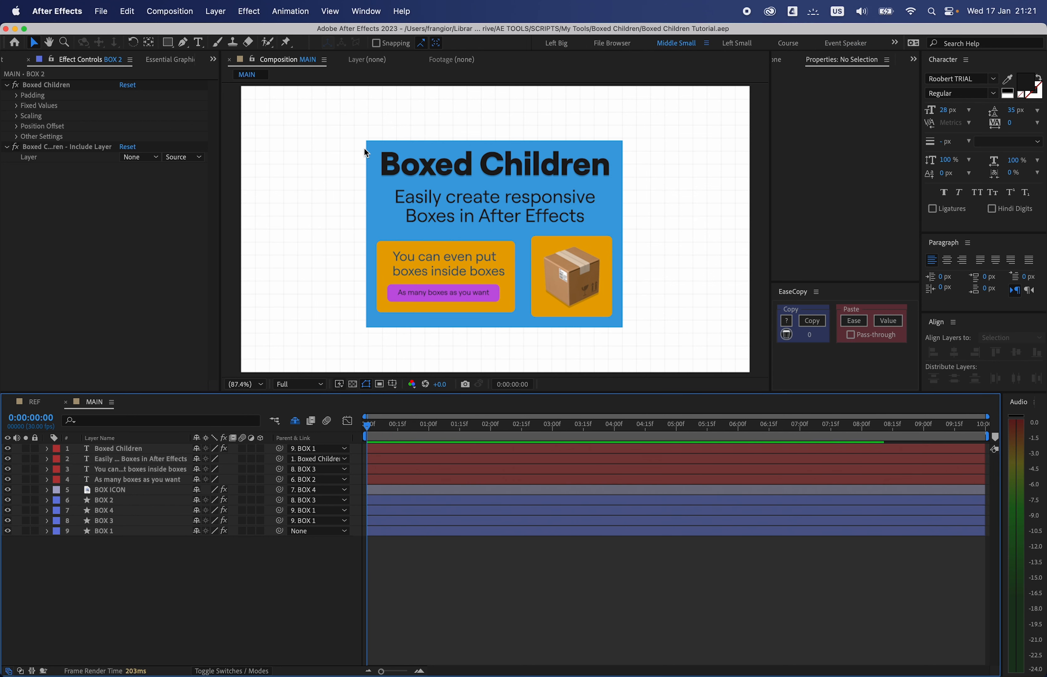
- Try moving BOX 1 and rotating it to -30° to test its children, undoing both changes
click(448, 233)
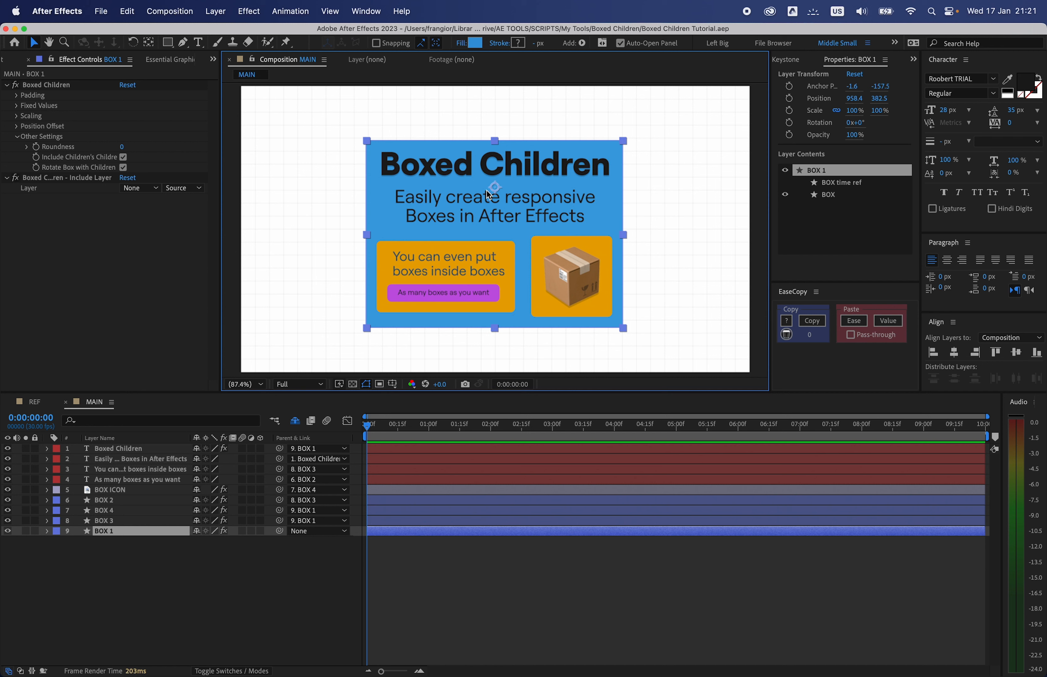
drag(560, 190, 518, 191)
key(super+z)
key(r)
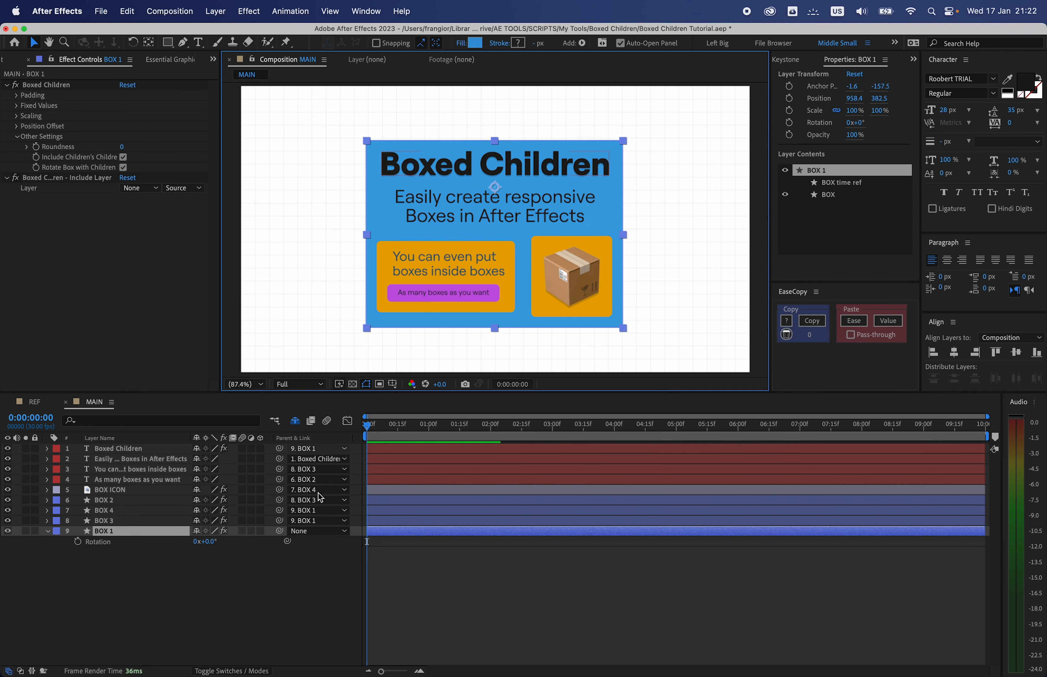
drag(206, 542, 179, 544)
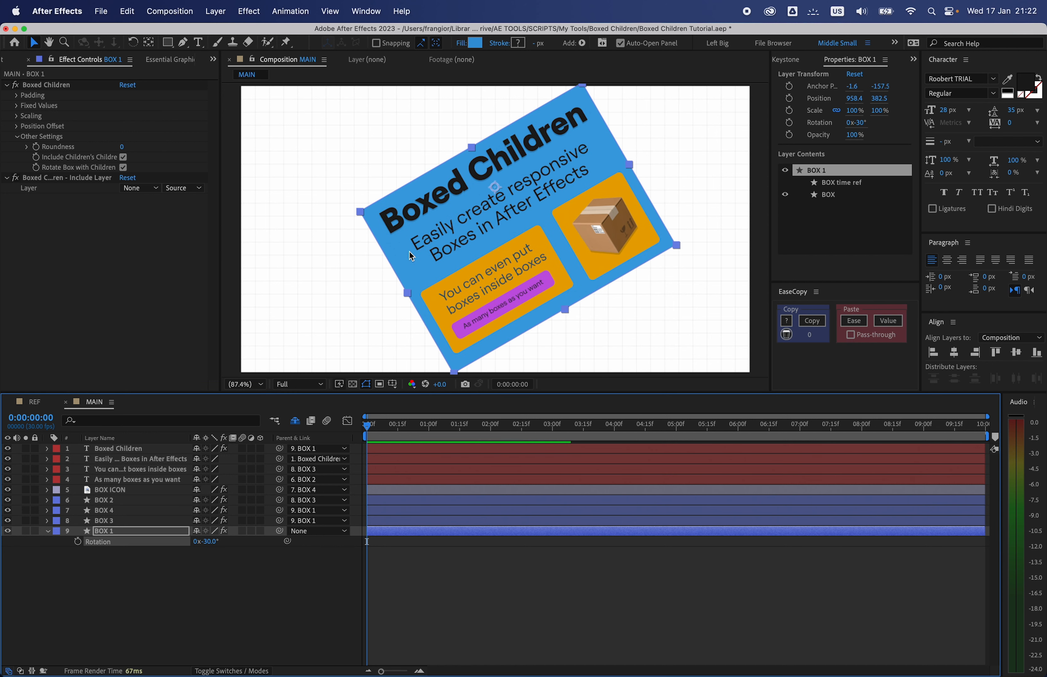
key(super+z)
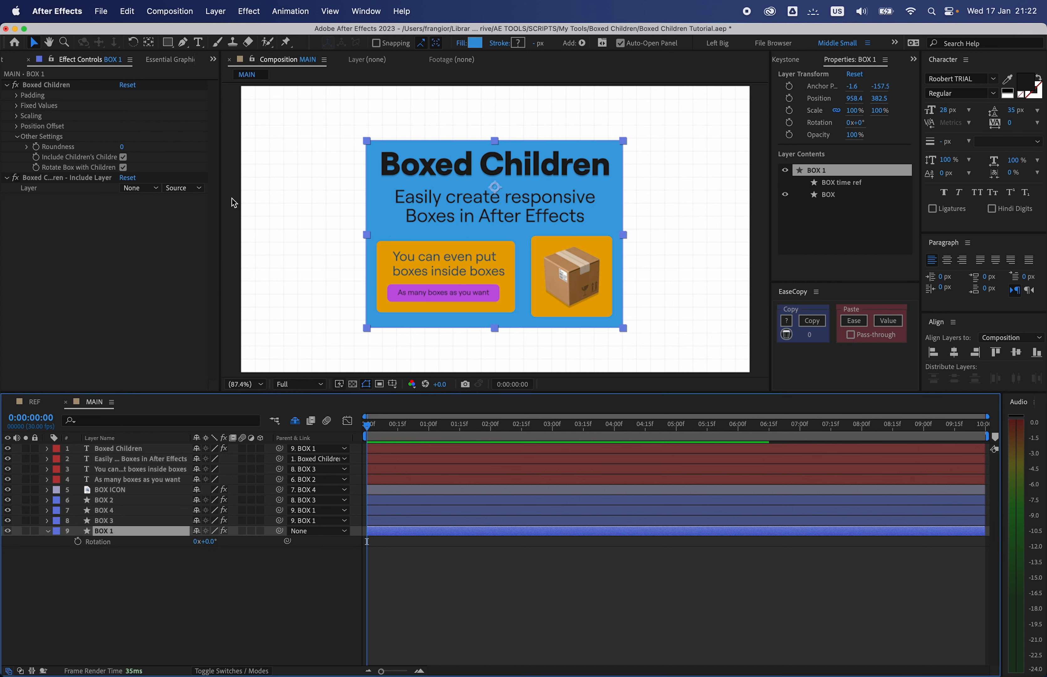
- Disable Rotate Box with Children on BOX 1, test rotations of -13° and 26°, and enable the option again
click(124, 168)
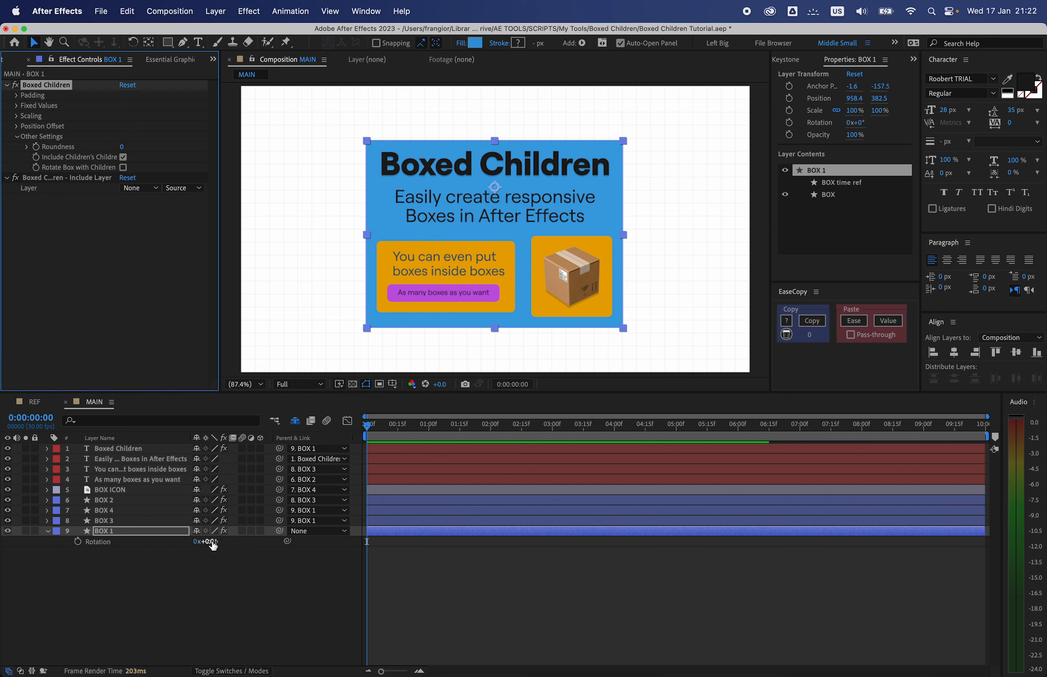
mouse_move(214, 545)
mouse_down()
mouse_move(225, 542)
mouse_move(217, 541)
mouse_up()
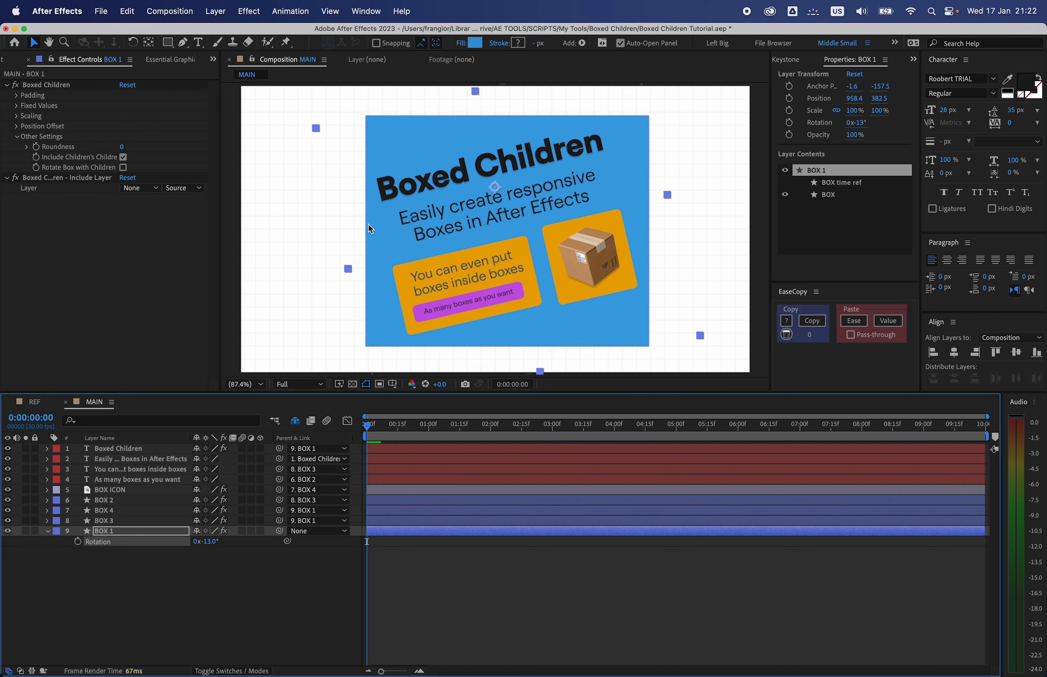
drag(216, 545, 234, 543)
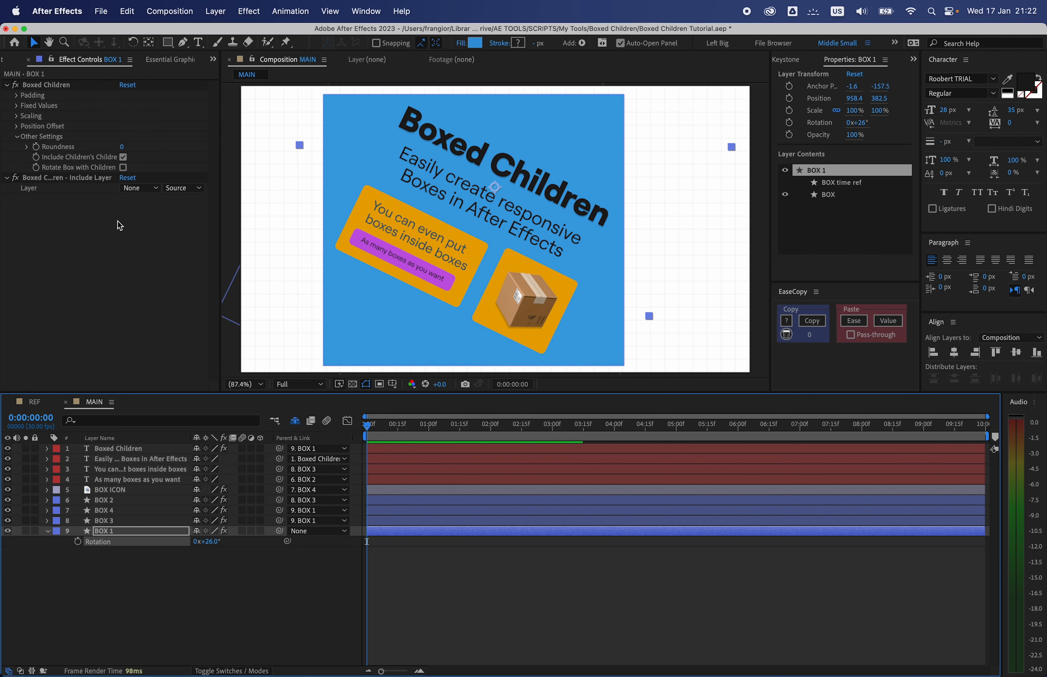
click(124, 167)
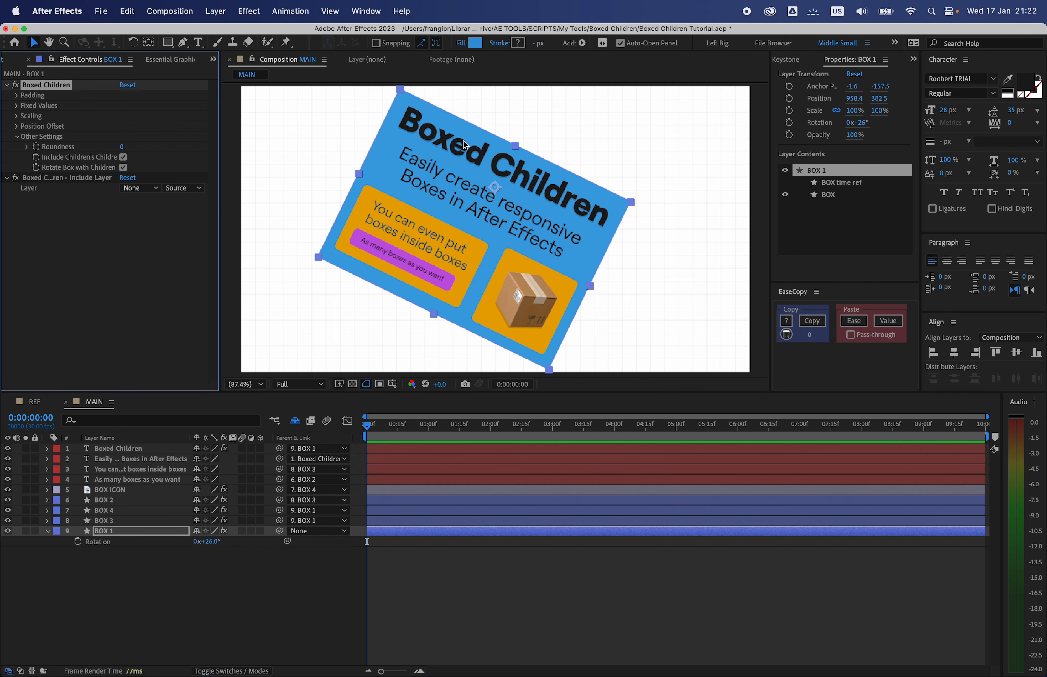
- Set BOX 1's rotation to 0° and save the project
click(210, 542)
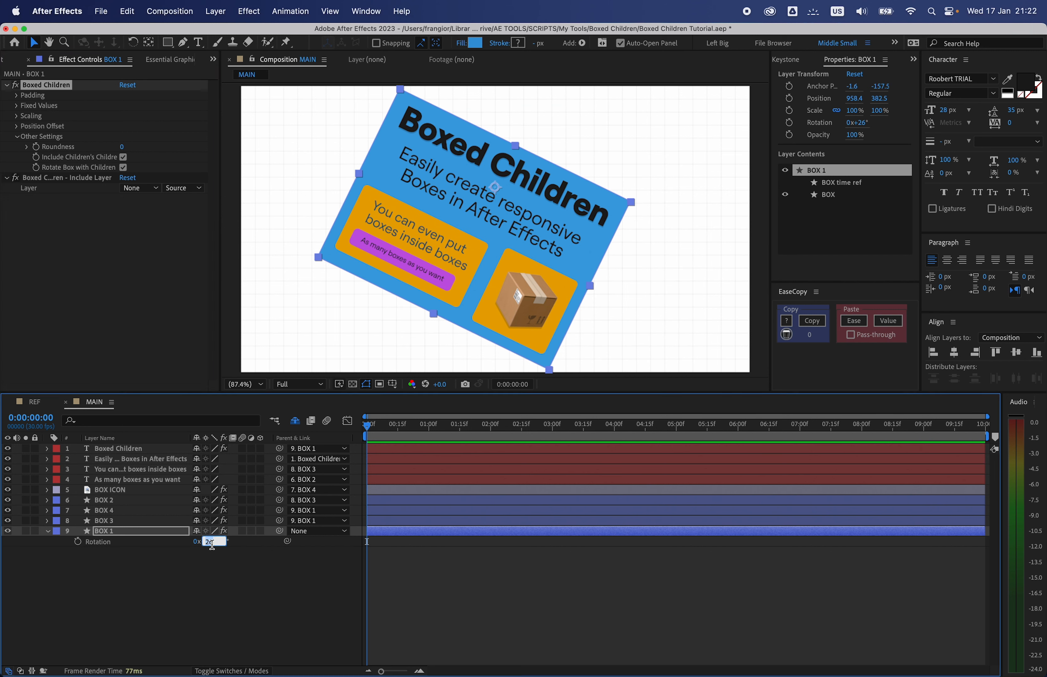
text(0)
key(Return)
click(257, 613)
key(super+s)
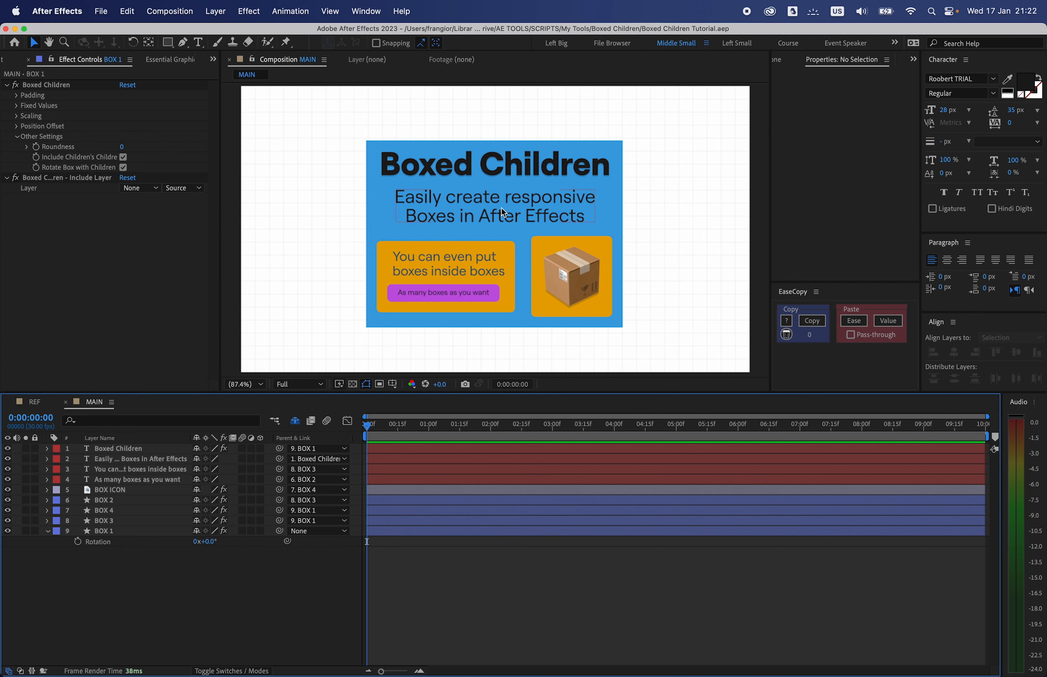
- Try rotating the "You can even put boxes inside boxes" and "As many boxes as you want" texts, undoing each rotation
click(465, 264)
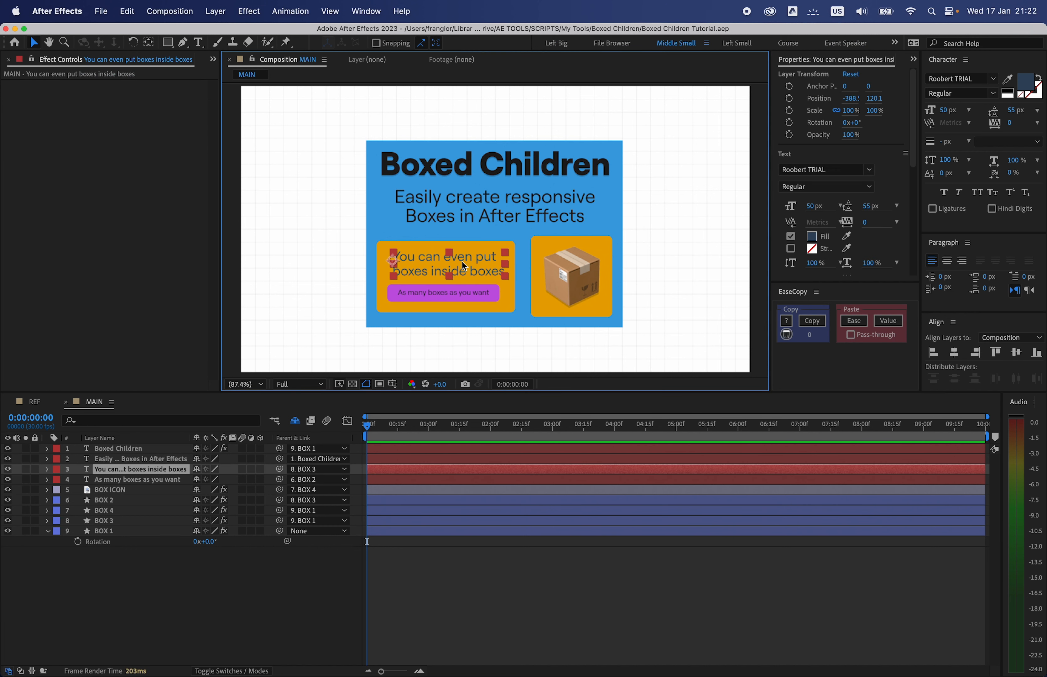
key(r)
drag(207, 480, 197, 489)
key(super+z)
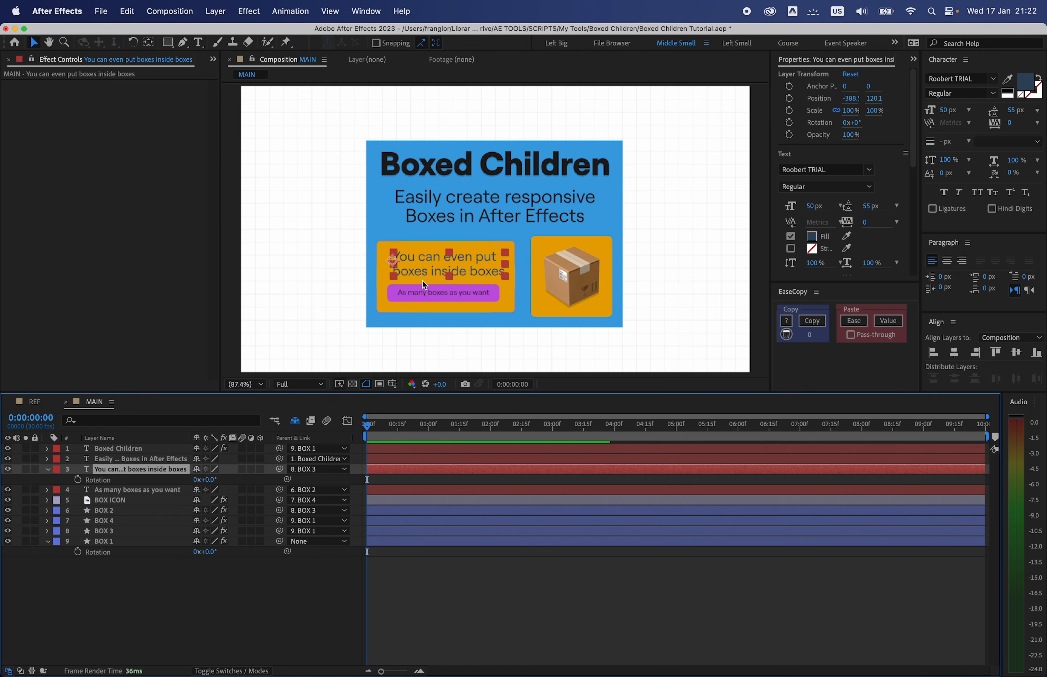
click(418, 293)
key(r)
drag(206, 500, 229, 502)
key(super+z)
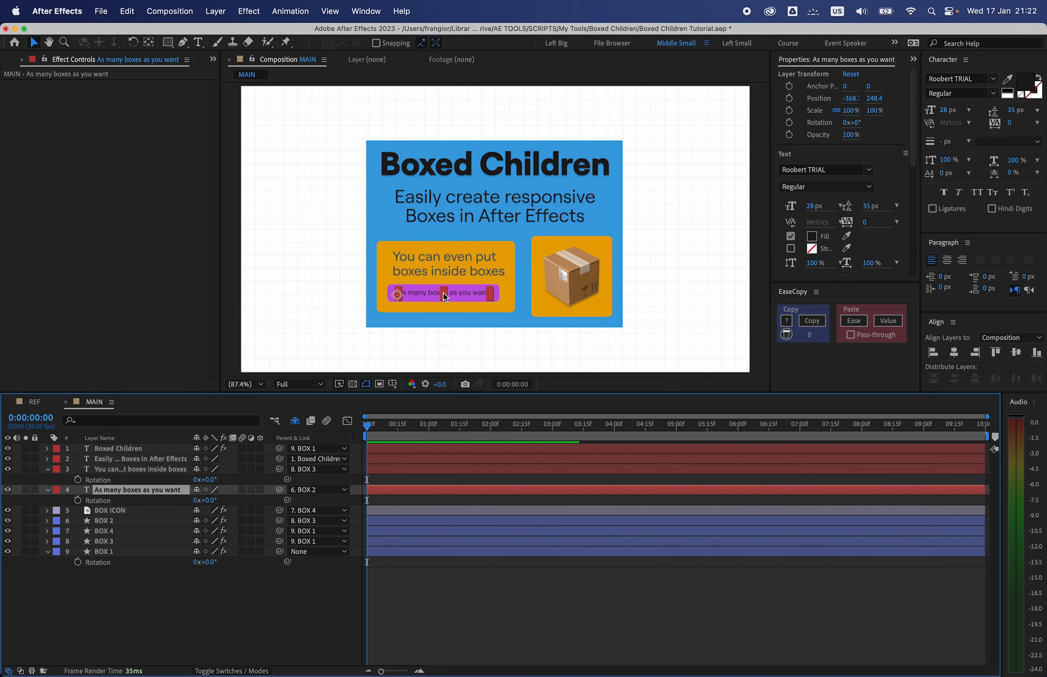
- Try rotating the orange BOX 3, undo it, save the project, and collapse the layers' rotation properties
click(125, 530)
click(118, 542)
key(r)
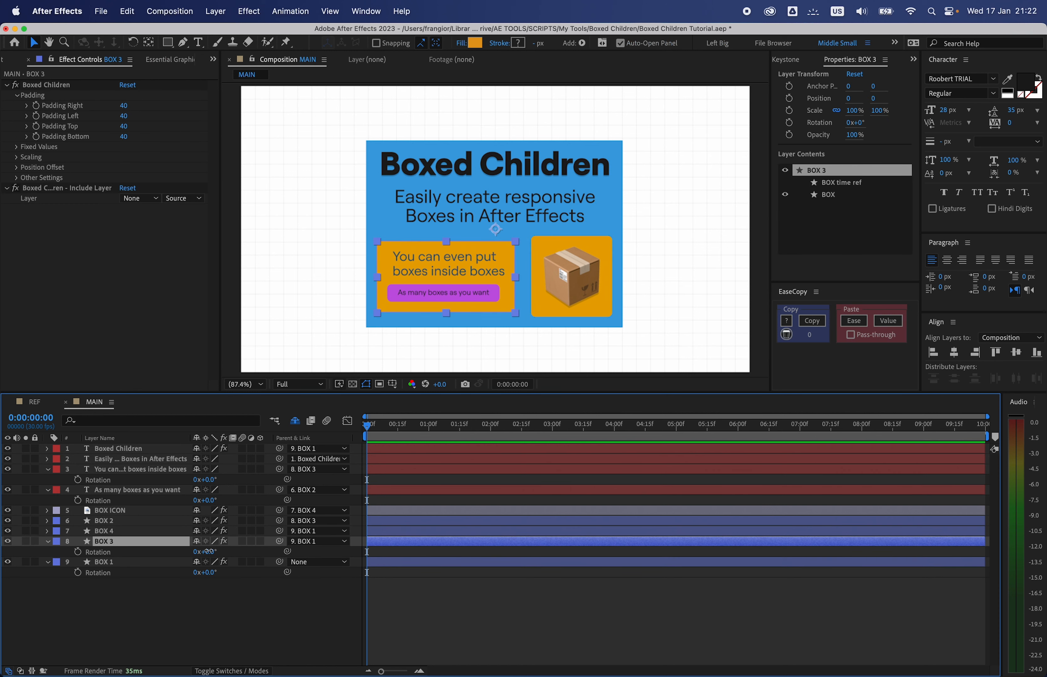
drag(206, 551, 251, 553)
click(109, 612)
key(super+s)
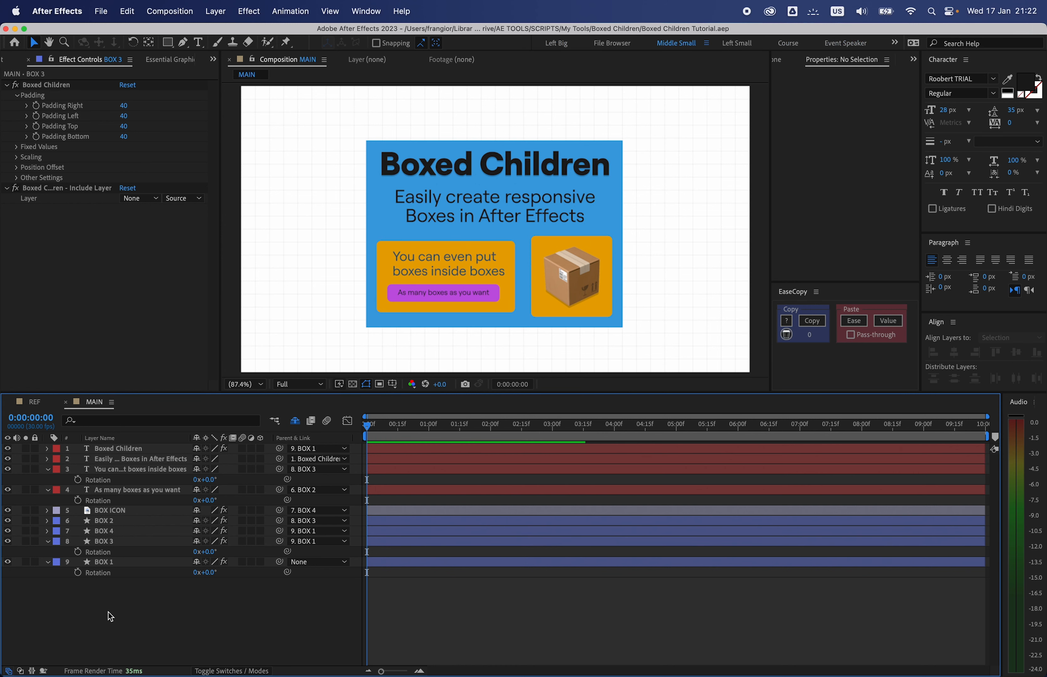
key(u)
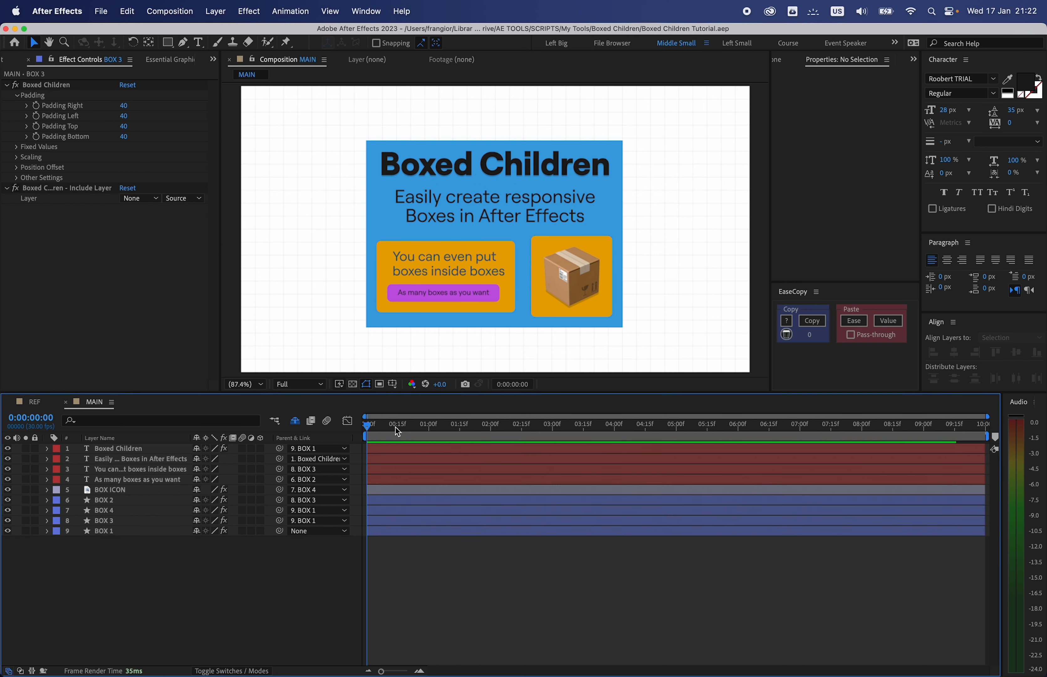
- Change the fill color of BOX 4 behind the box icon to white (FFFFFF) and save the project
click(546, 315)
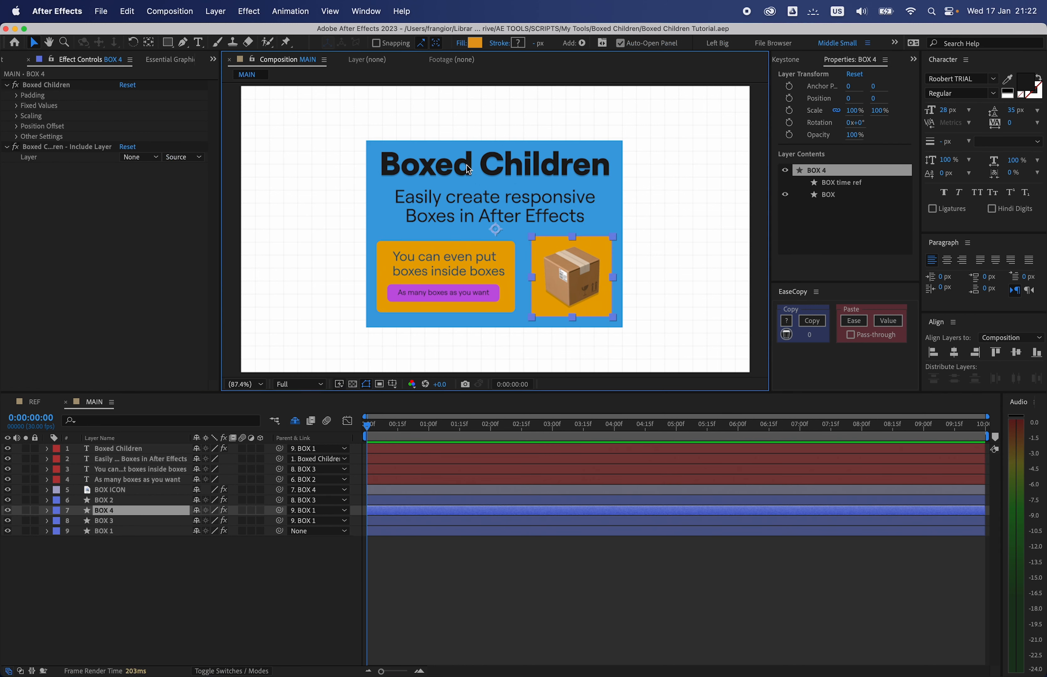
click(474, 43)
drag(427, 314, 332, 201)
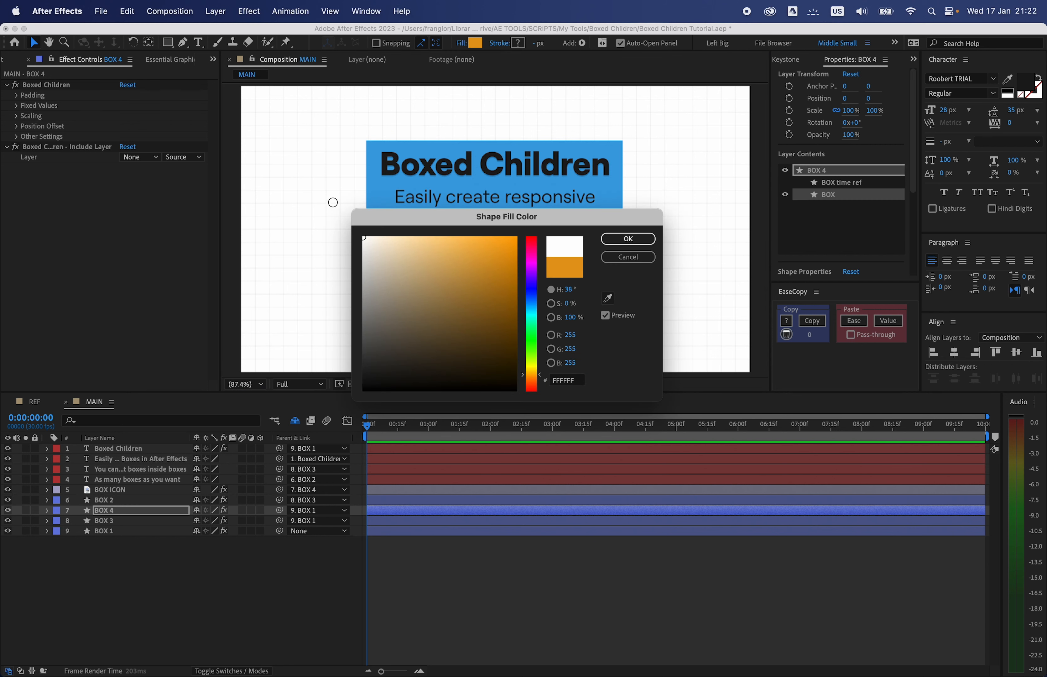
click(620, 242)
click(333, 573)
key(super+s)
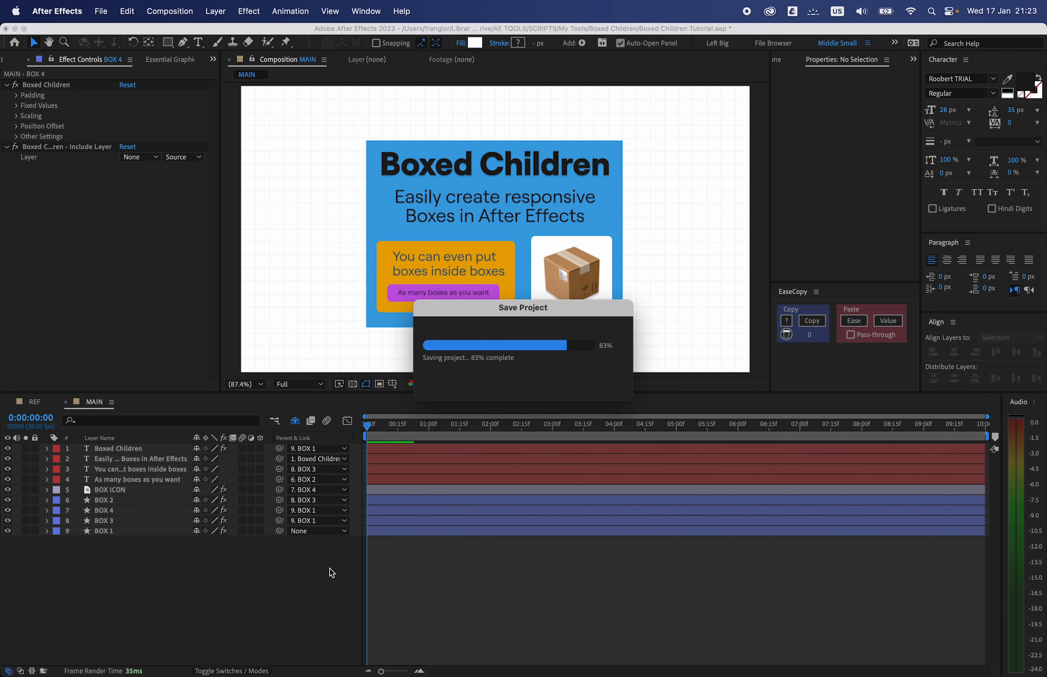
- At 0:00:01:16, duplicate the "Easily create responsive Boxes in After Effects" text, move the copy to the right, and change its wording to "TEXT"
click(449, 436)
drag(451, 437, 462, 436)
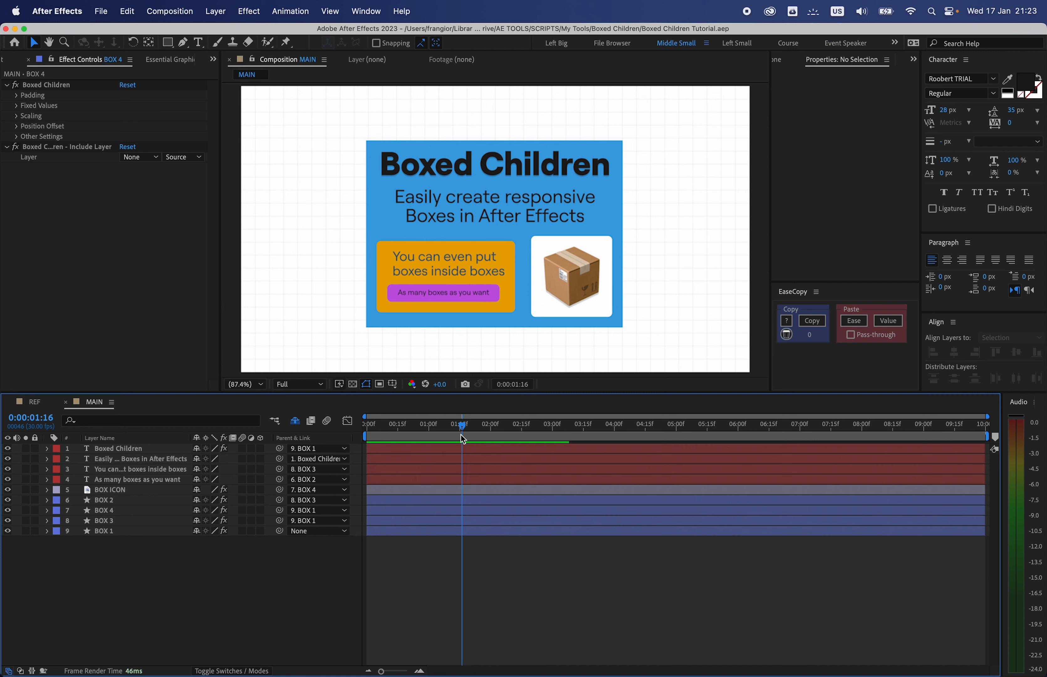
click(492, 208)
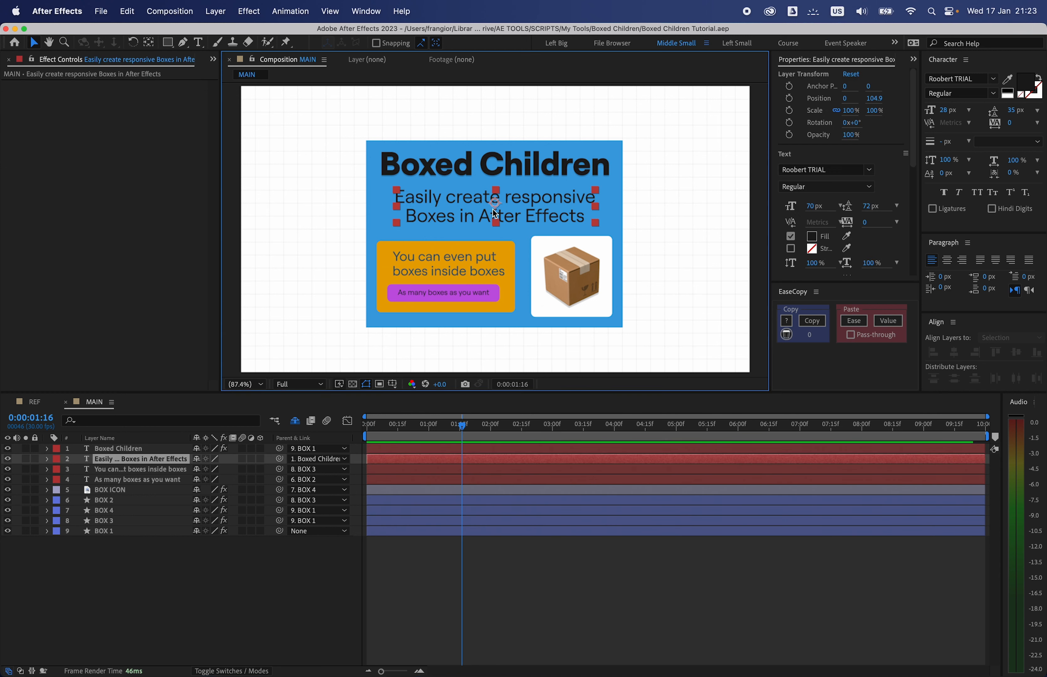
key(super+d)
drag(492, 209, 626, 213)
double_click(626, 214)
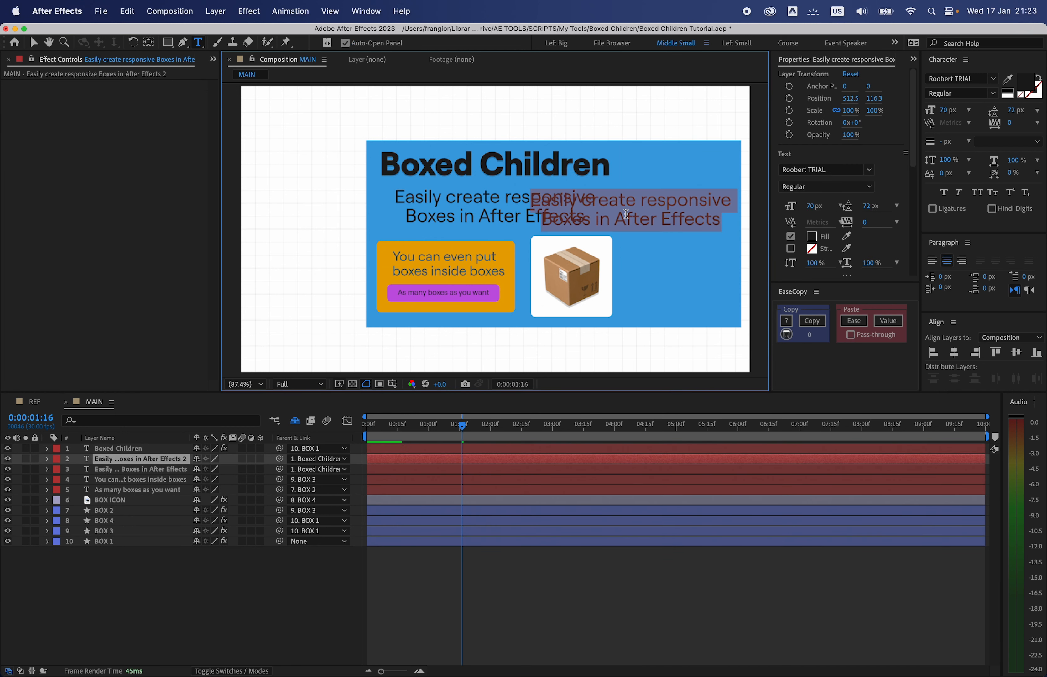
text(TEXT)
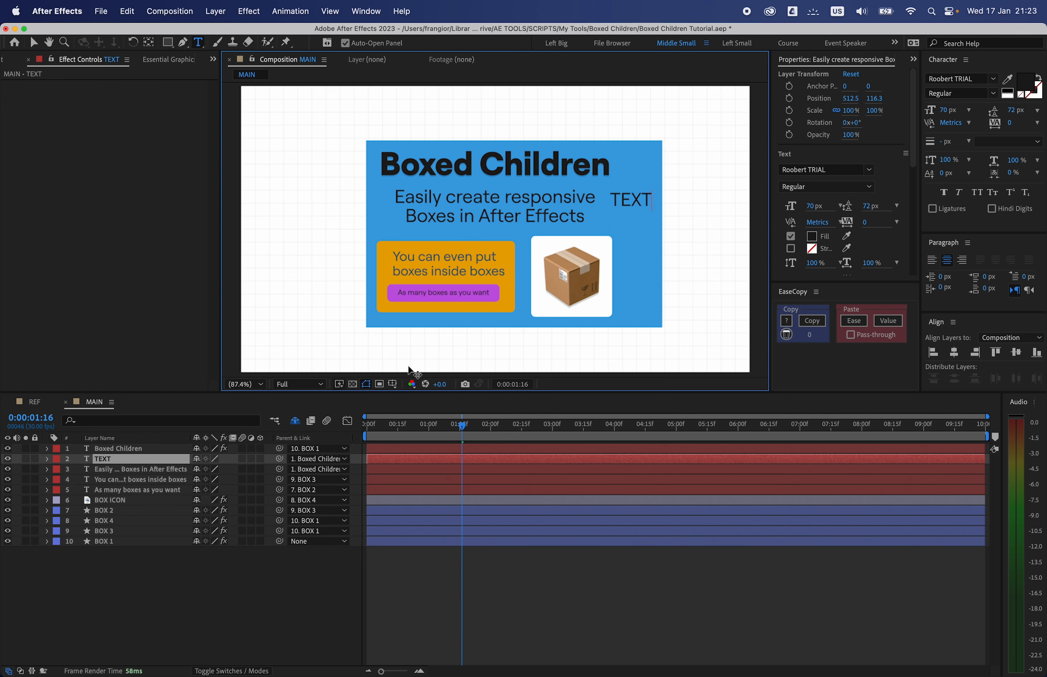
click(194, 631)
- Remove the TEXT layer's parent and move it outside the blue box to about 1647, 345
click(299, 459)
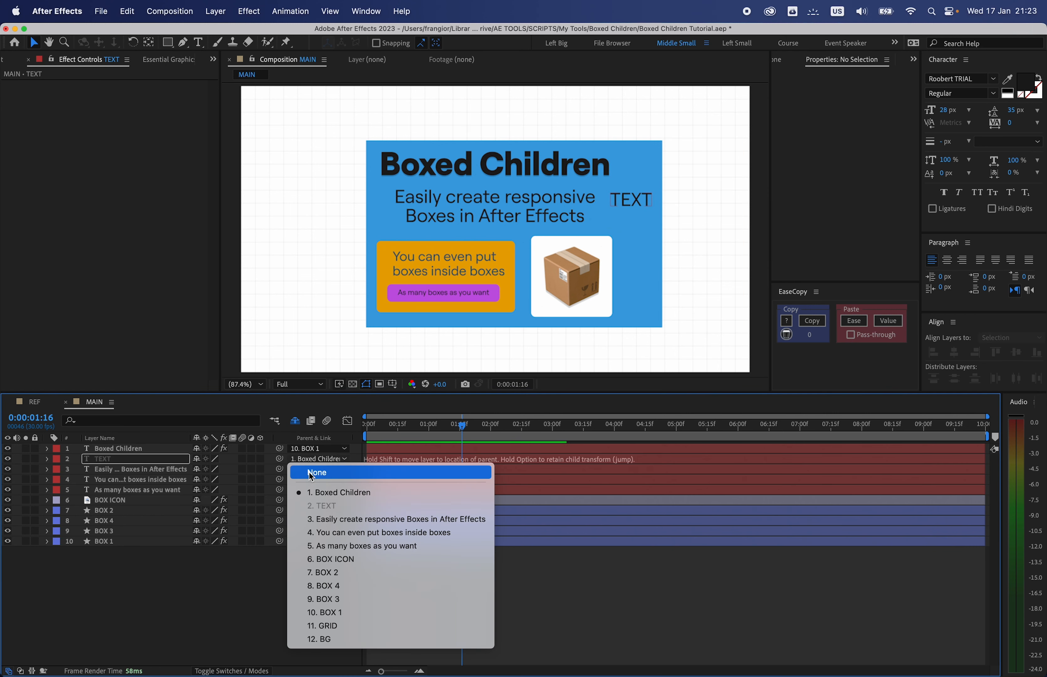
click(308, 468)
click(154, 460)
drag(643, 202, 689, 176)
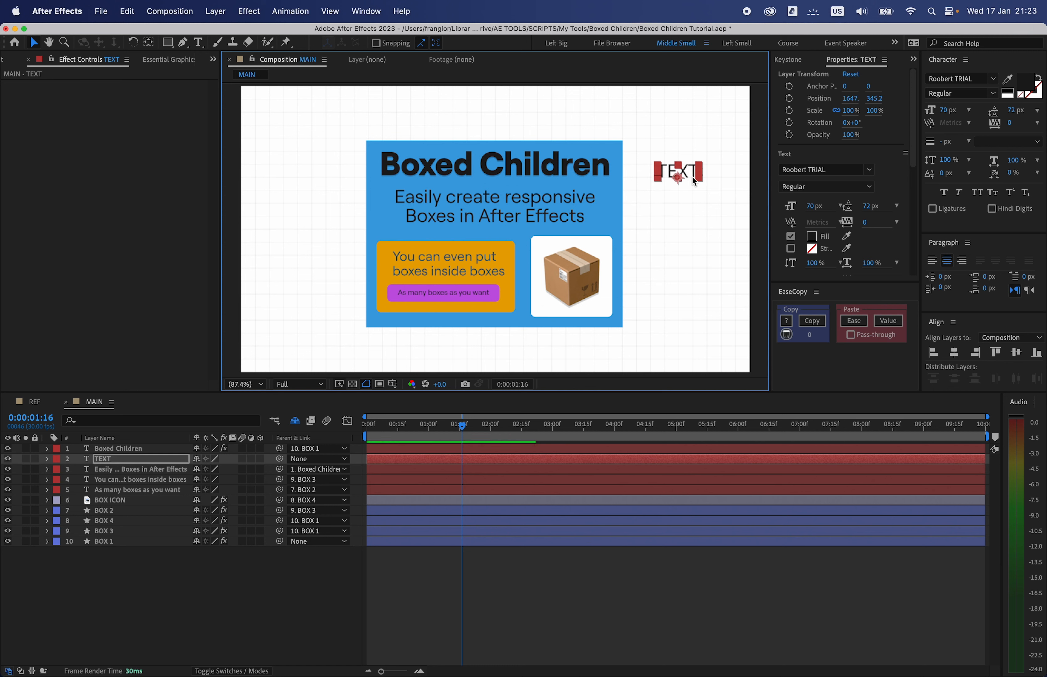
- Parent the TEXT layer to BOX 1 so the blue box includes it
click(612, 199)
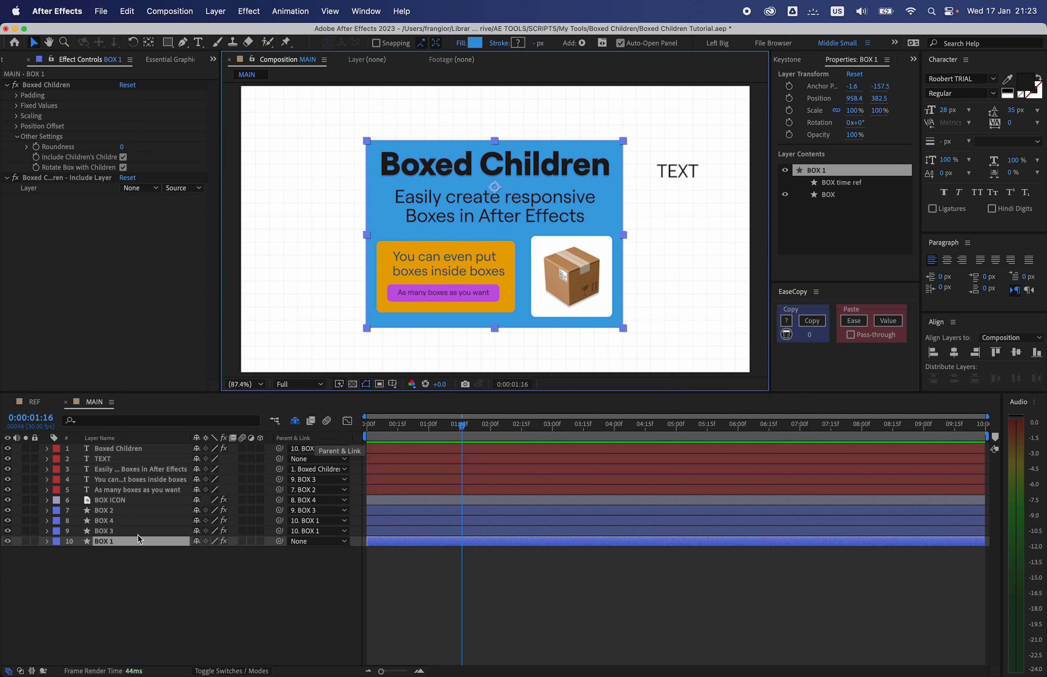
click(138, 465)
click(143, 459)
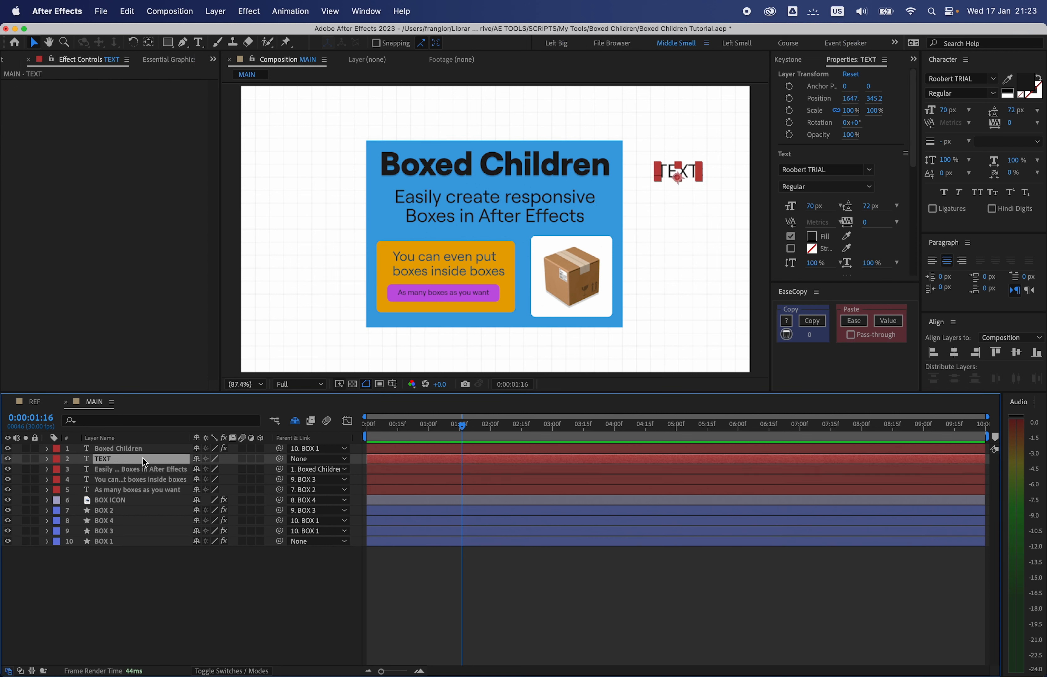
drag(279, 459, 120, 541)
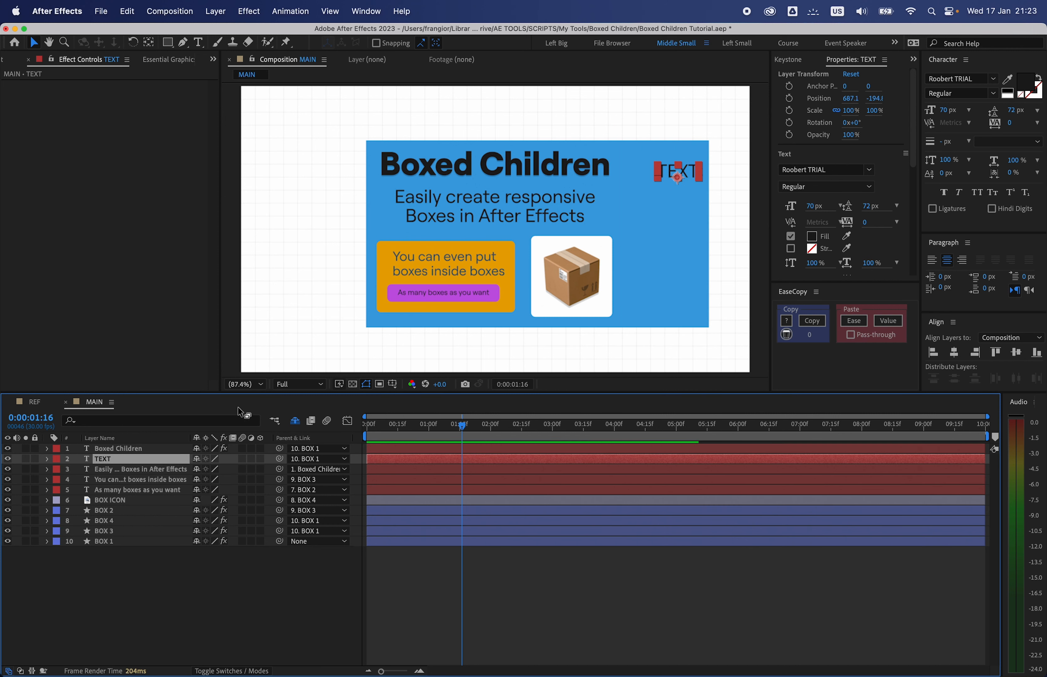
- Rename the TEXT layer as "ignore TEXT" so BOX 1 excludes it from its bounds
key(Return)
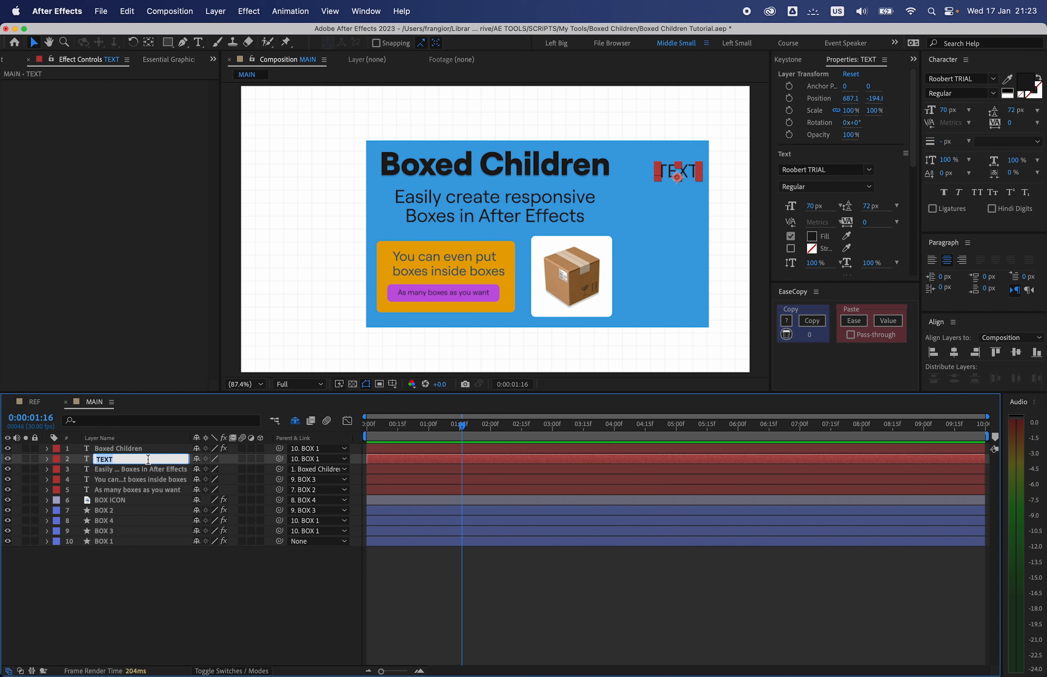
key(Left)
click(248, 557)
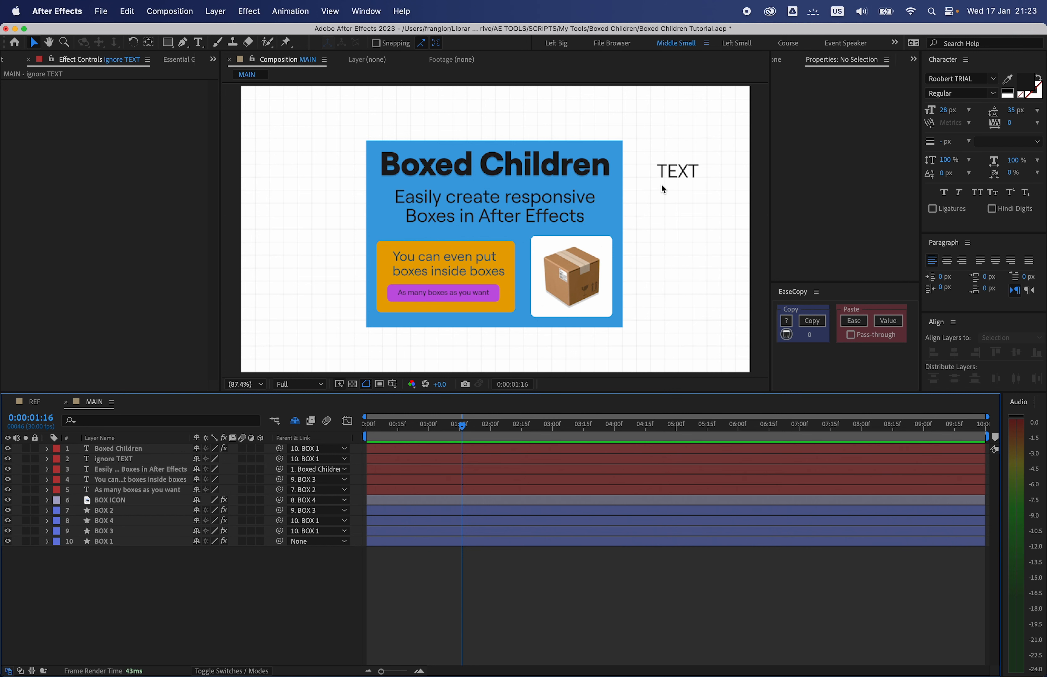
- Try moving BOX 1 with its children toward the composition's left side, undo the move, and save the project
drag(620, 204, 591, 142)
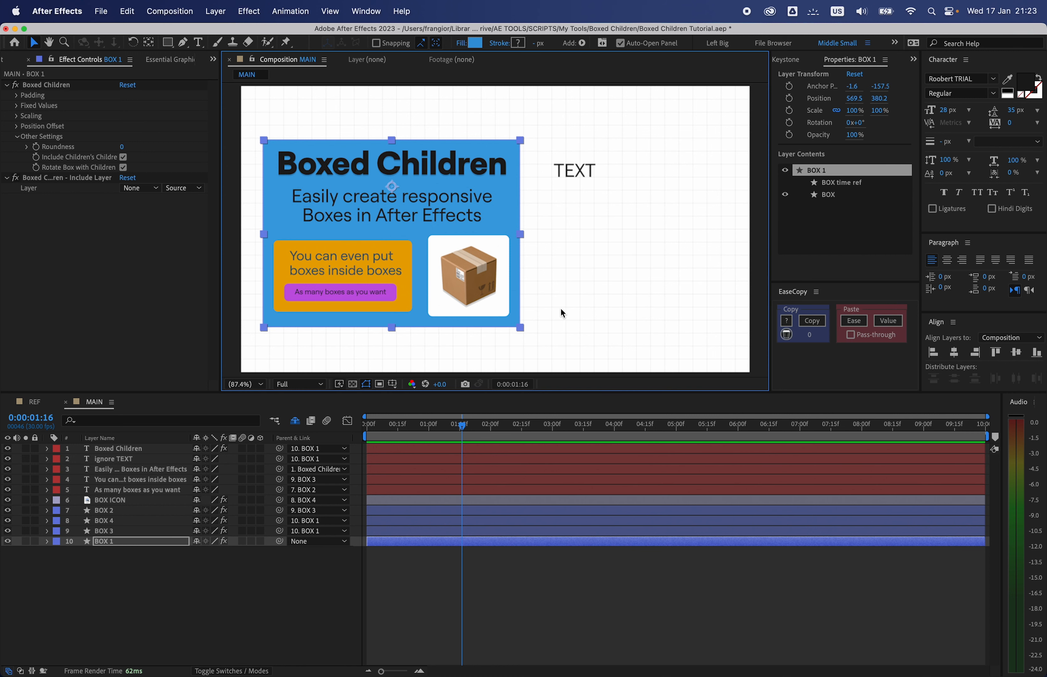
key(super+z)
click(298, 581)
key(super+s)
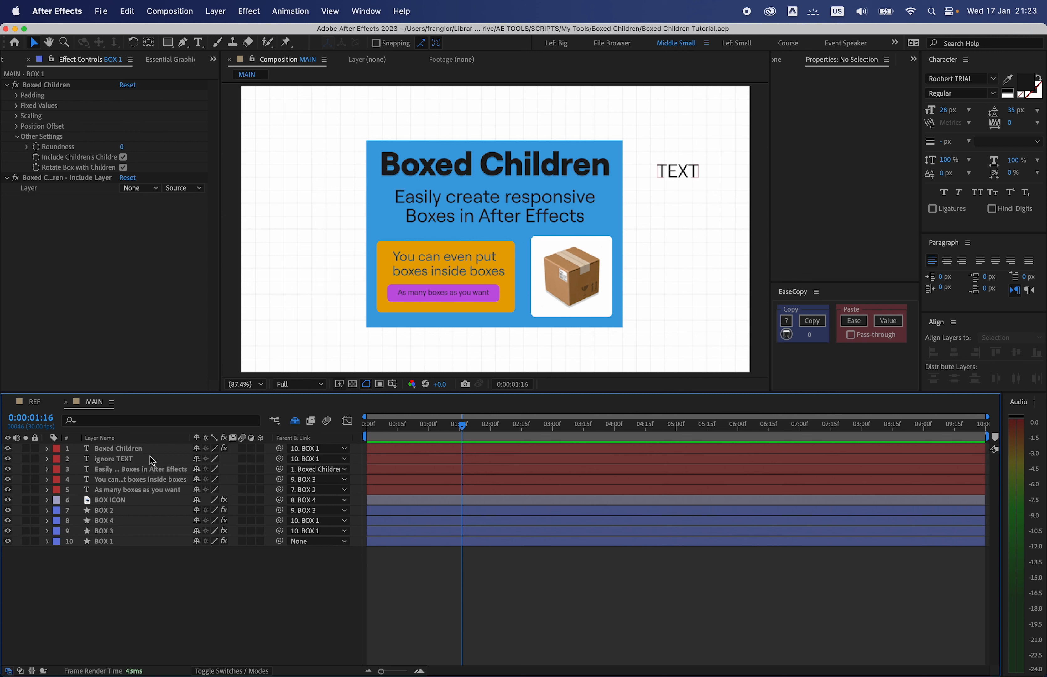
- Set the parent of the "ignore TEXT" layer to None
click(176, 459)
click(310, 459)
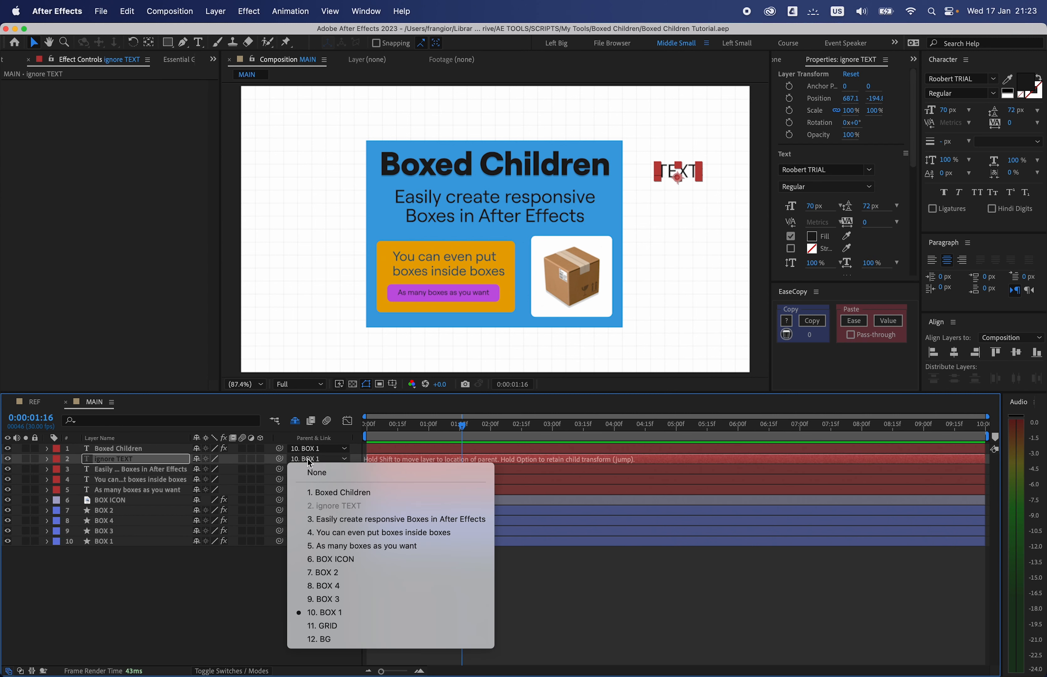
click(308, 468)
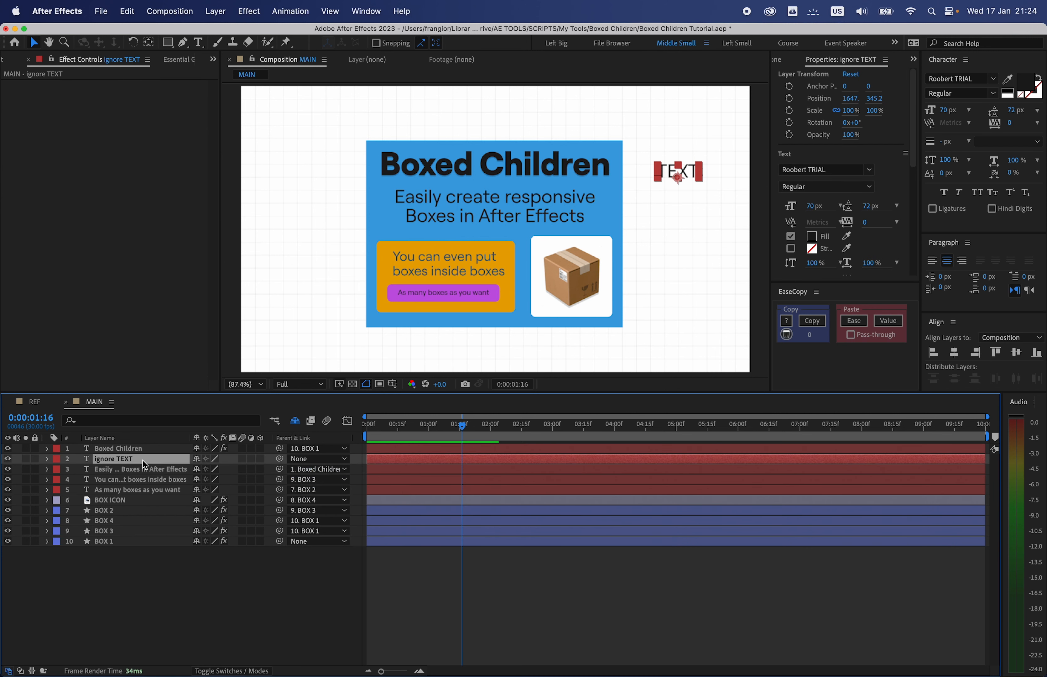
- Rename the "ignore TEXT" layer back to "TEXT" and save the project
key(Return)
key(Left)
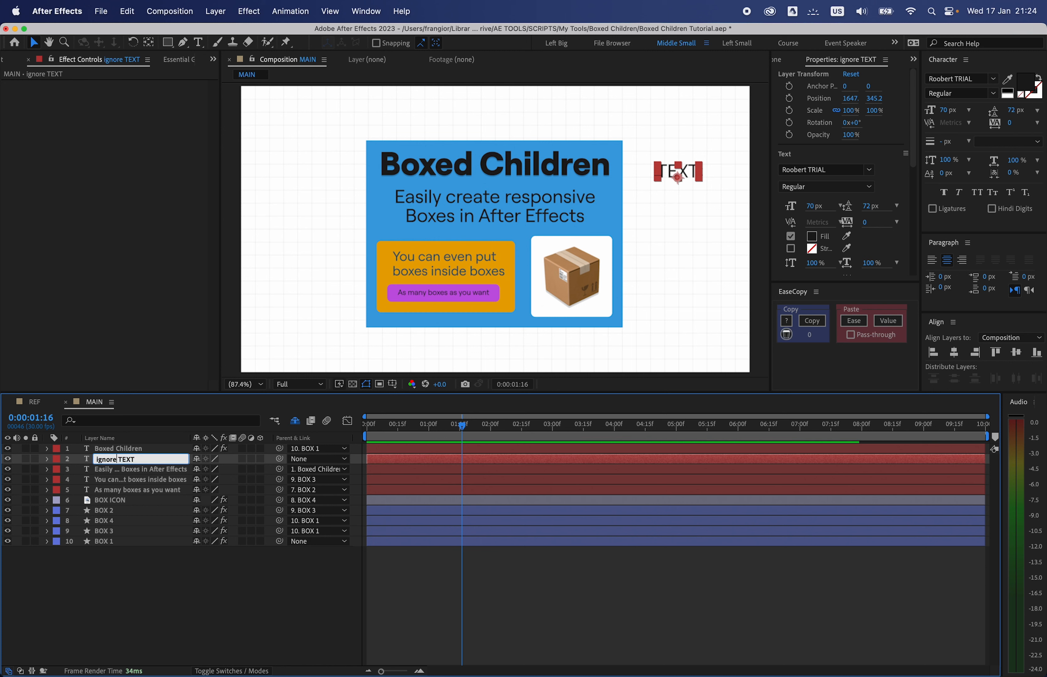
key(Right)
click(157, 611)
key(super+s)
- Widen the effect settings area for BOX 1, try moving the blue box away from the unparented TEXT, and undo the move
click(122, 541)
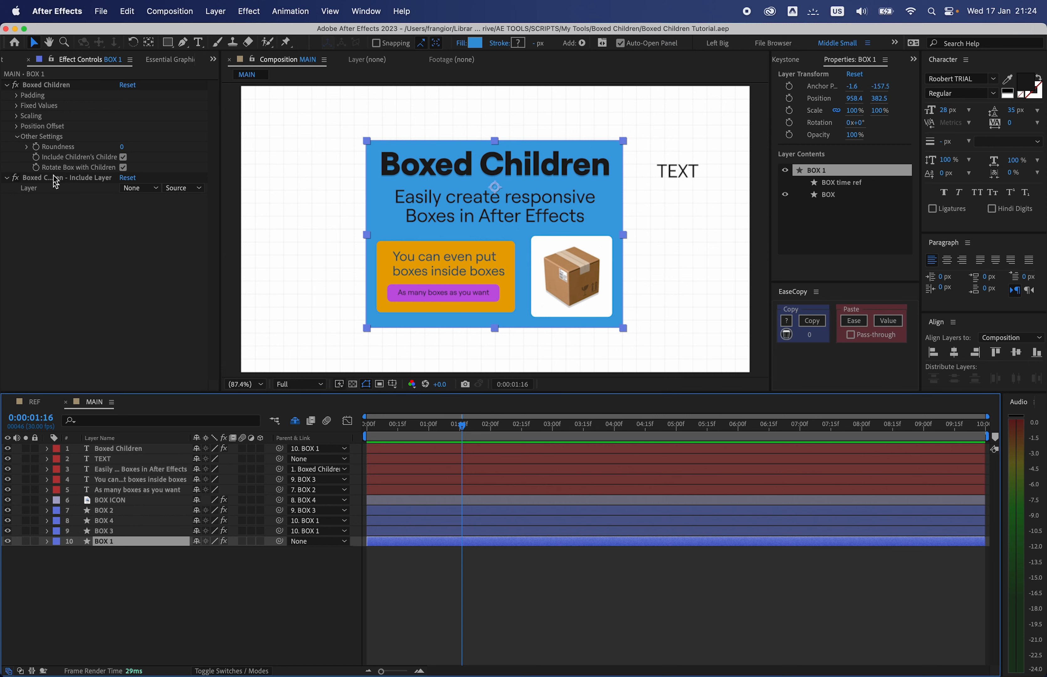
drag(219, 75, 256, 78)
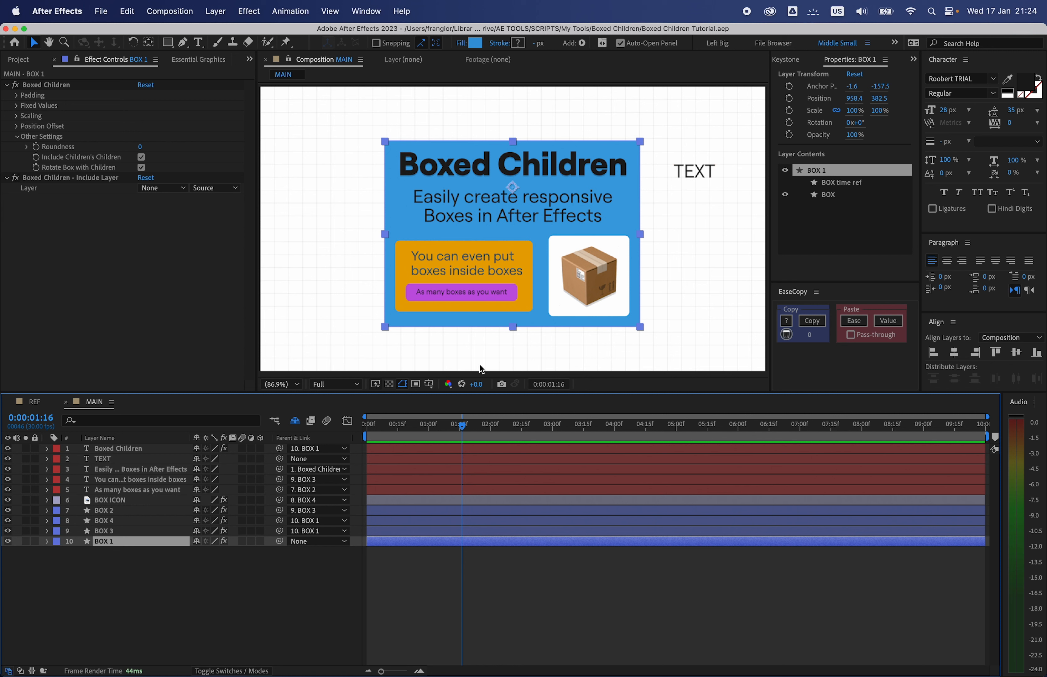
click(689, 170)
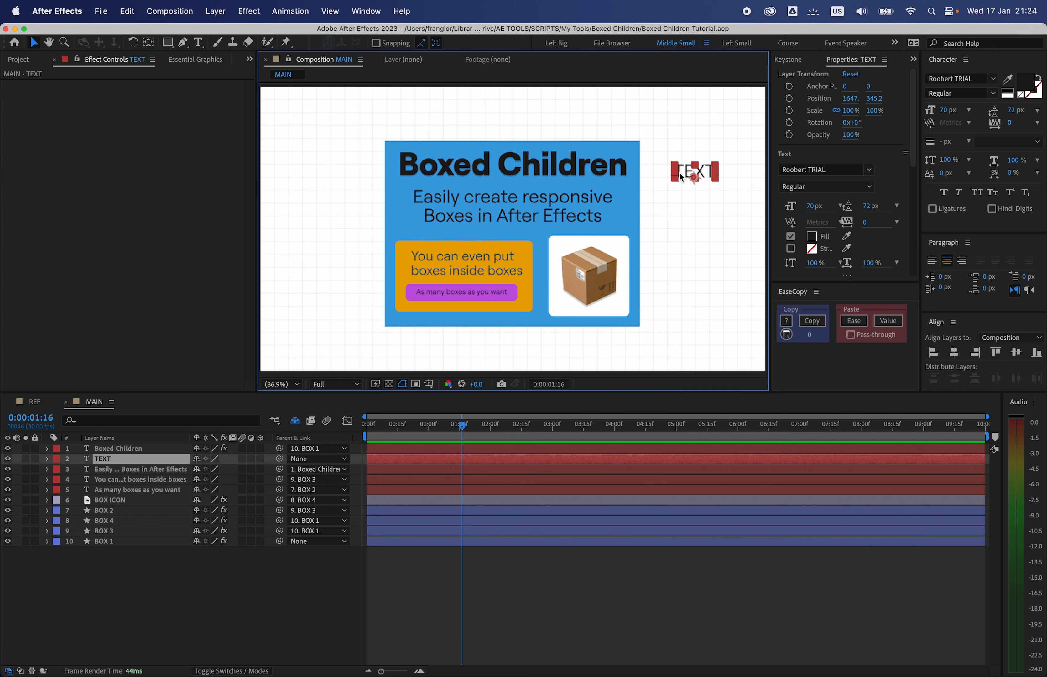
drag(630, 195, 593, 216)
key(super+z)
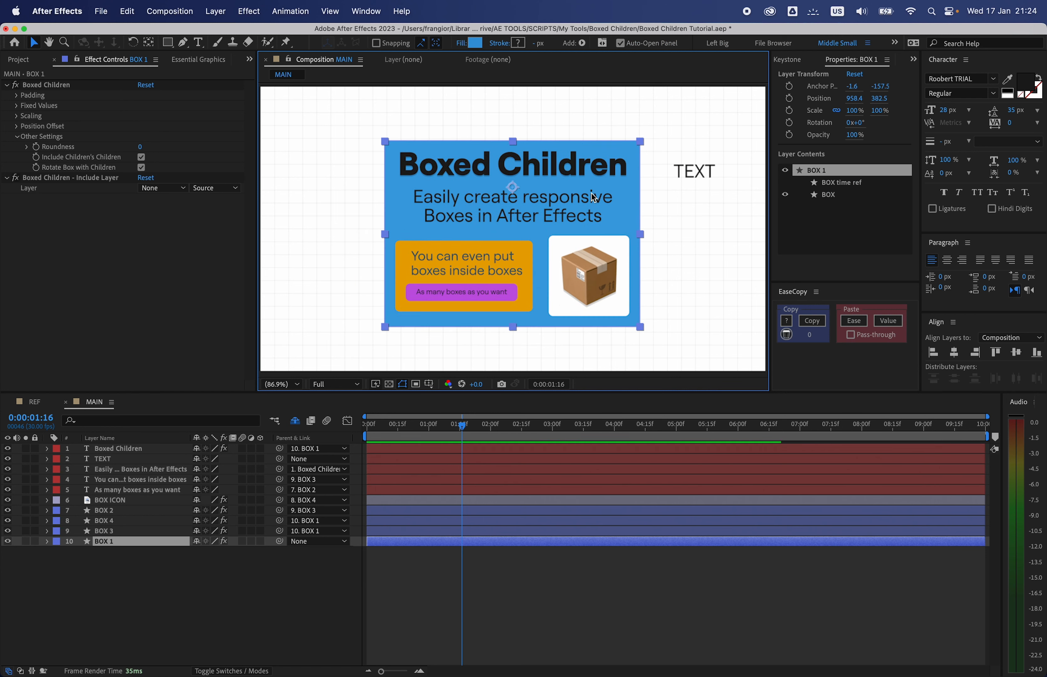
- Set the layer of BOX 1's Boxed Children - Include Layer effect to TEXT
click(101, 178)
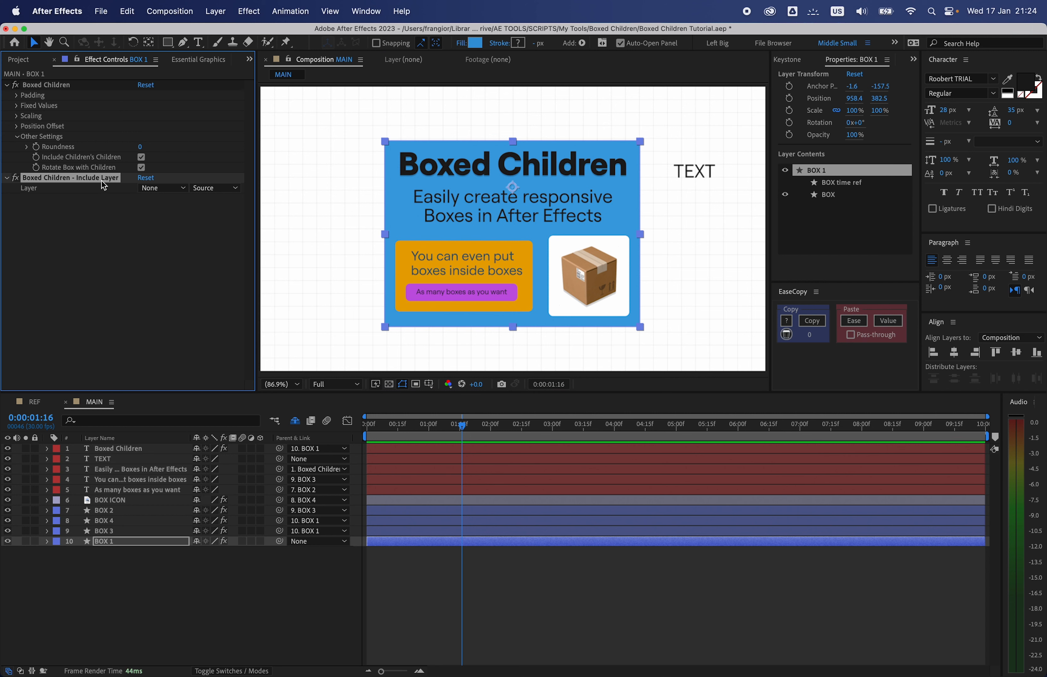
click(149, 189)
click(174, 234)
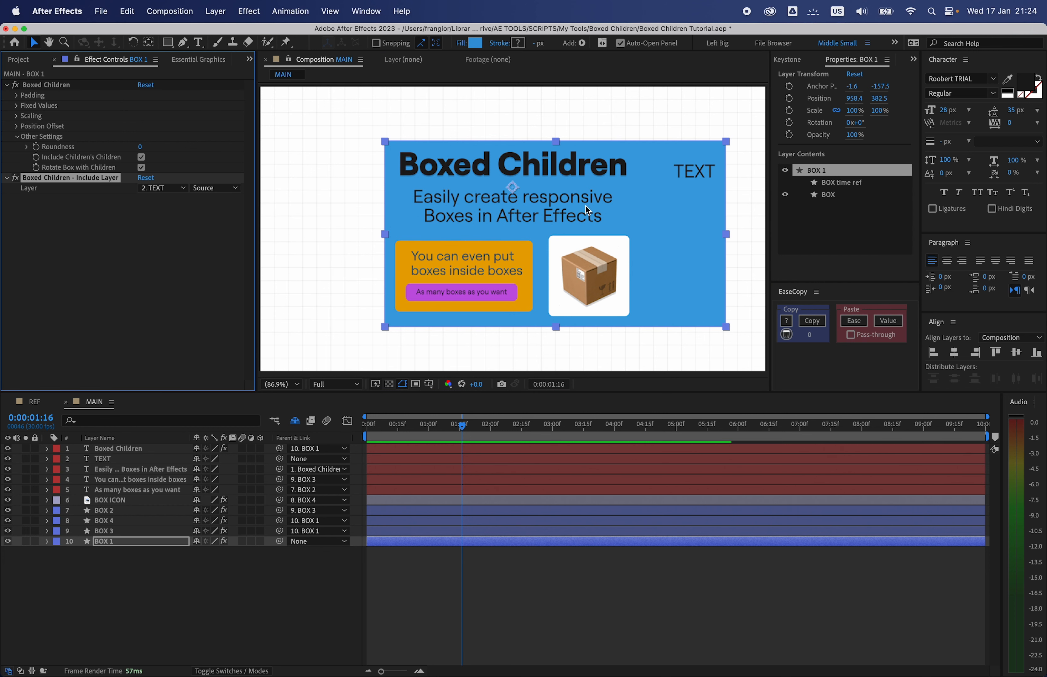
- Try scaling BOX 1 to 150%, undo the scaling, and move the box to about 907.8, 364
mouse_move(681, 242)
mouse_down()
mouse_move(642, 230)
mouse_move(600, 249)
mouse_move(631, 252)
mouse_move(674, 223)
mouse_up()
key(r)
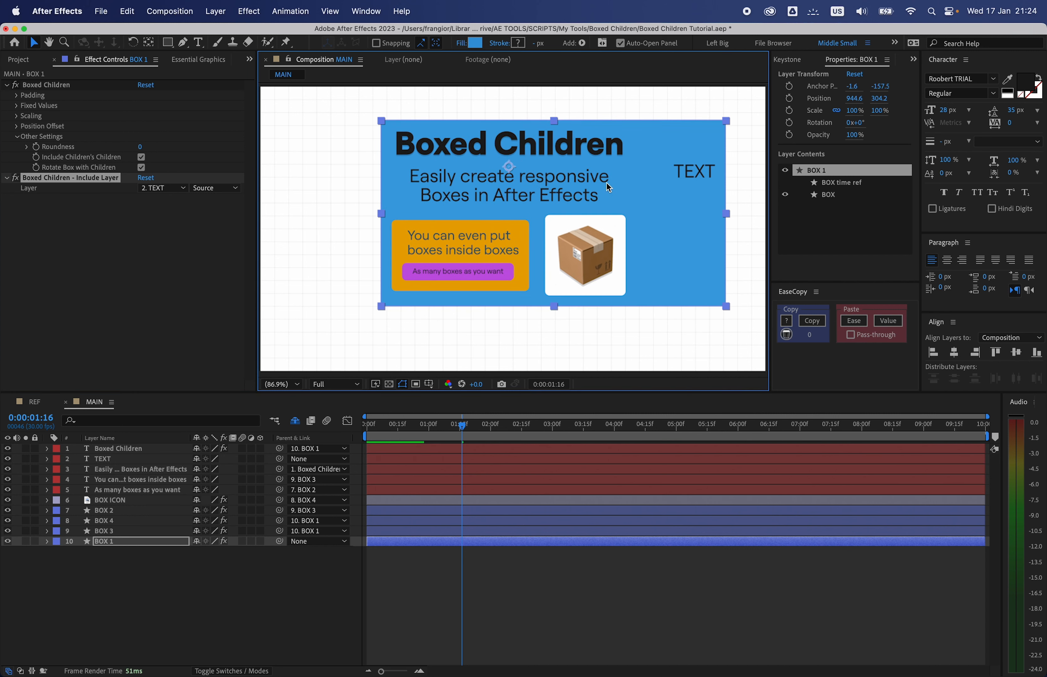
drag(228, 556, 700, 173)
key(s)
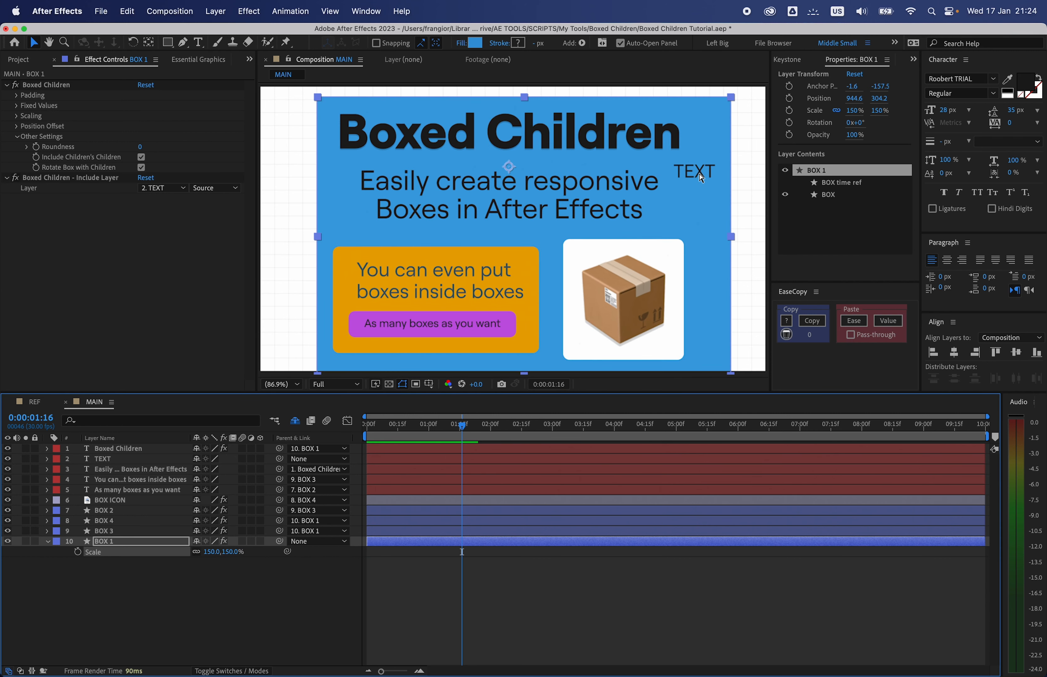
key(super+z)
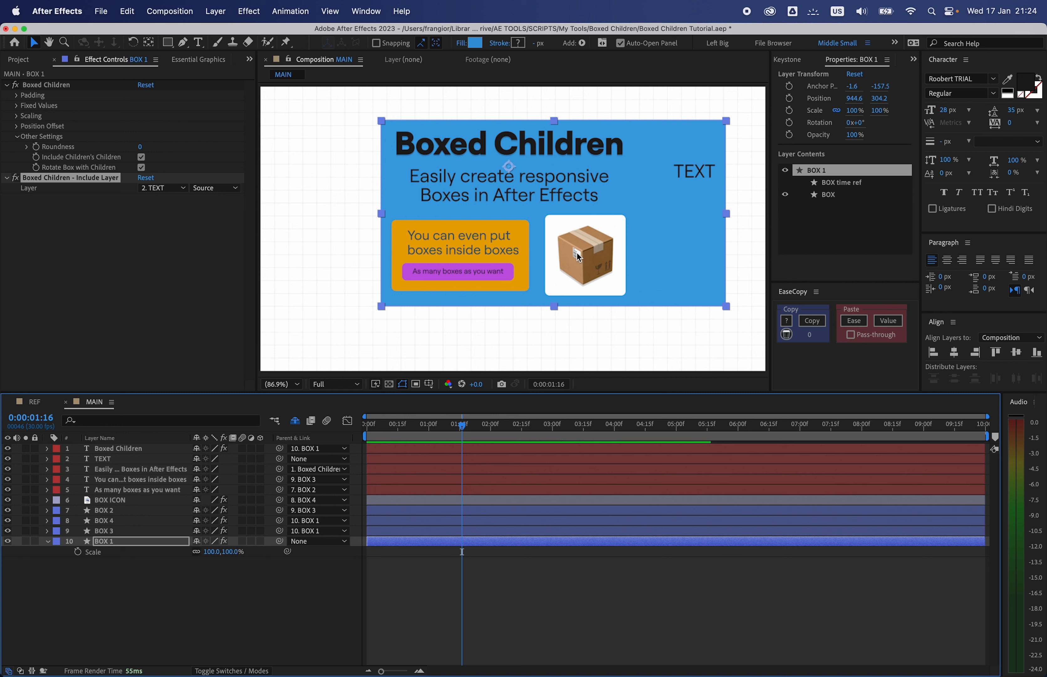
drag(635, 179, 627, 200)
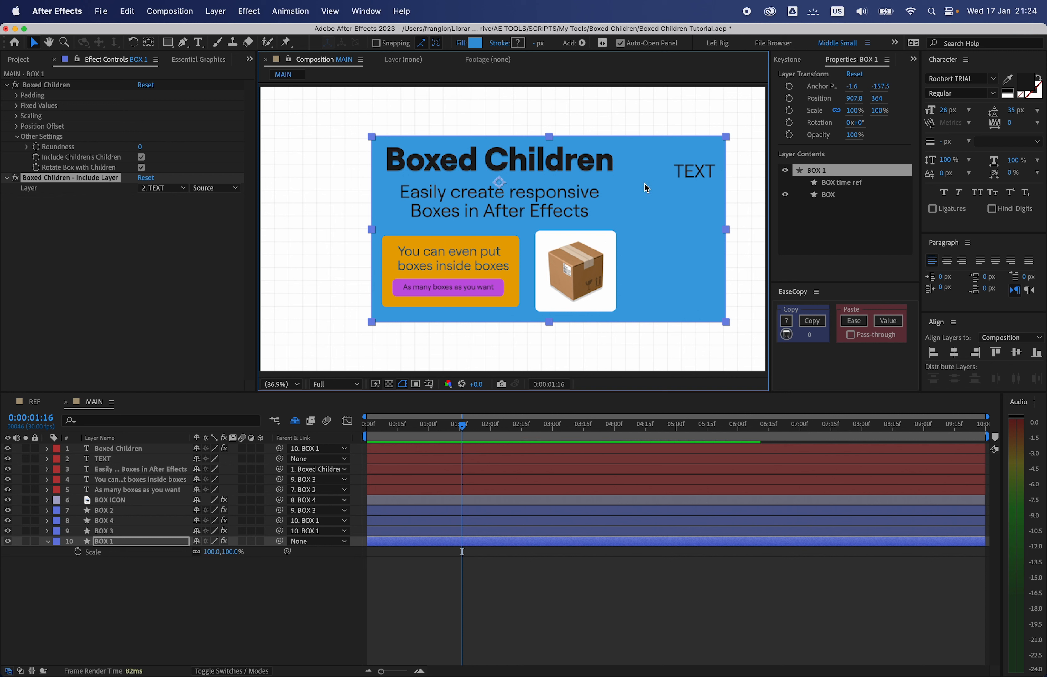
click(108, 264)
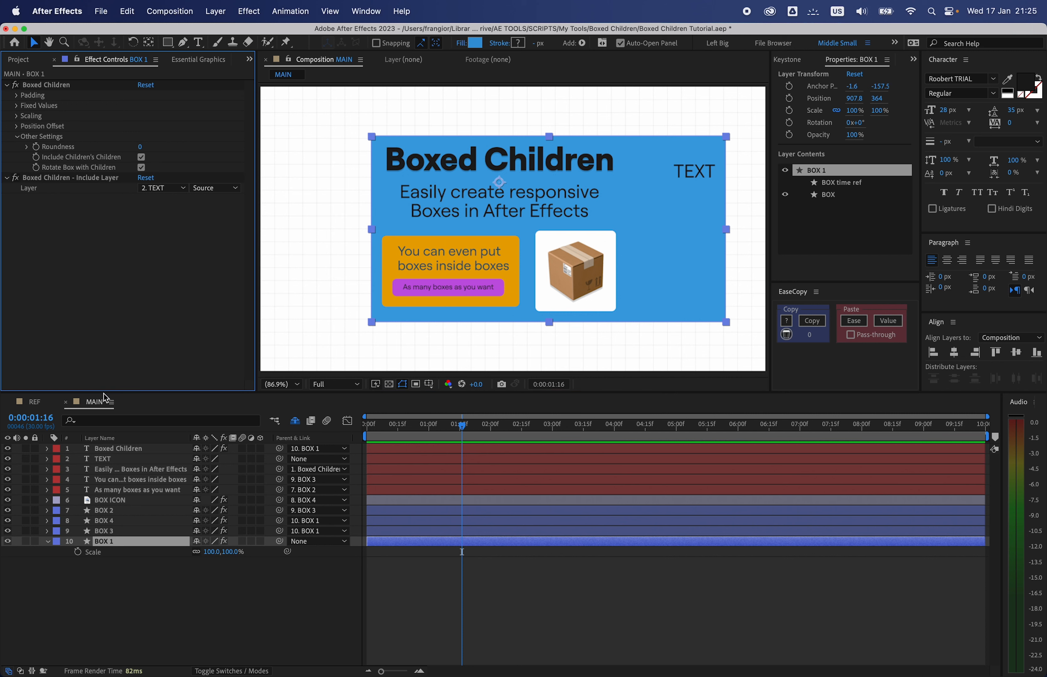
- Duplicate the TEXT layer and move the copy outside the blue box, to its left
click(116, 460)
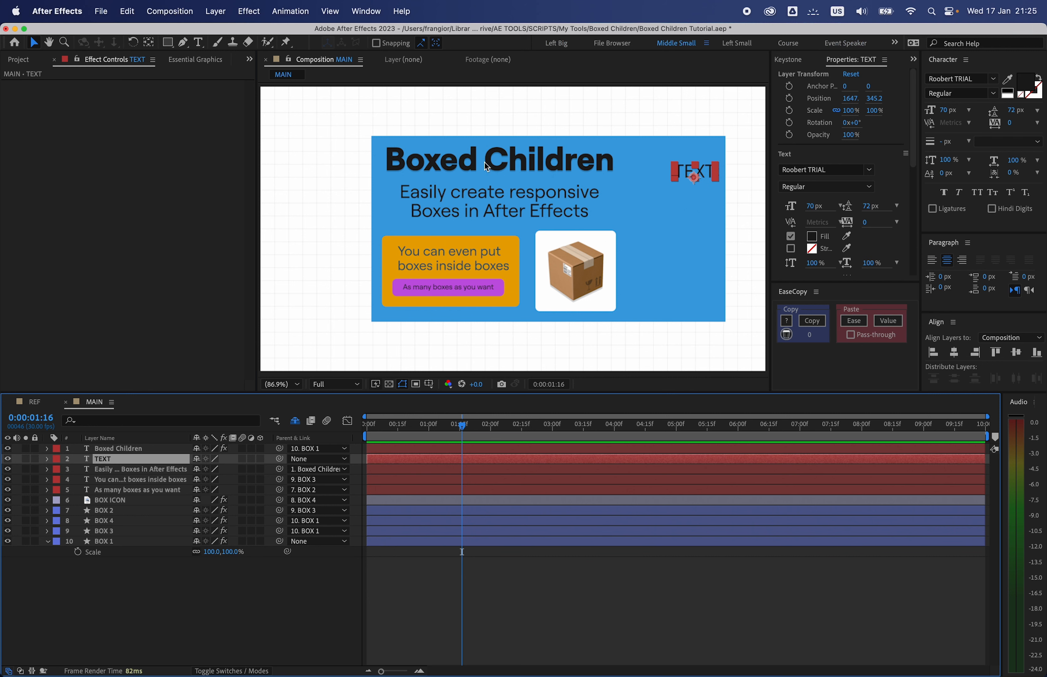
key(super+d)
drag(711, 172, 336, 207)
- Duplicate BOX 1's Boxed Children - Include Layer effect and set the copy's layer to TEXT 2
click(109, 551)
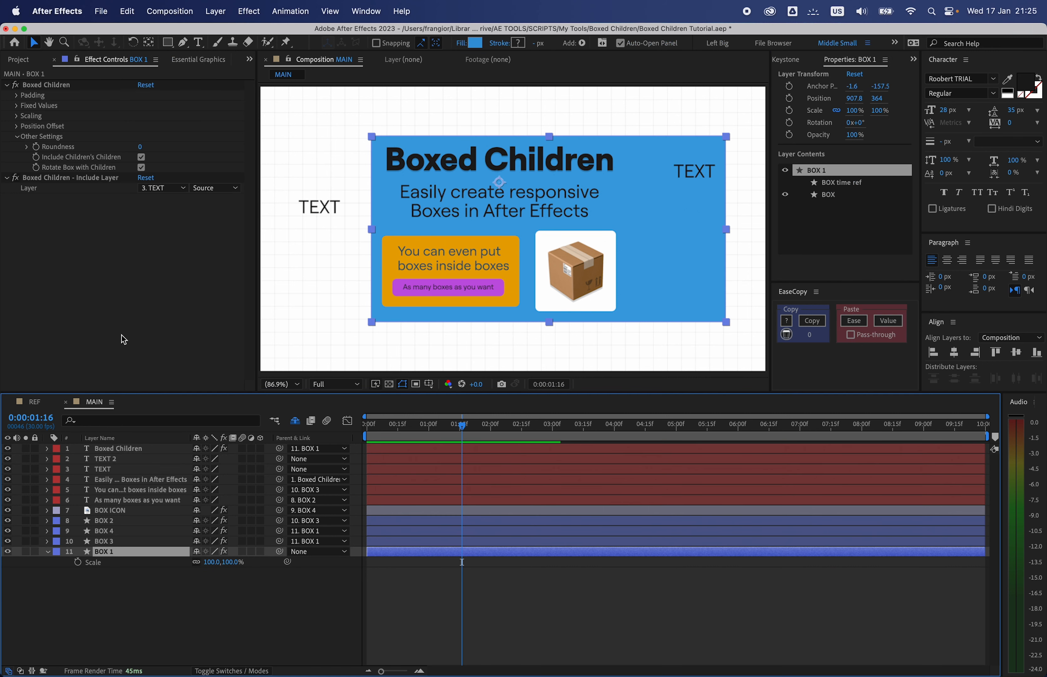
click(87, 180)
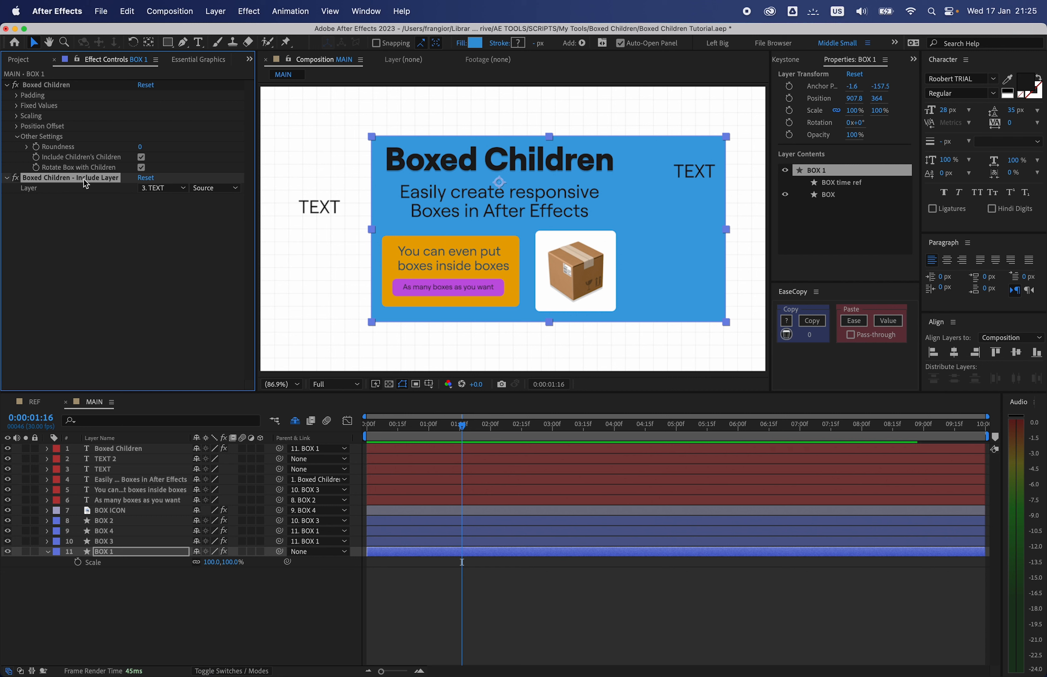
key(super+d)
click(167, 208)
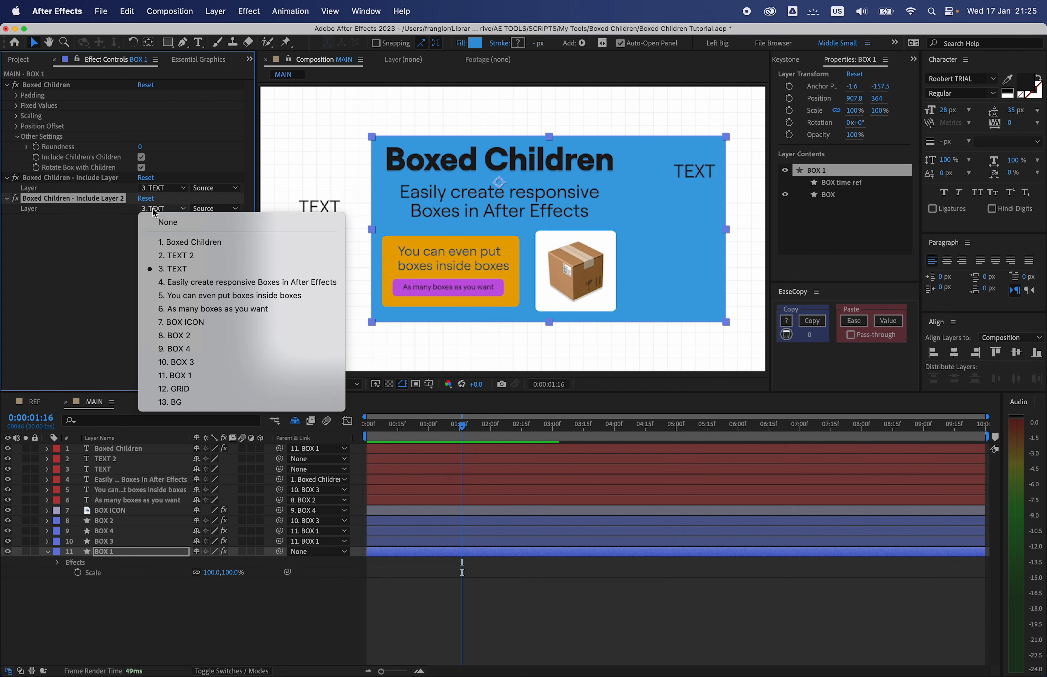
click(191, 256)
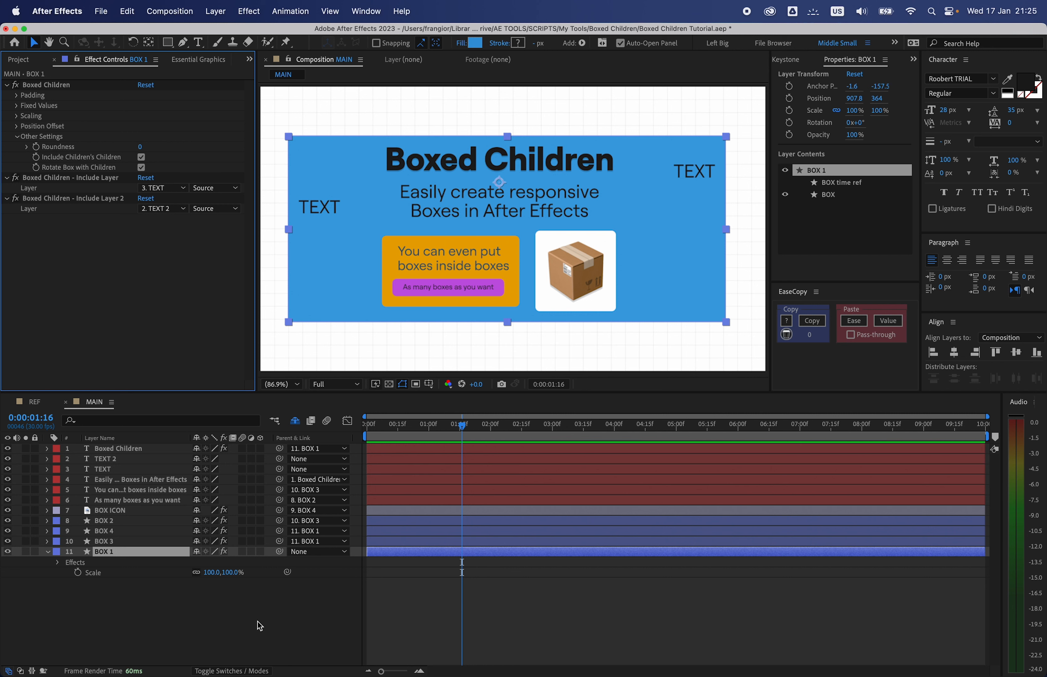
- Delete the TEXT and TEXT 2 layers from the MAIN composition
click(132, 459)
shift+click(127, 470)
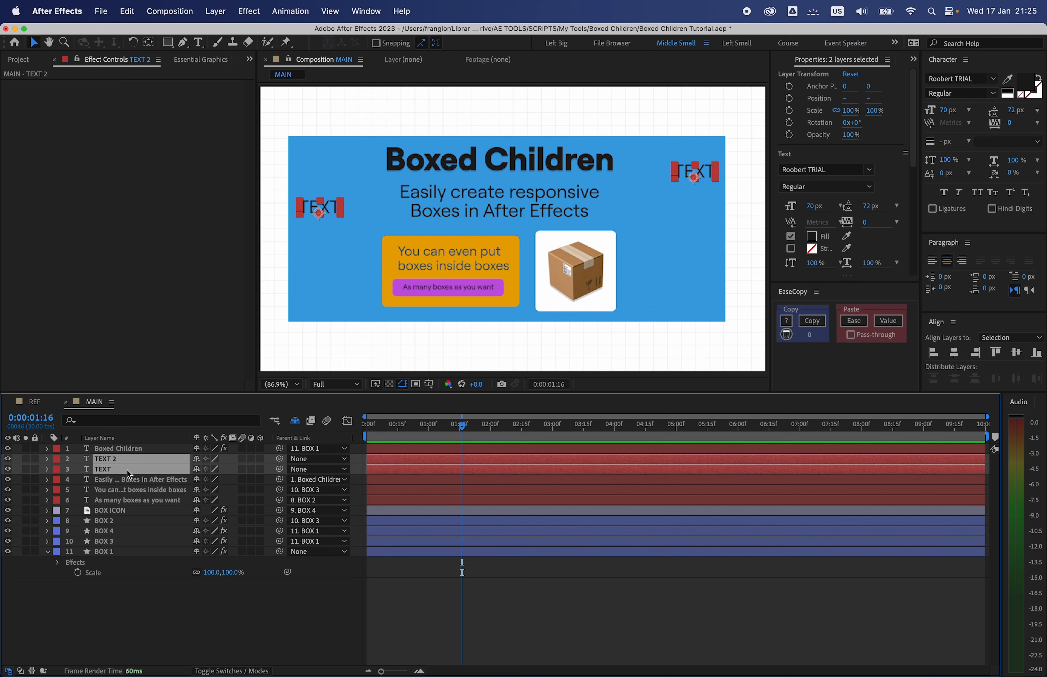
key(Delete)
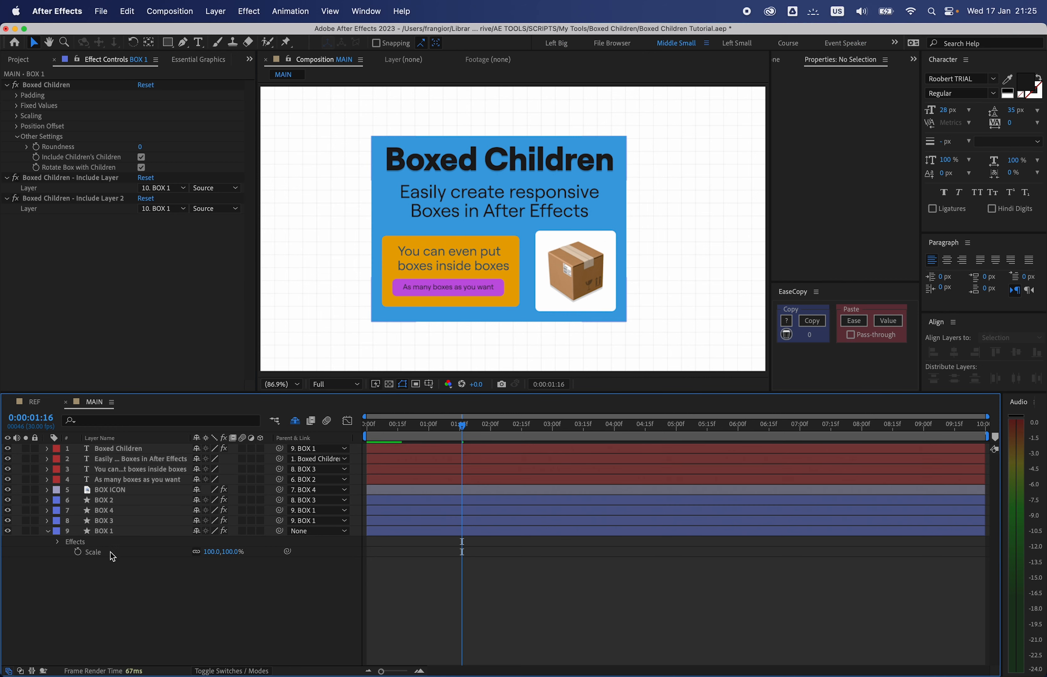
- Delete BOX 1's second Include Layer effect, set the remaining one's layer to None, and save the project
click(85, 198)
key(Delete)
click(163, 188)
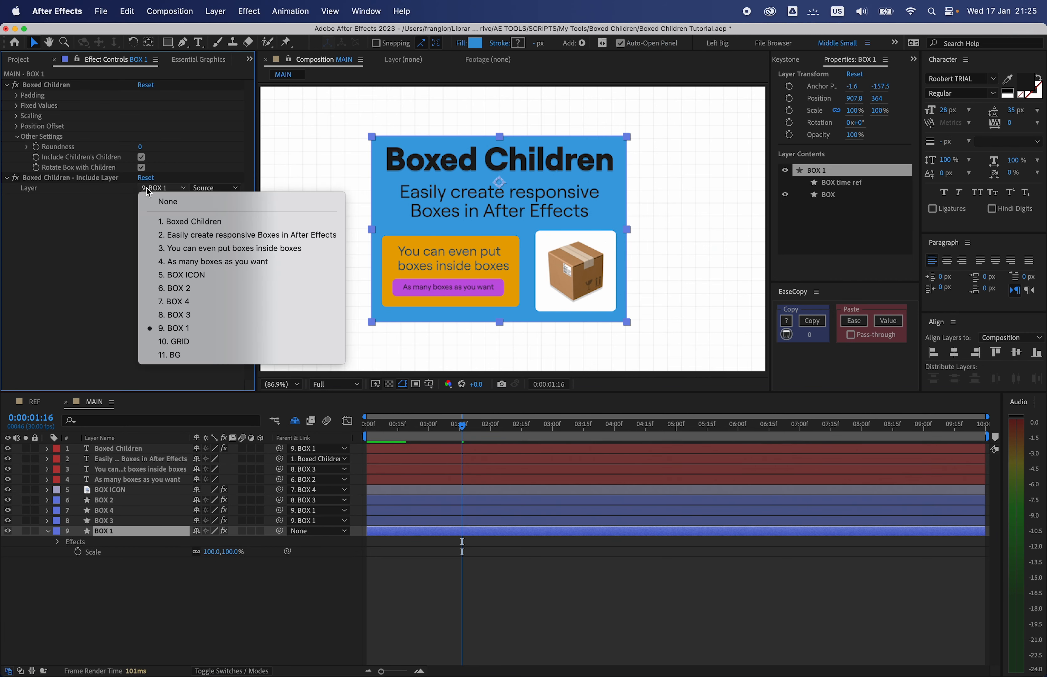
click(159, 204)
key(super+s)
- Add a Position keyframe to the Boxed Children title layer at 0:00:01:00
click(490, 435)
click(487, 169)
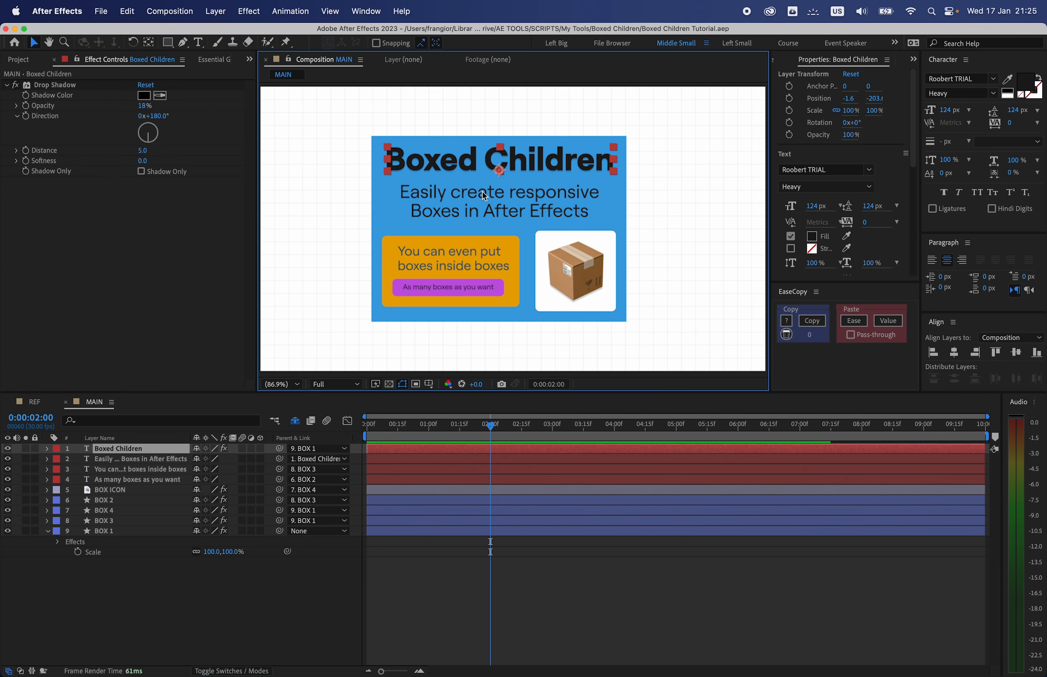
click(427, 430)
click(429, 432)
key(p)
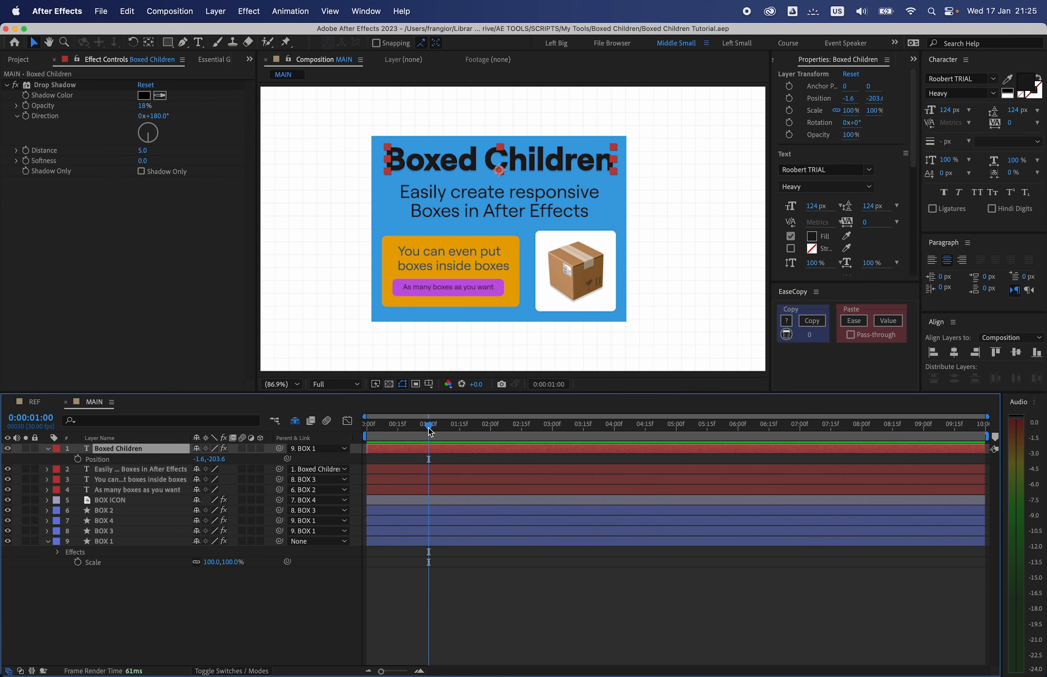
click(78, 459)
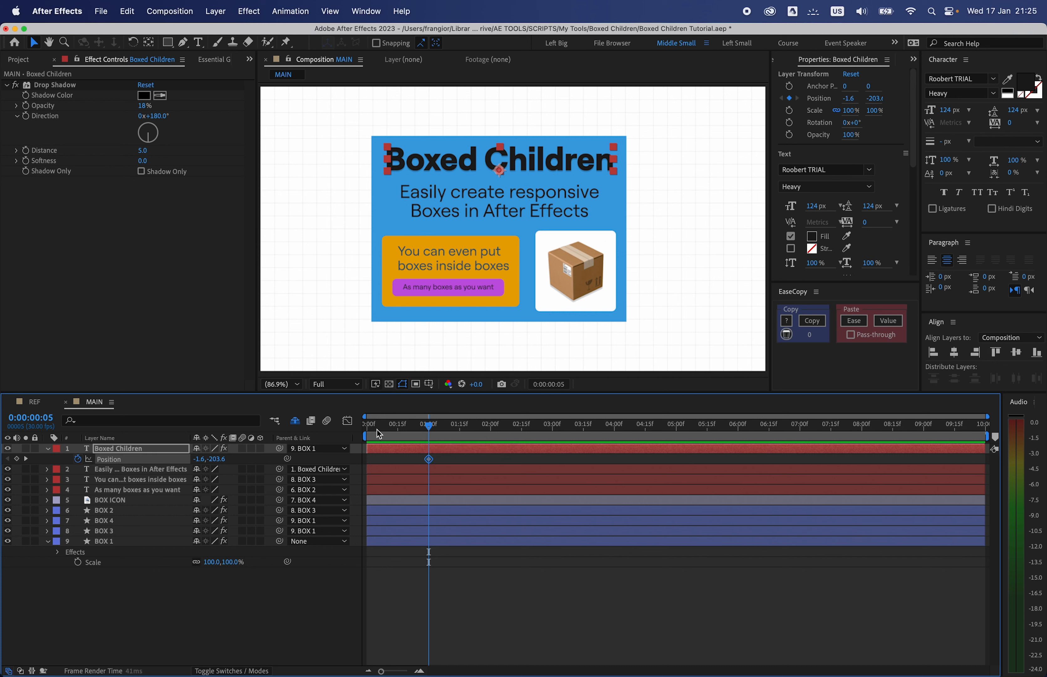
- Set the Boxed Children title's Position to -1.6, -427.6 at 0:00:00:00, preview the animation, and save the project
drag(376, 429, 265, 437)
drag(202, 459, 69, 469)
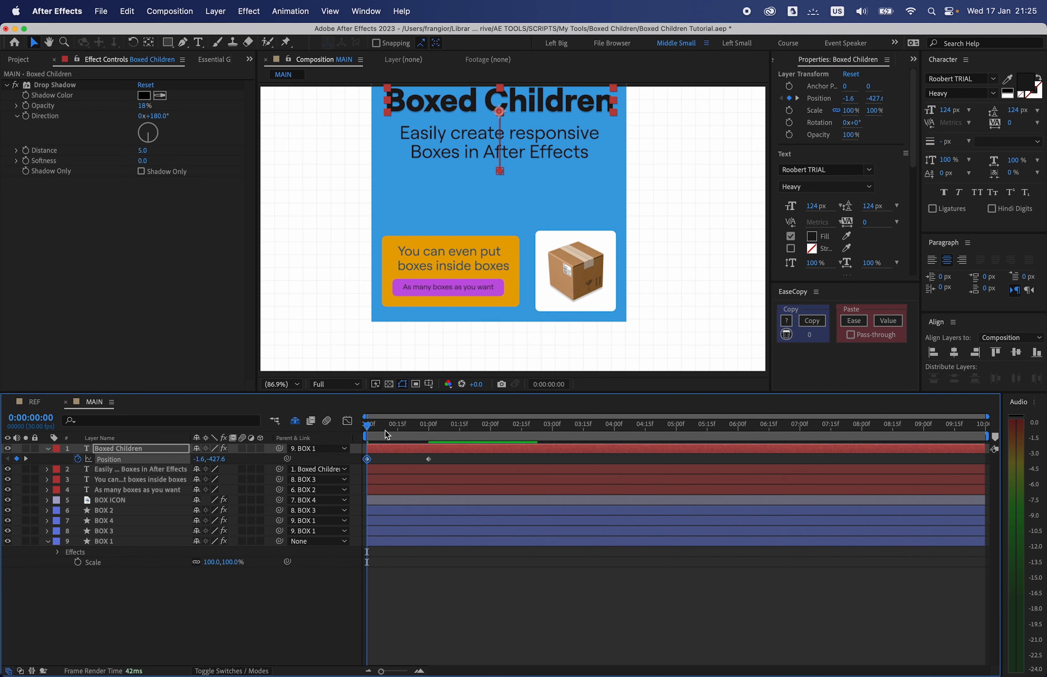
key(space)
key(space)
key(space)
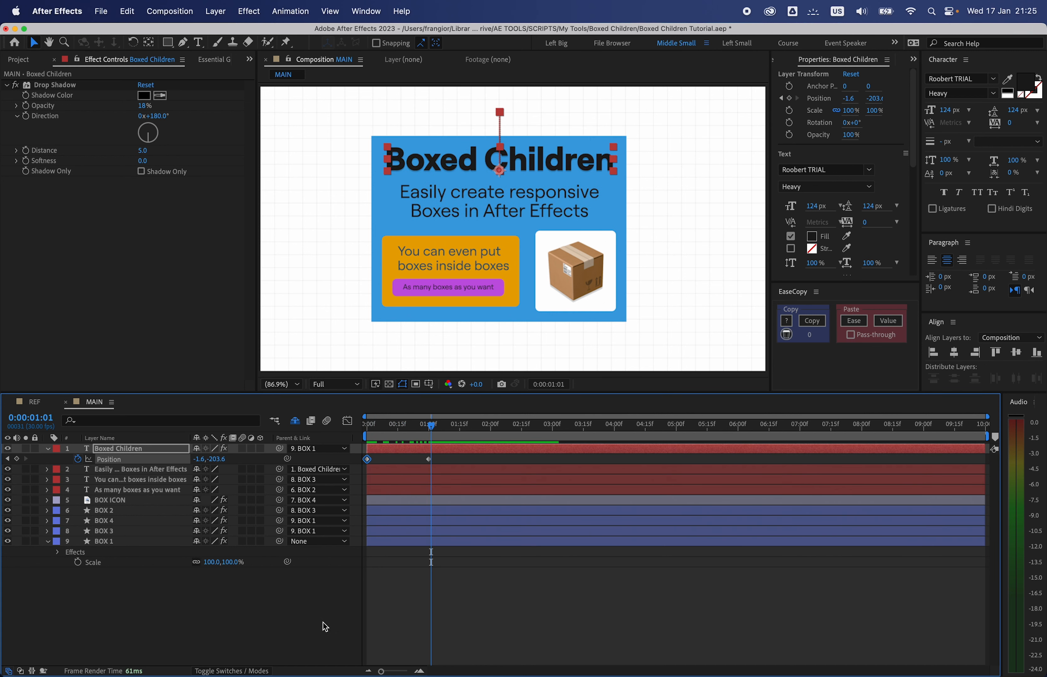
click(323, 622)
key(super+s)
- Add a layer marker with the comment "here" to BOX 1 at 0:00:01:00
drag(381, 429, 491, 444)
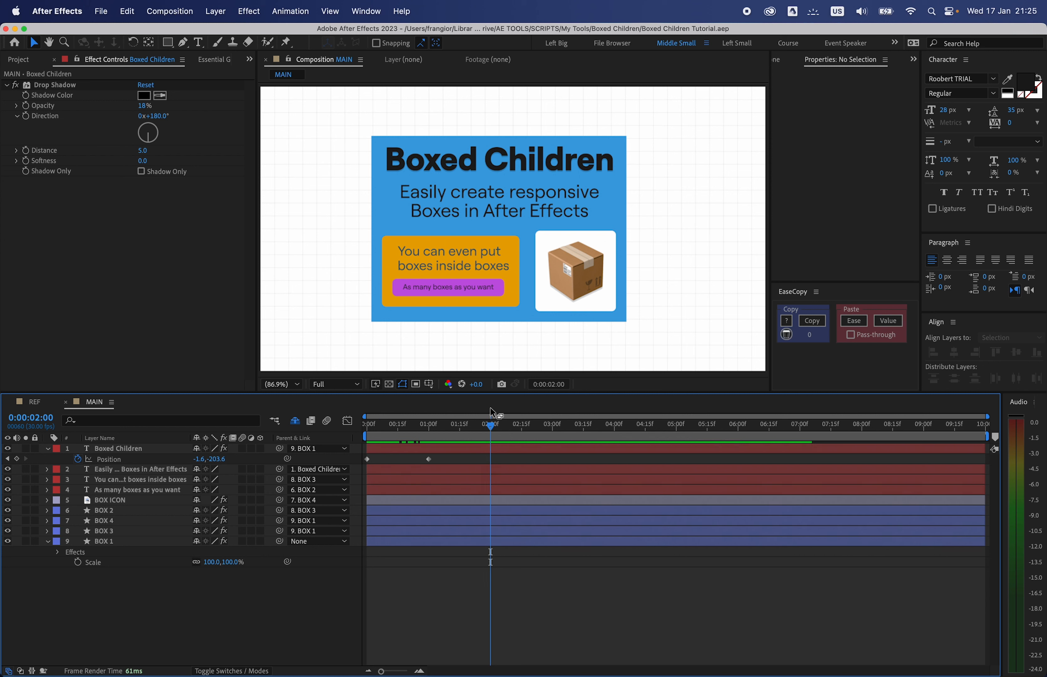
click(429, 432)
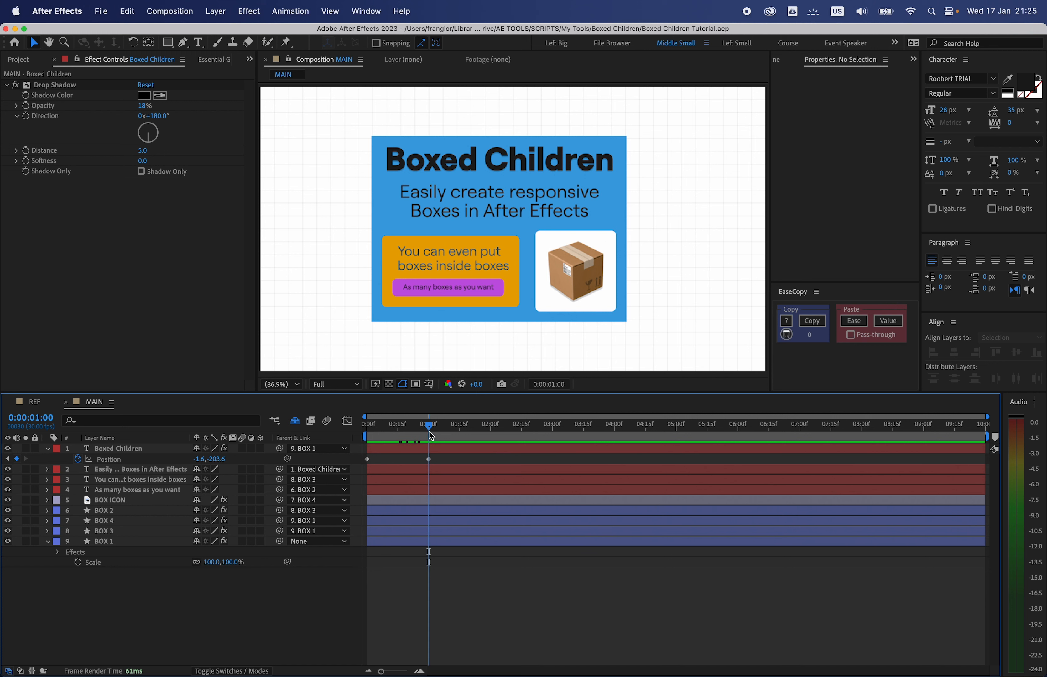
mouse_move(428, 431)
mouse_down()
mouse_move(442, 435)
mouse_move(429, 447)
mouse_up()
click(161, 542)
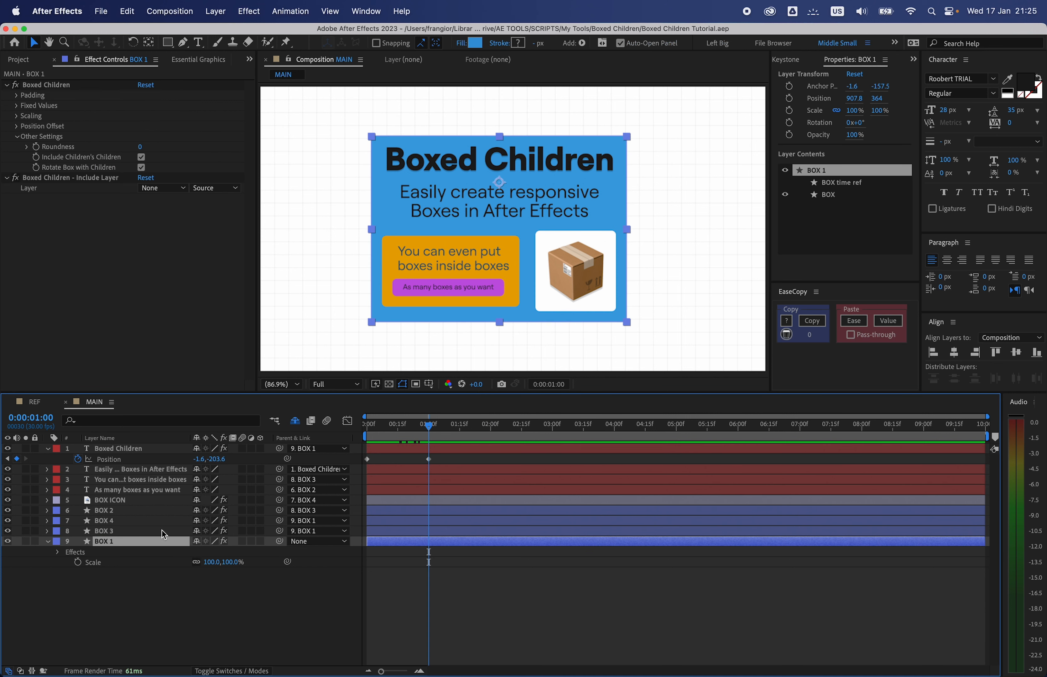
right_click(412, 545)
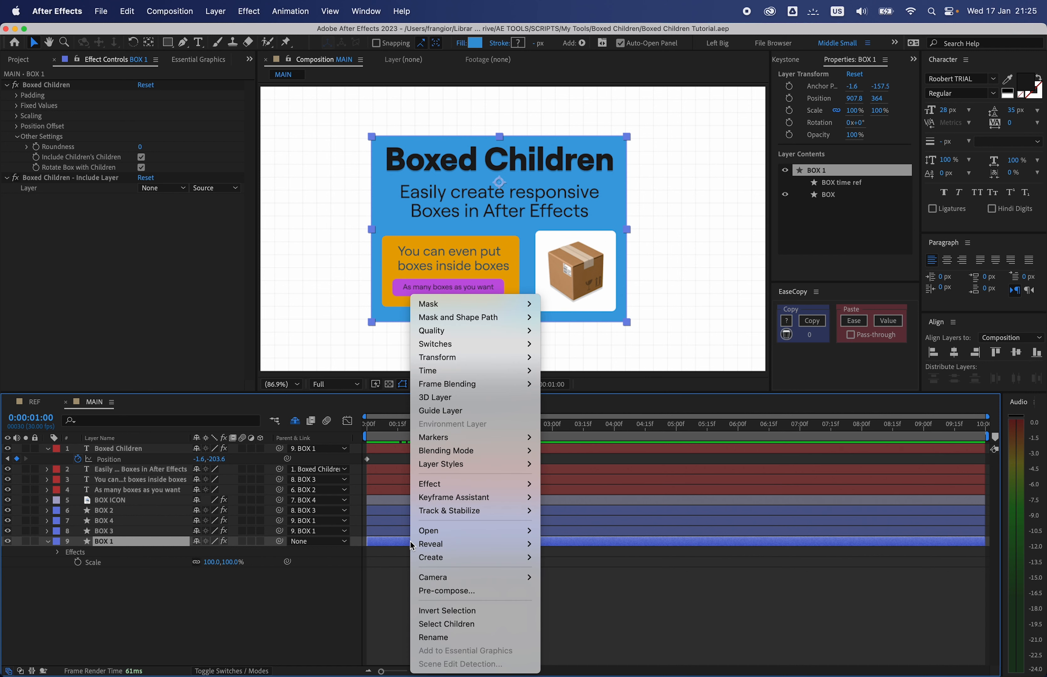
mouse_move(484, 438)
click(570, 438)
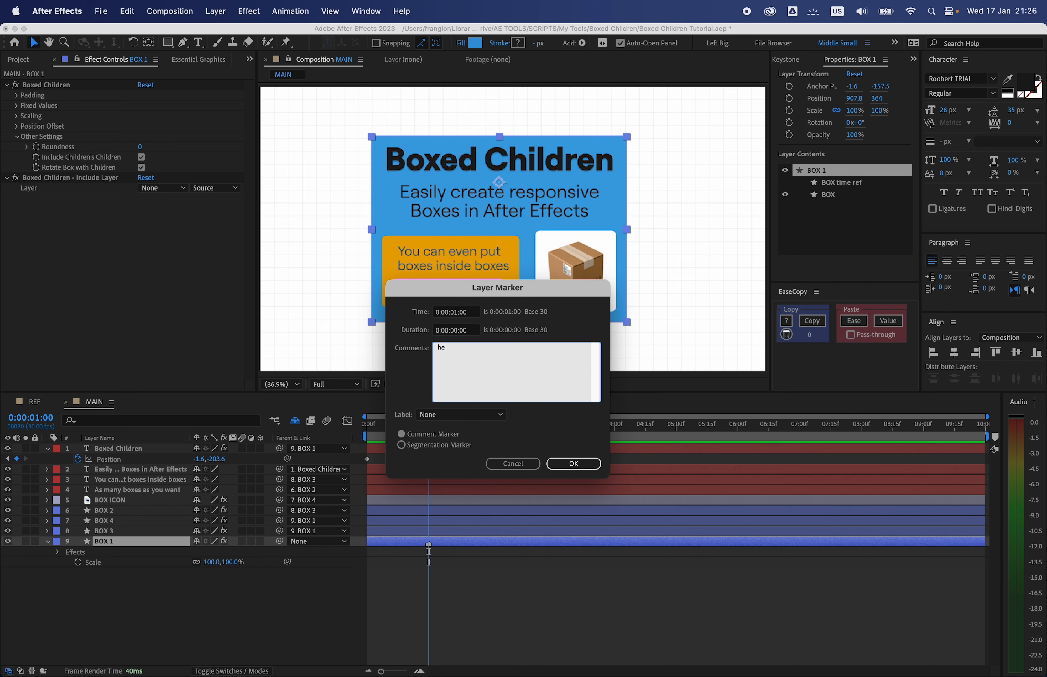
click(570, 463)
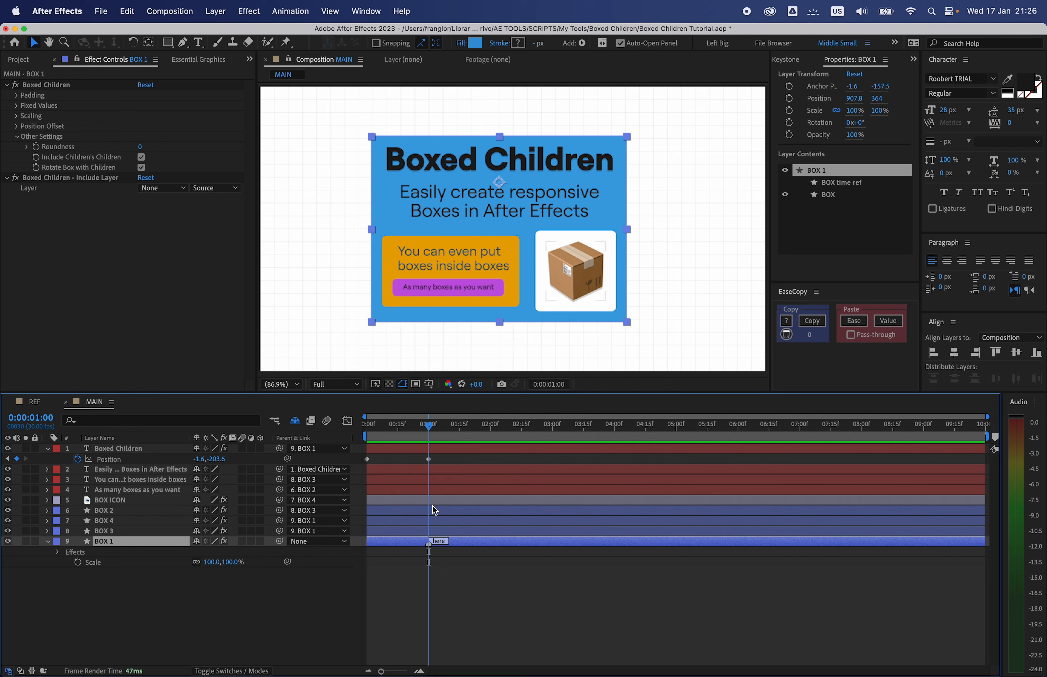
click(427, 581)
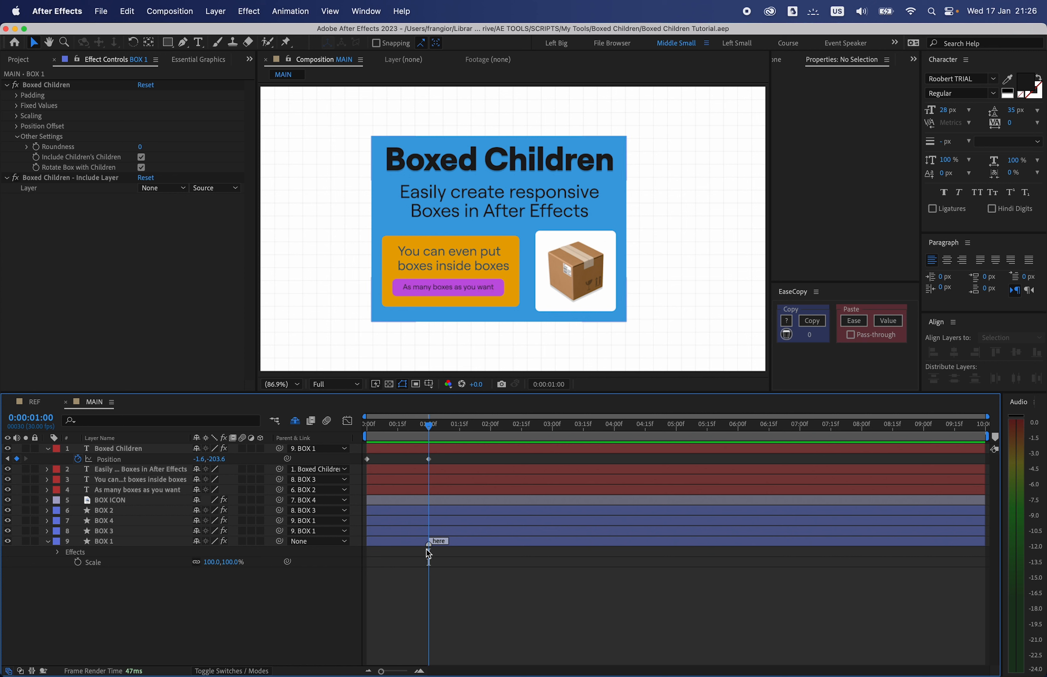
- Move BOX 1's "here" marker to 0:00:00:16, midway through the title's position animation
drag(436, 429, 428, 453)
key(Page_Up)
key(Page_Up)
key(Page_Up)
key(Page_Up)
key(Page_Up)
key(Page_Up)
key(Page_Up)
key(Page_Up)
key(Page_Up)
key(Page_Up)
key(Page_Up)
key(Page_Up)
key(Page_Up)
key(Page_Up)
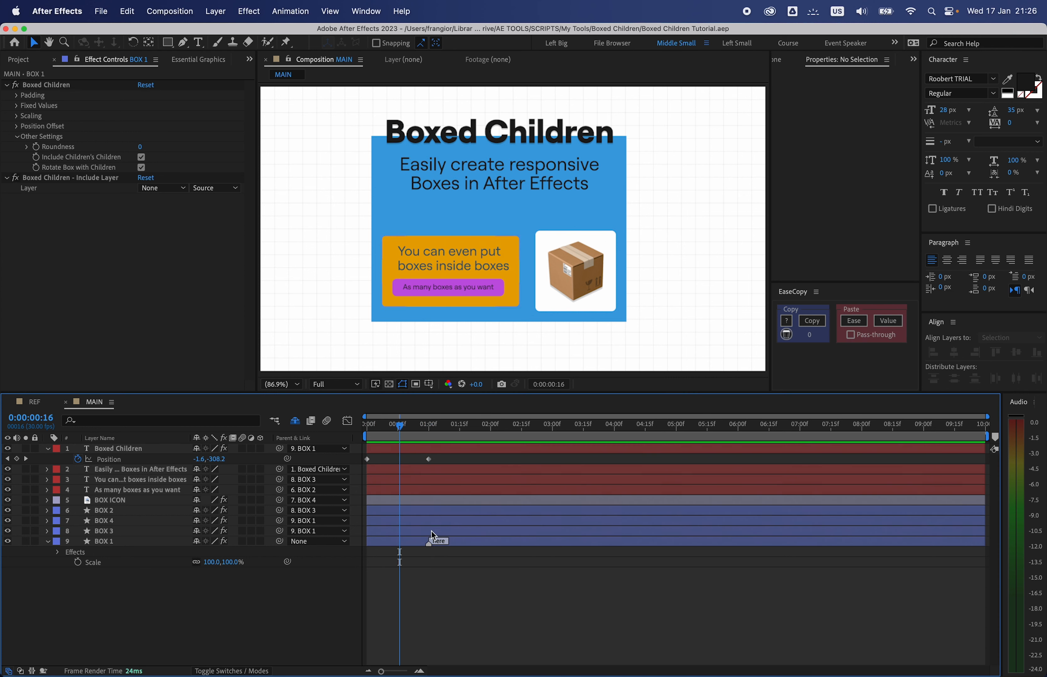
drag(429, 542, 400, 543)
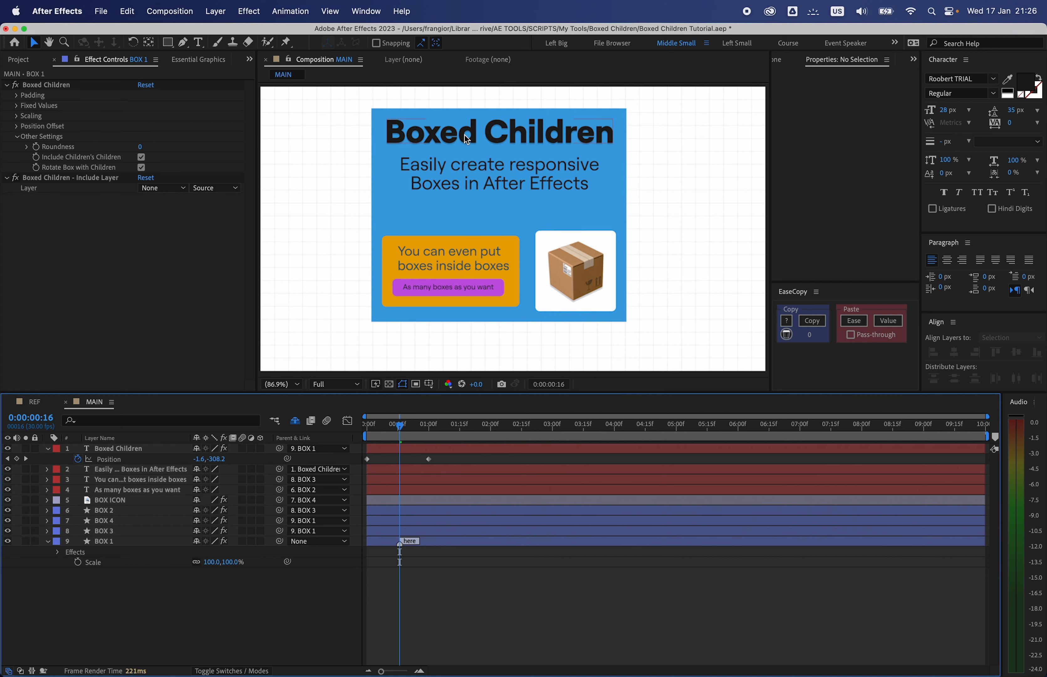
- Move BOX 1's "here" marker to 0:00:01:10, save the project, and scrub through the title animation
mouse_move(398, 426)
mouse_down()
mouse_move(390, 429)
mouse_move(410, 430)
mouse_move(367, 443)
mouse_move(449, 435)
mouse_up()
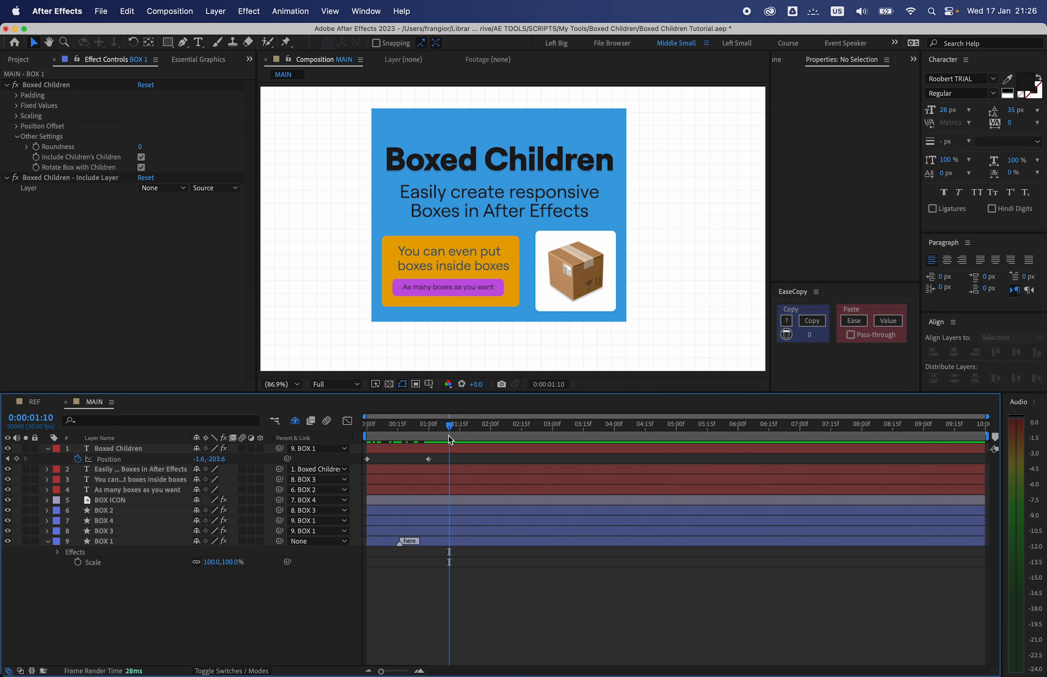
mouse_move(410, 541)
mouse_down()
mouse_move(459, 545)
mouse_move(449, 545)
mouse_up()
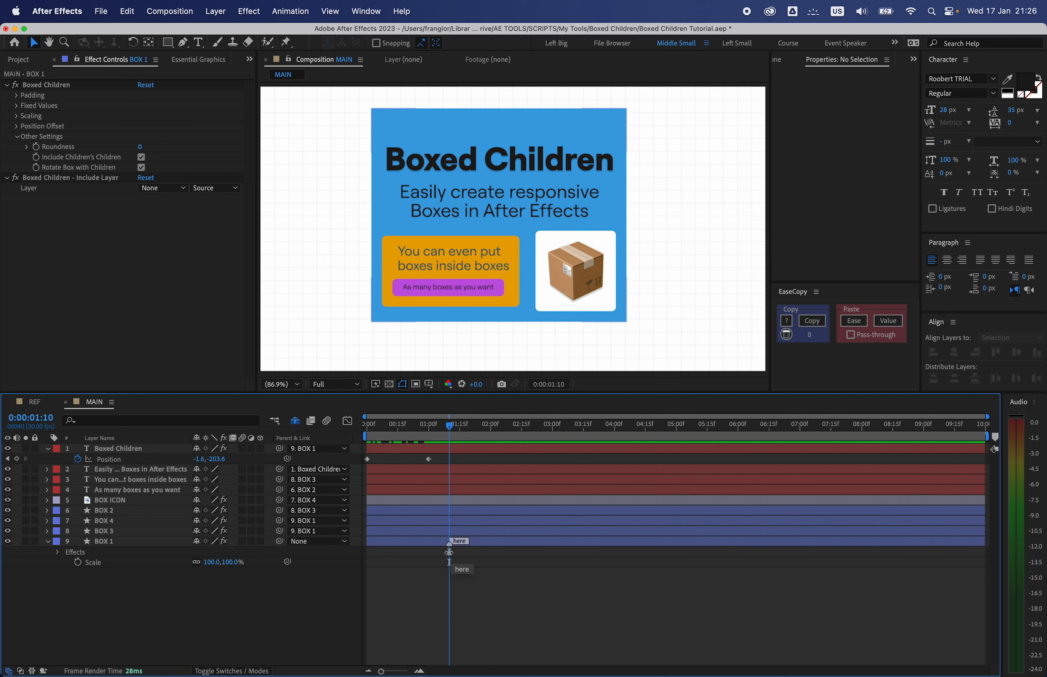
key(super+s)
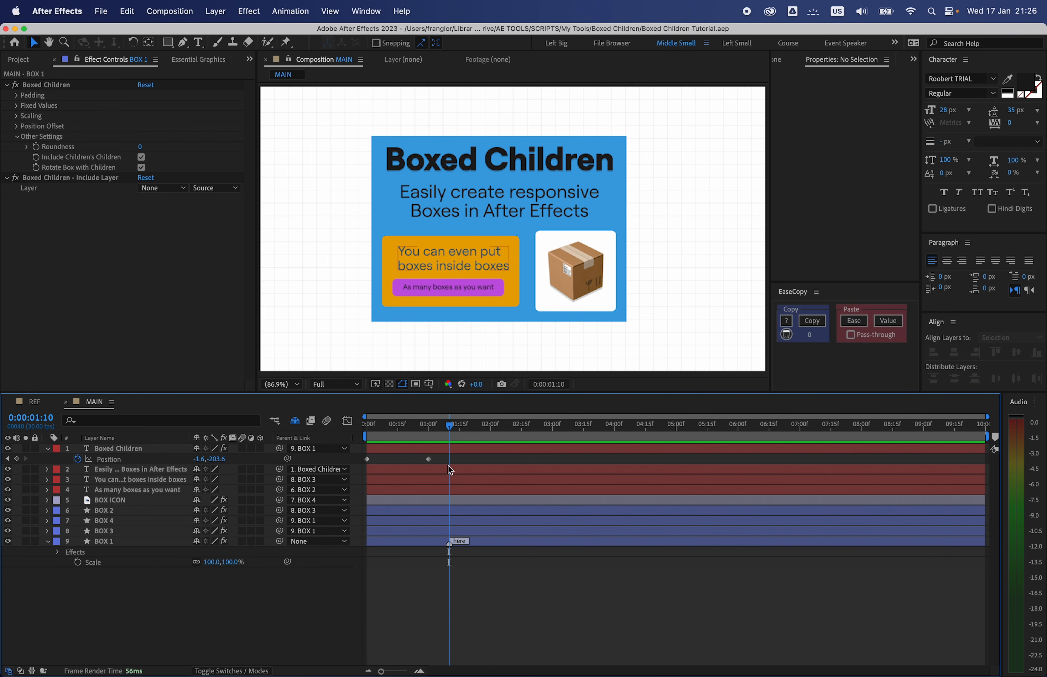
drag(436, 427, 450, 431)
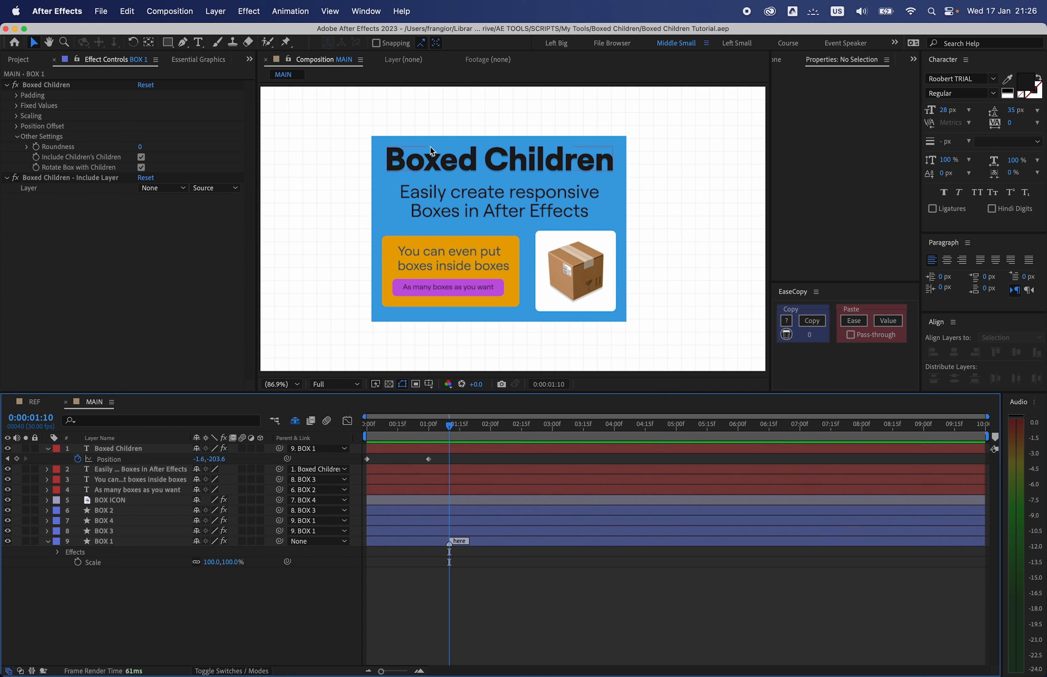